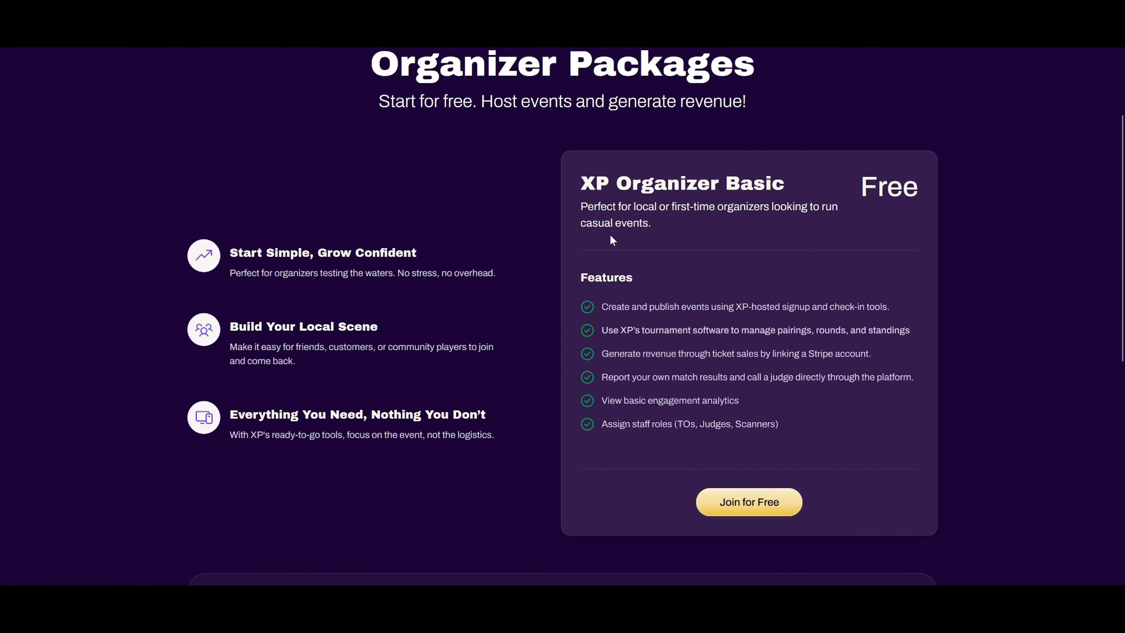
Step: Join the free XP Organizer Basic package and open the payments page for events
left_click(753, 511)
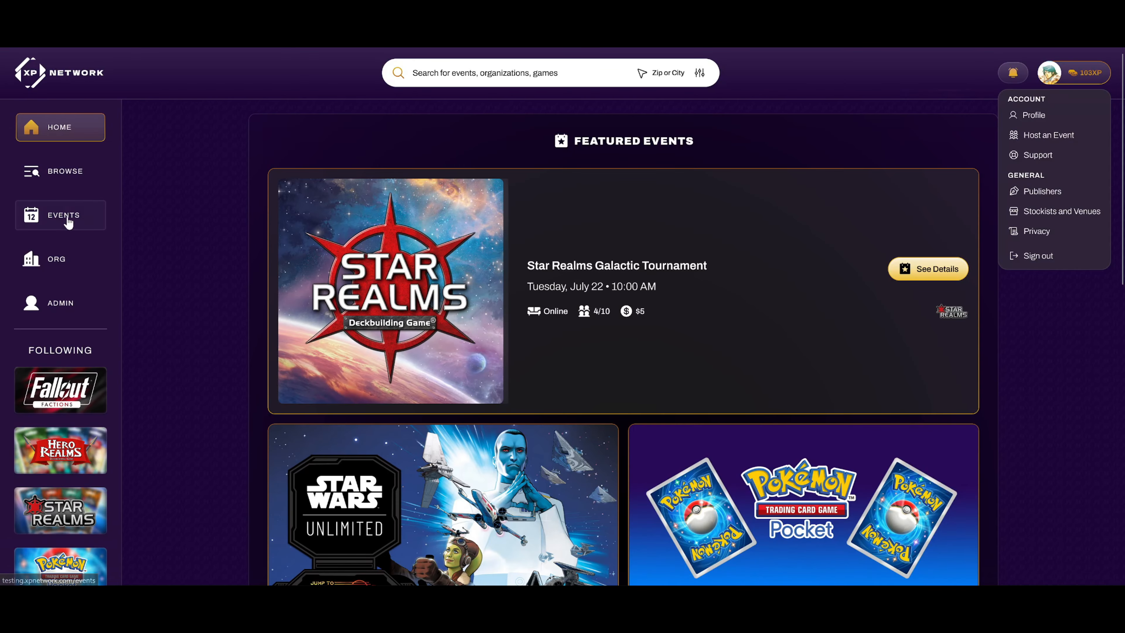
left_click(49, 215)
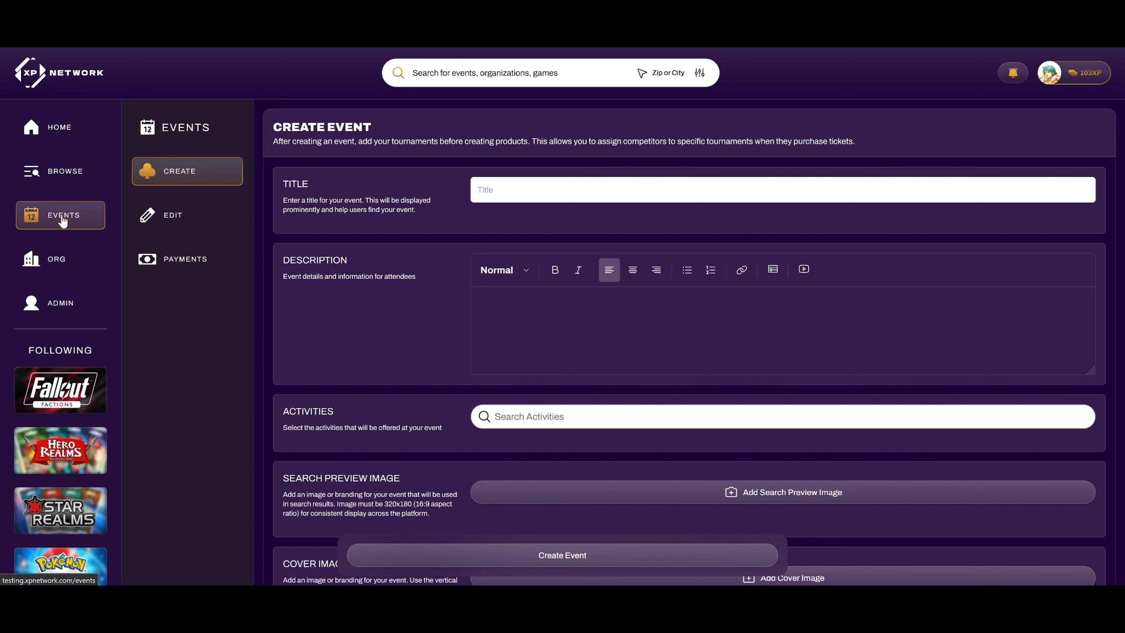
left_click(189, 265)
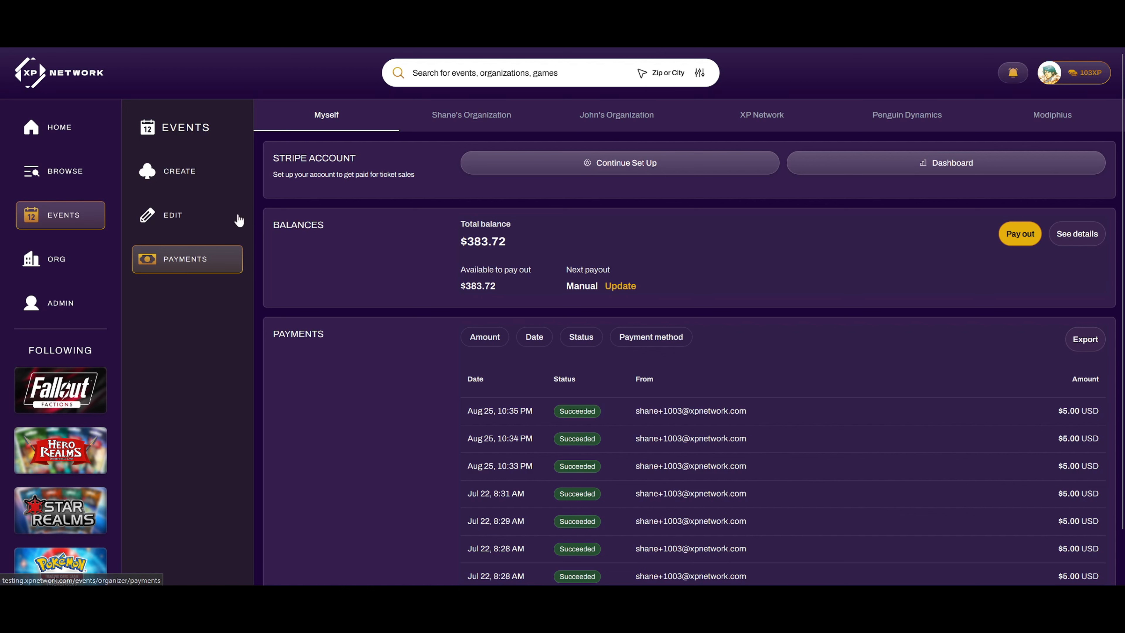
Step: Start creating a new event and title it "PSA 10 Pokemon Card Raffle"
left_click(202, 173)
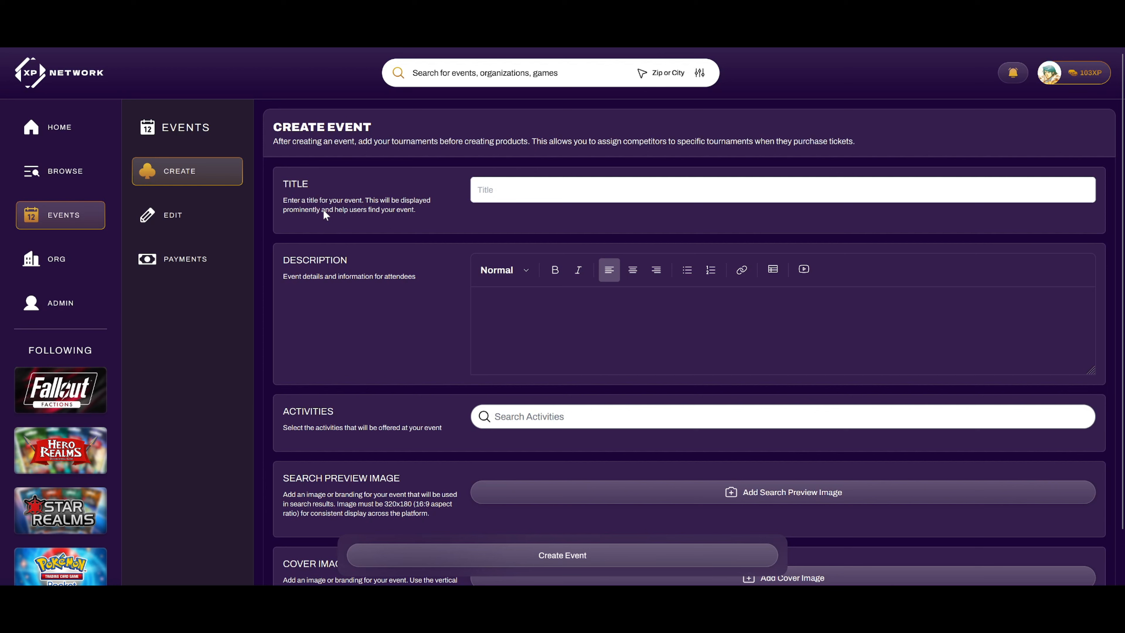
left_click(523, 187)
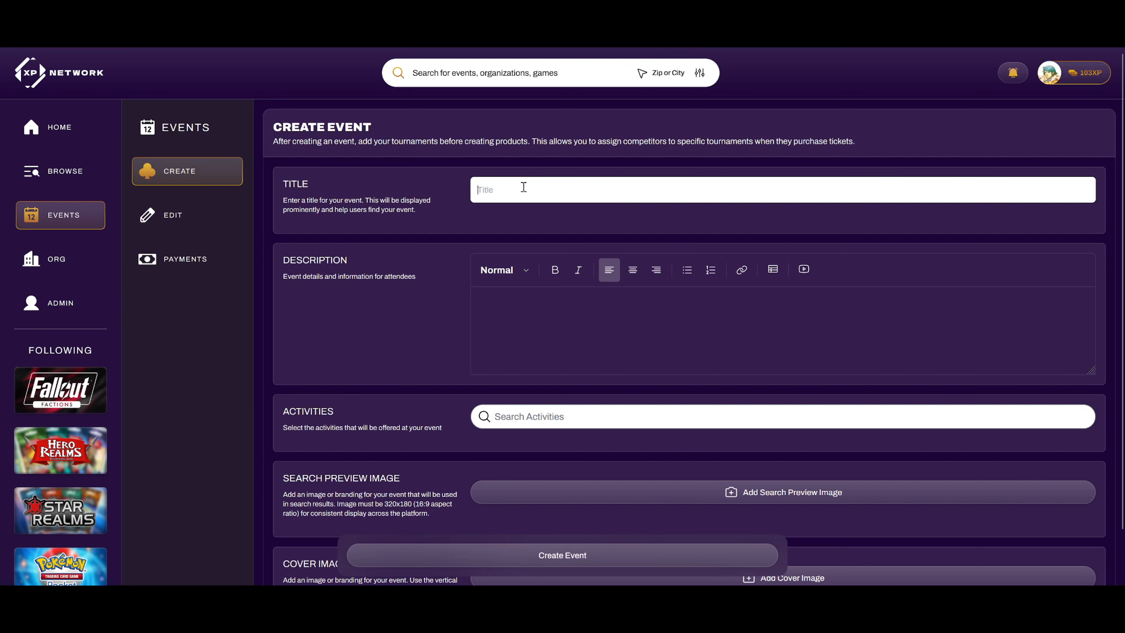
type("PSA 10")
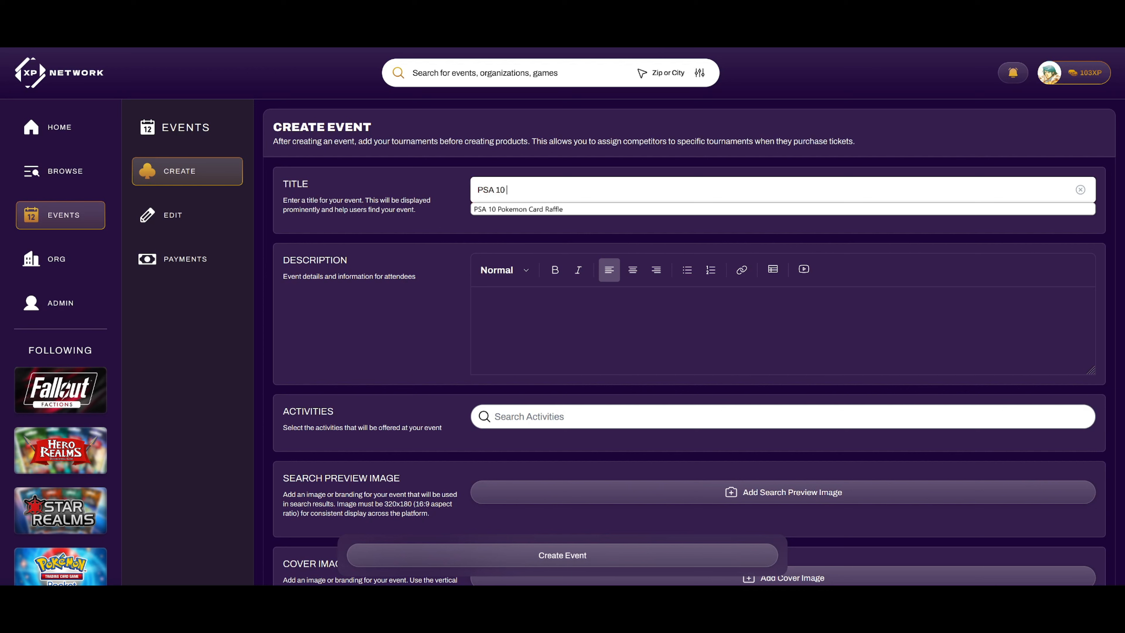
key("Down")
key("Return")
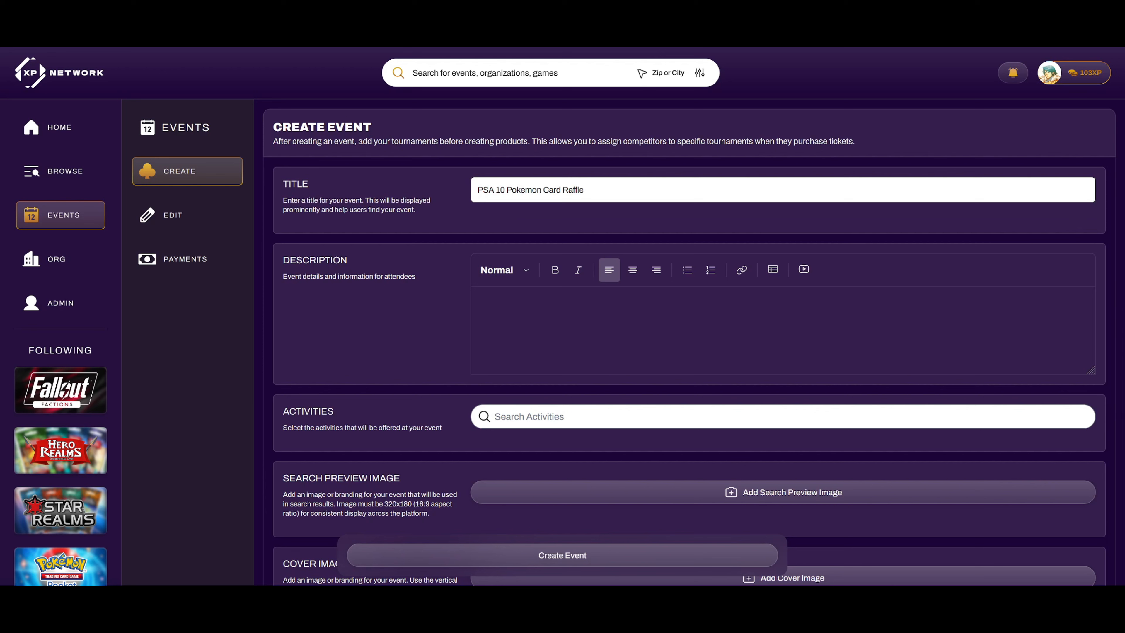
Step: Paste the prepared raffle text into the event description and make "PSA 10 GEM MINT" bold
left_click(540, 308)
key("ctrl+v")
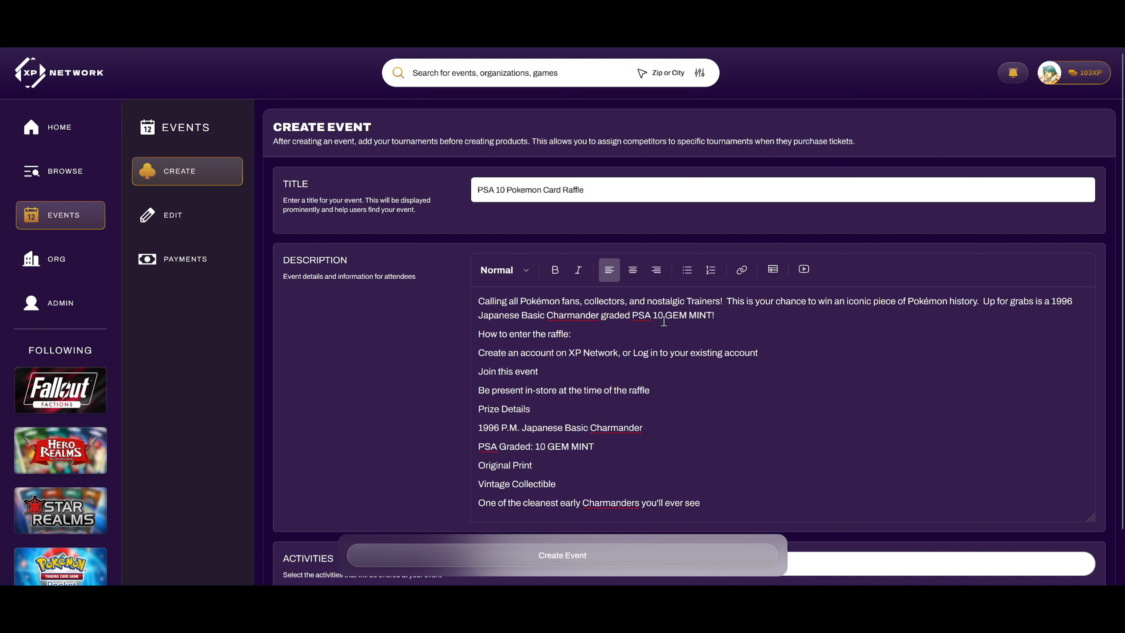
left_click_drag(633, 315, 714, 315)
left_click(555, 270)
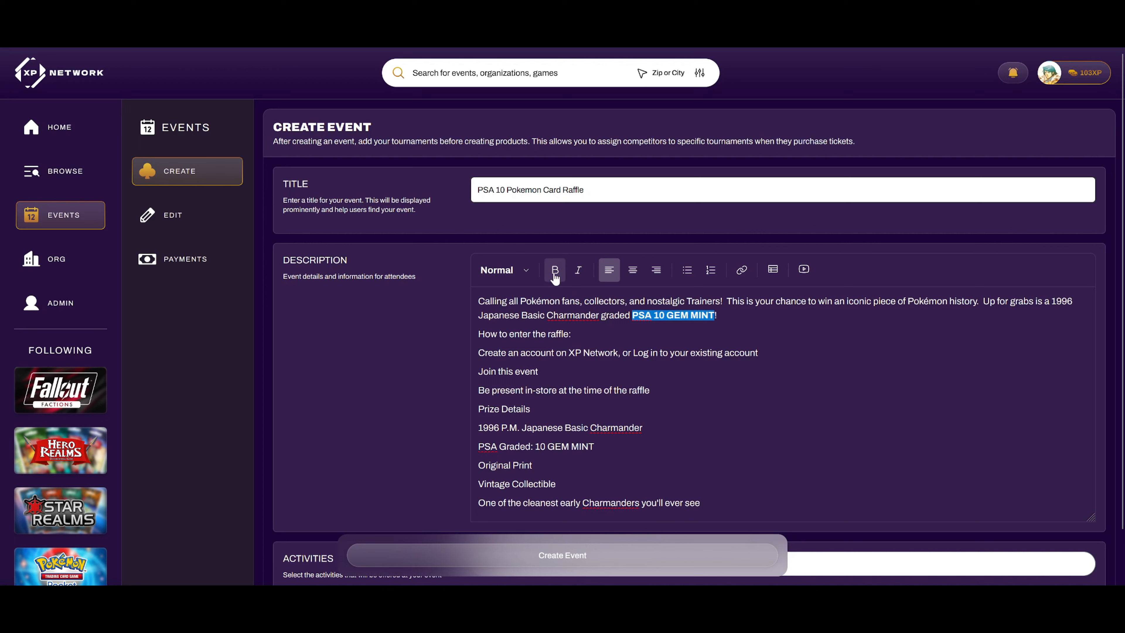
Step: Underline the description headings "How to enter the raffle" and "Prize Details"
left_click_drag(479, 334, 568, 334)
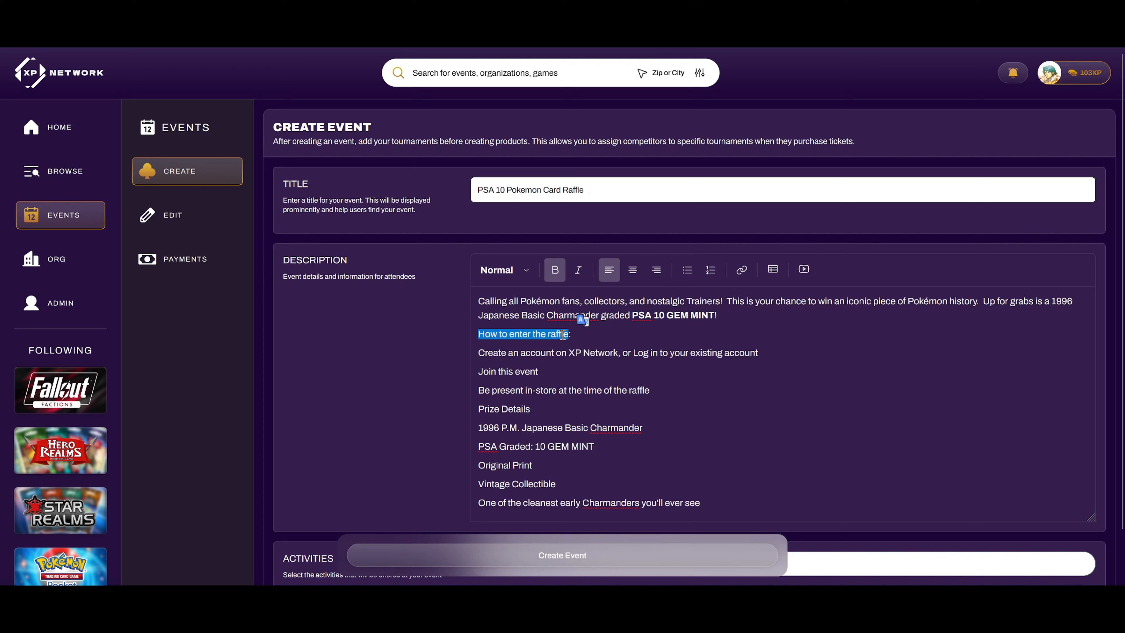
key("ctrl+u")
left_click(508, 426)
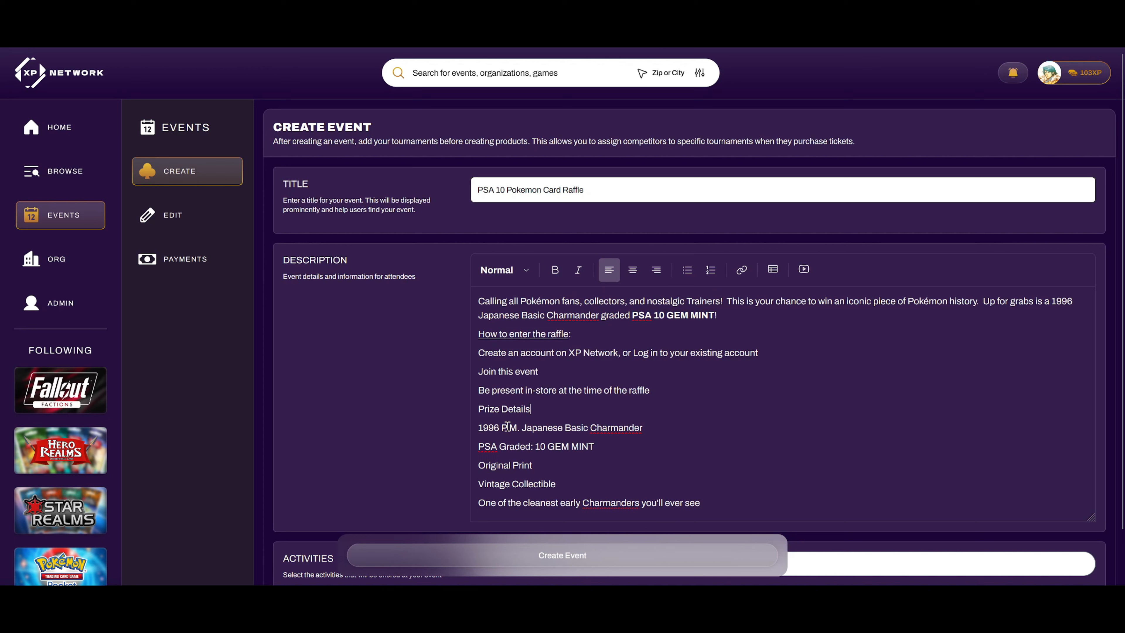
left_click_drag(478, 409, 530, 408)
key("ctrl+u")
Step: Format the three raffle entry instructions as a numbered list and the five prize details as a bulleted list
left_click(514, 371)
left_click_drag(479, 353, 650, 390)
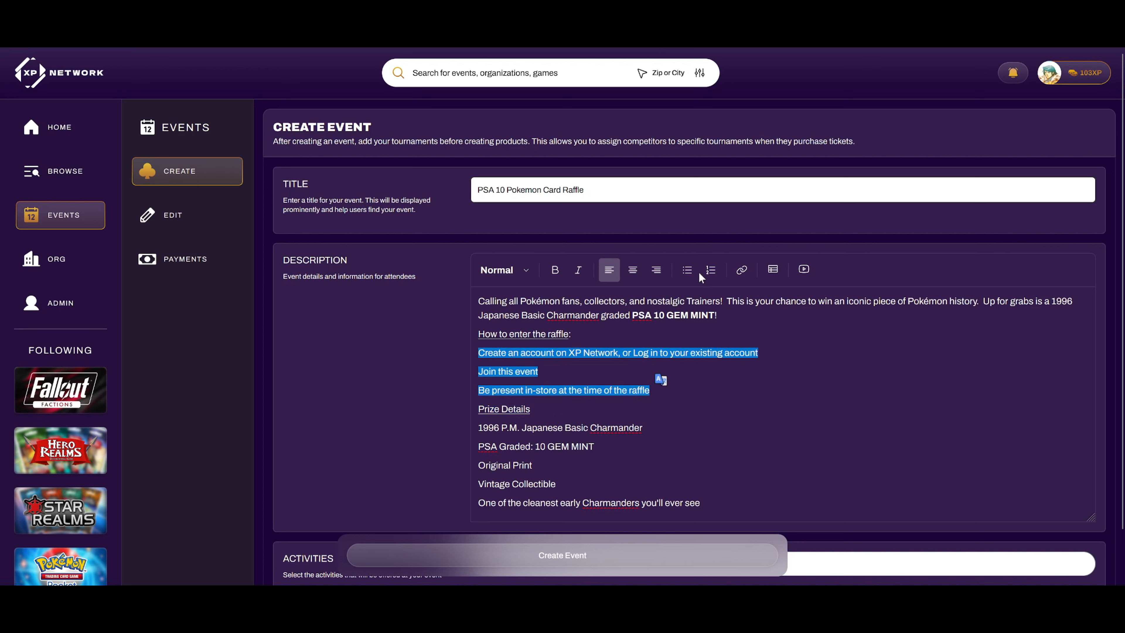
left_click(710, 271)
left_click_drag(478, 428, 700, 503)
left_click(687, 270)
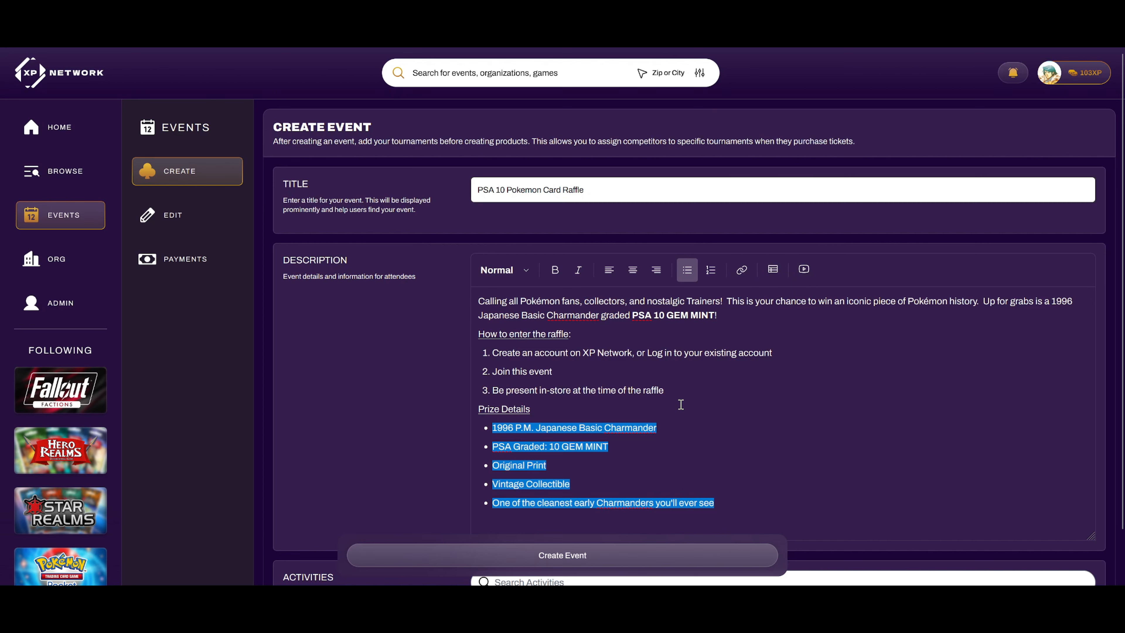
Step: Search the activities for "Pokemon" and add Pokemon TCG to the event
scroll(664, 408, "down", 6)
left_click(584, 266)
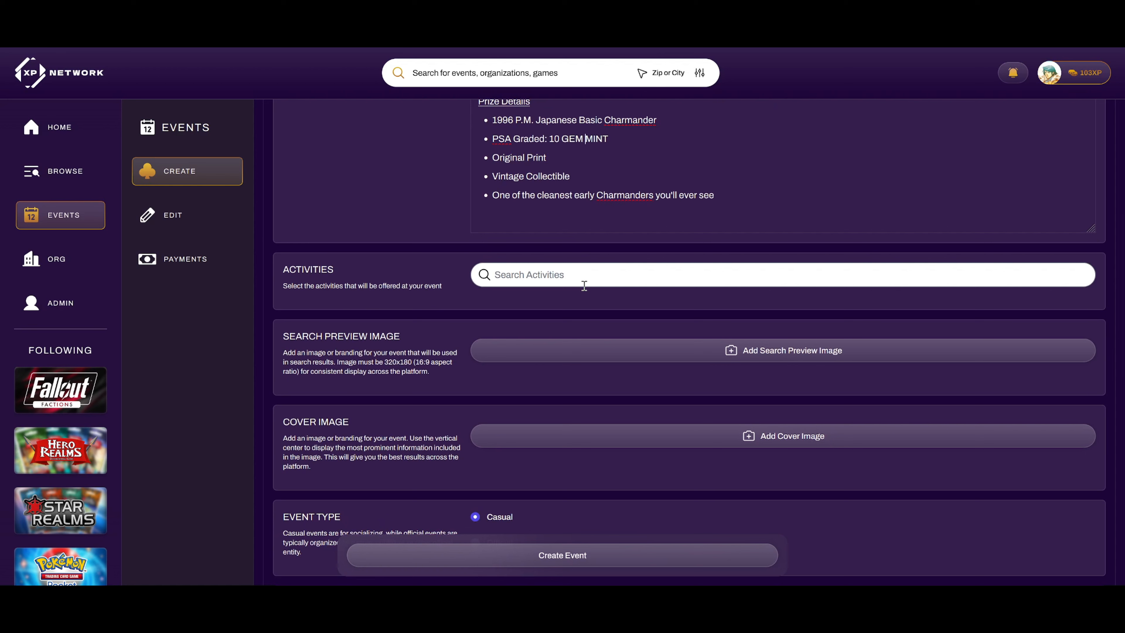
left_click(558, 277)
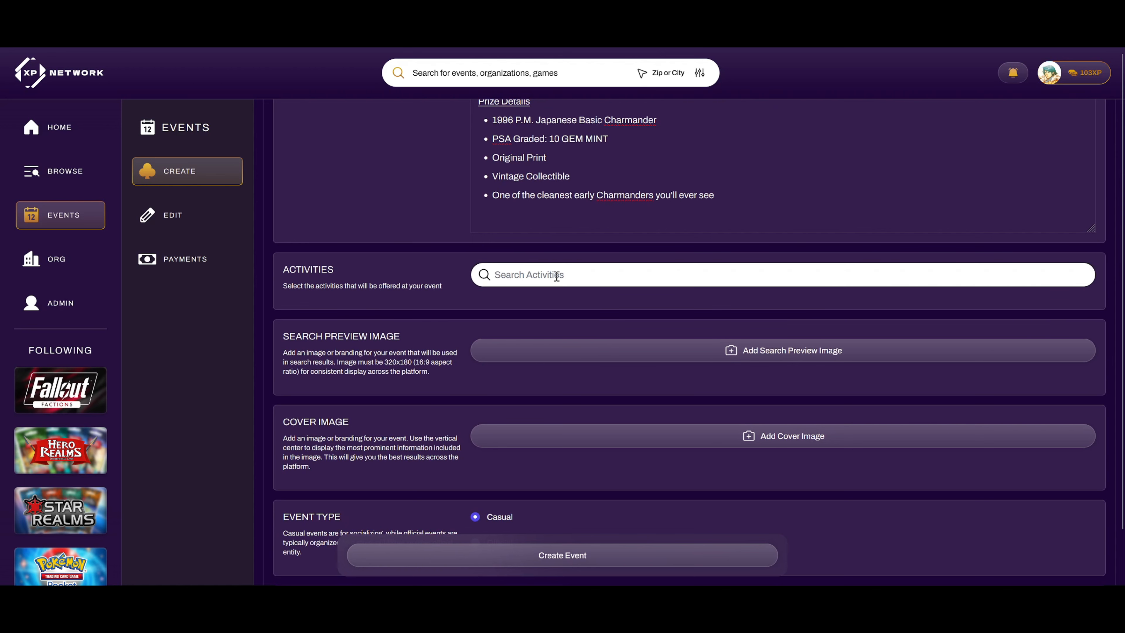
type("Pokemon")
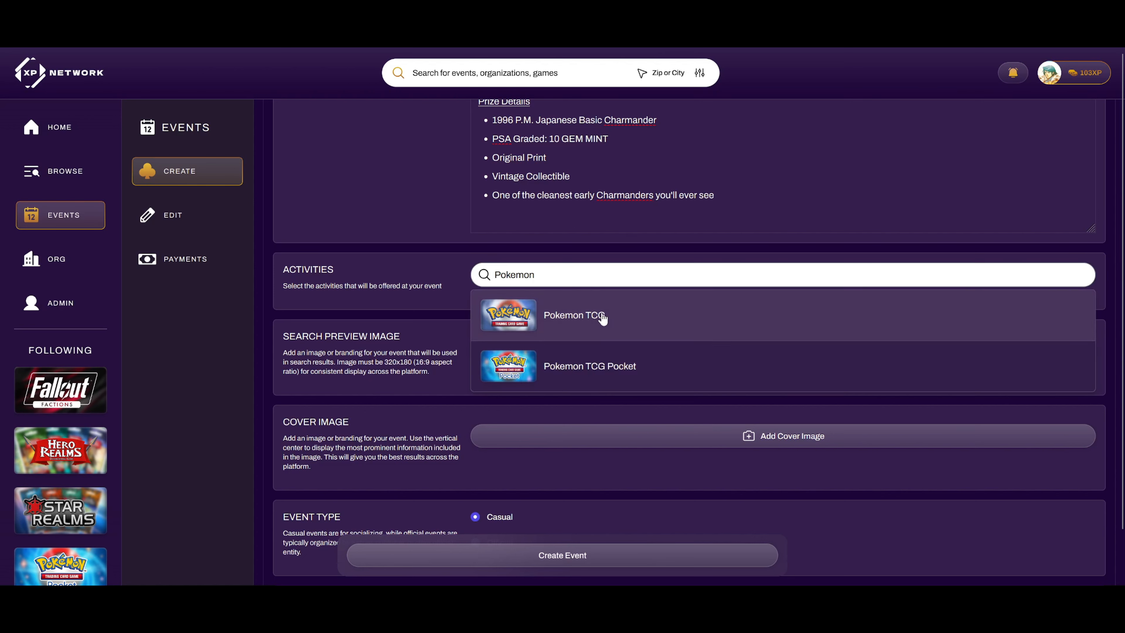
left_click(597, 316)
Step: Add the Charizard banner as the search preview image, with the crop centred on the Charizard card
scroll(599, 310, "down", 1)
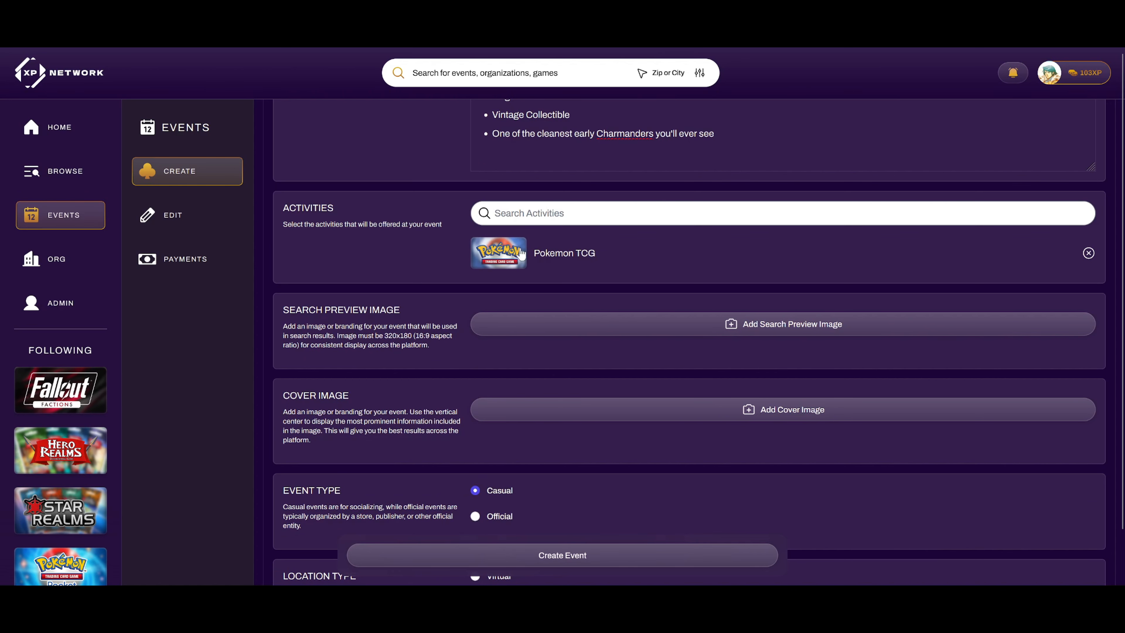
scroll(552, 288, "down", 1)
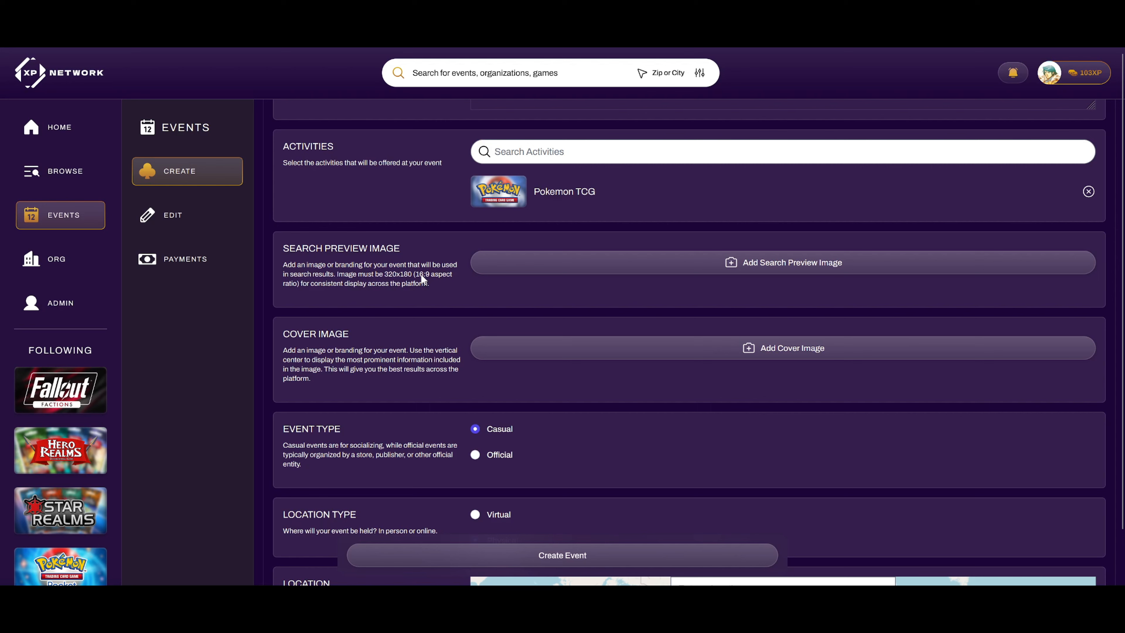
left_click(653, 269)
double_click(465, 101)
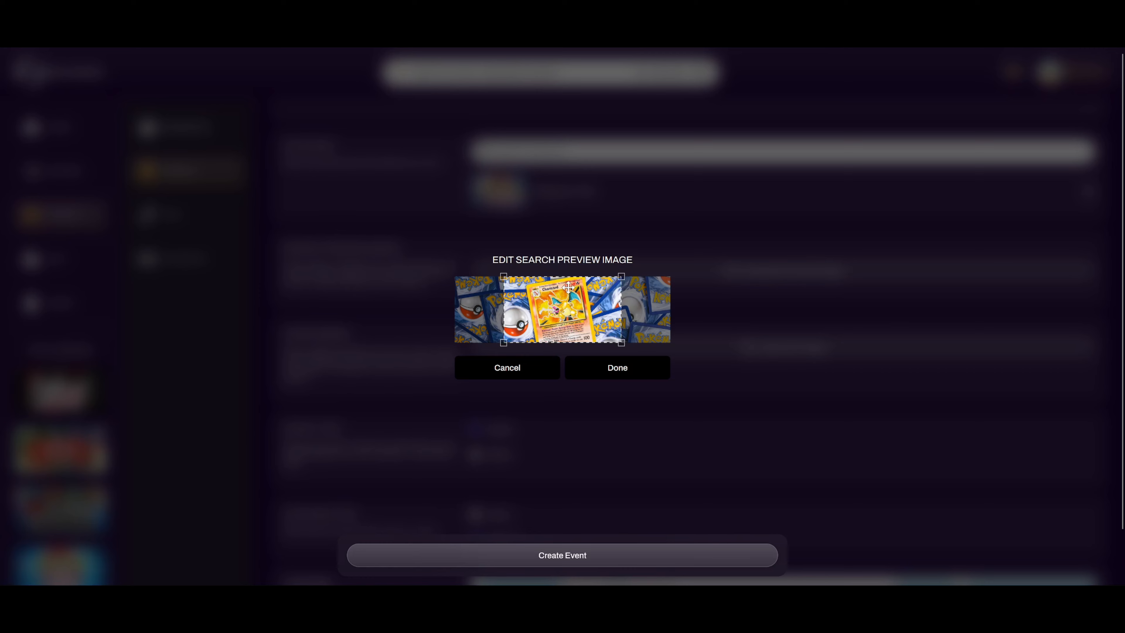
left_click_drag(574, 320, 570, 321)
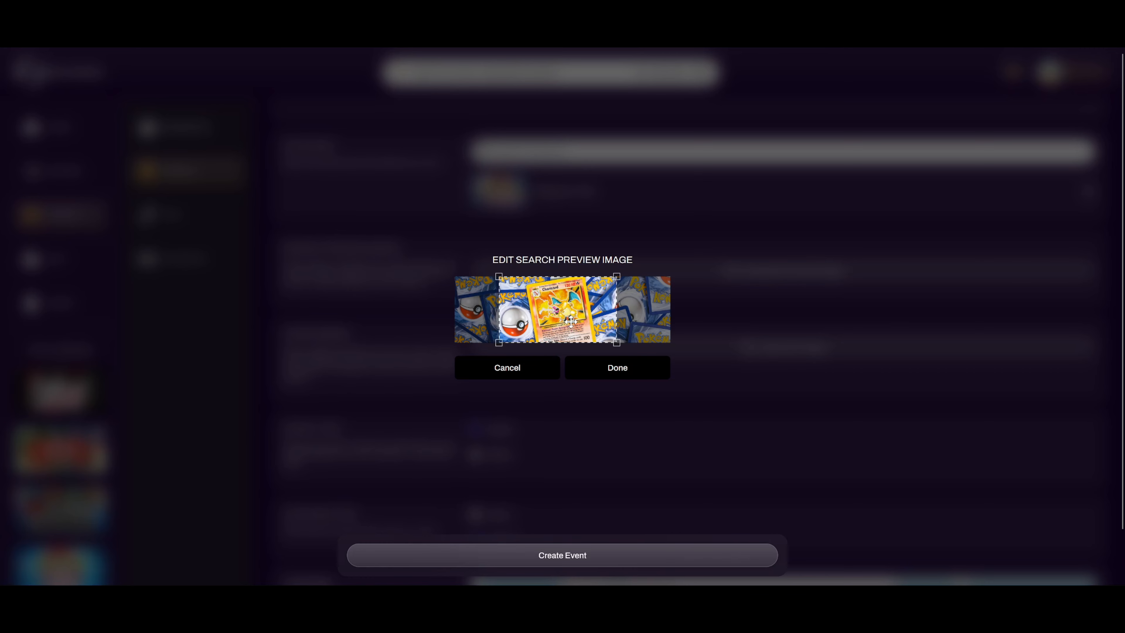
left_click(616, 368)
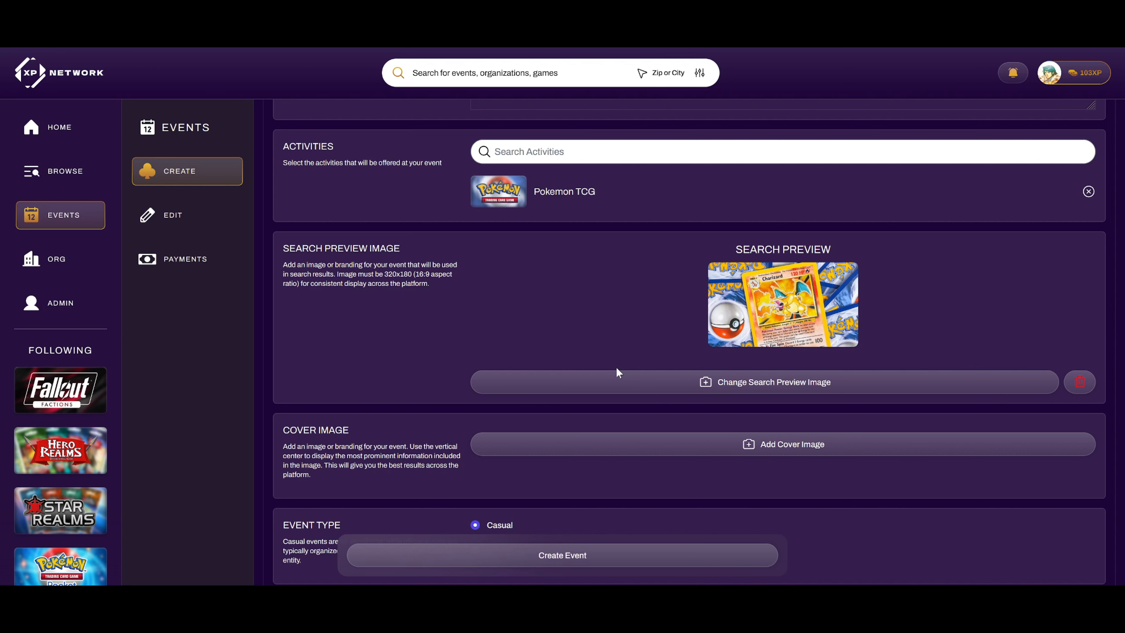
Step: Replace the search preview image with sv035-banner-1208724350.png, extending the crop to cover the whole picture
left_click(693, 394)
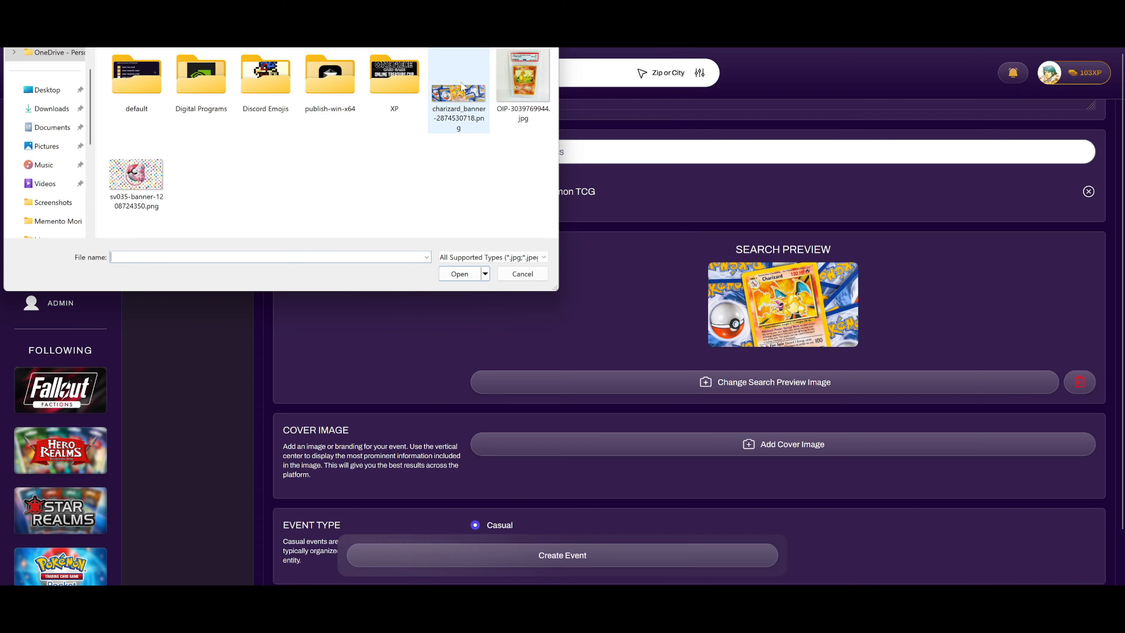
double_click(152, 174)
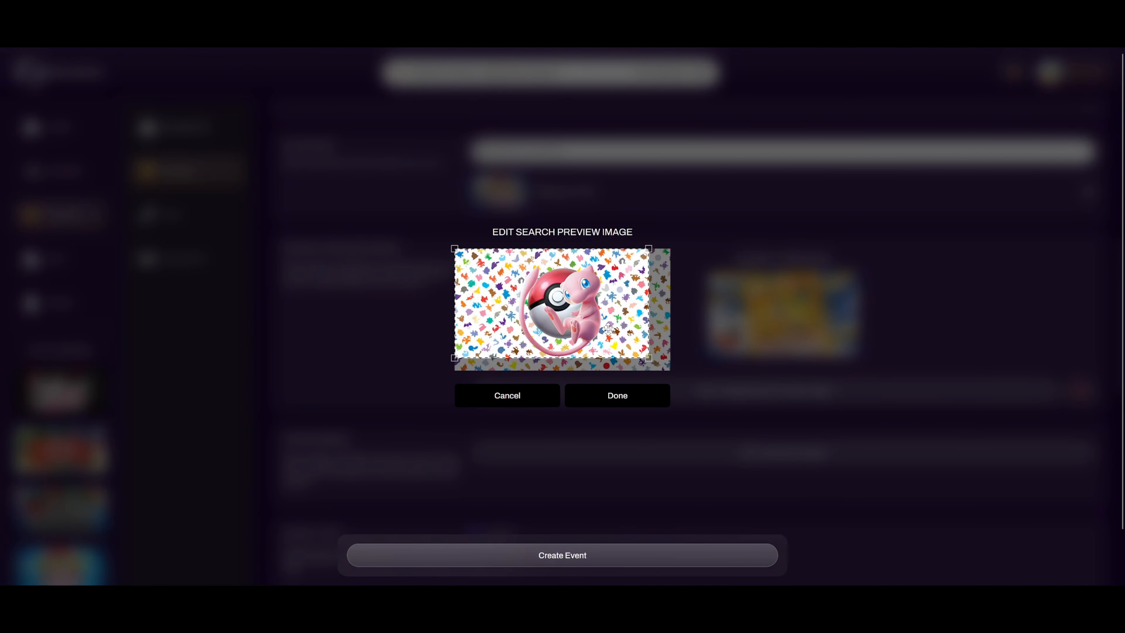
left_click_drag(648, 358, 671, 370)
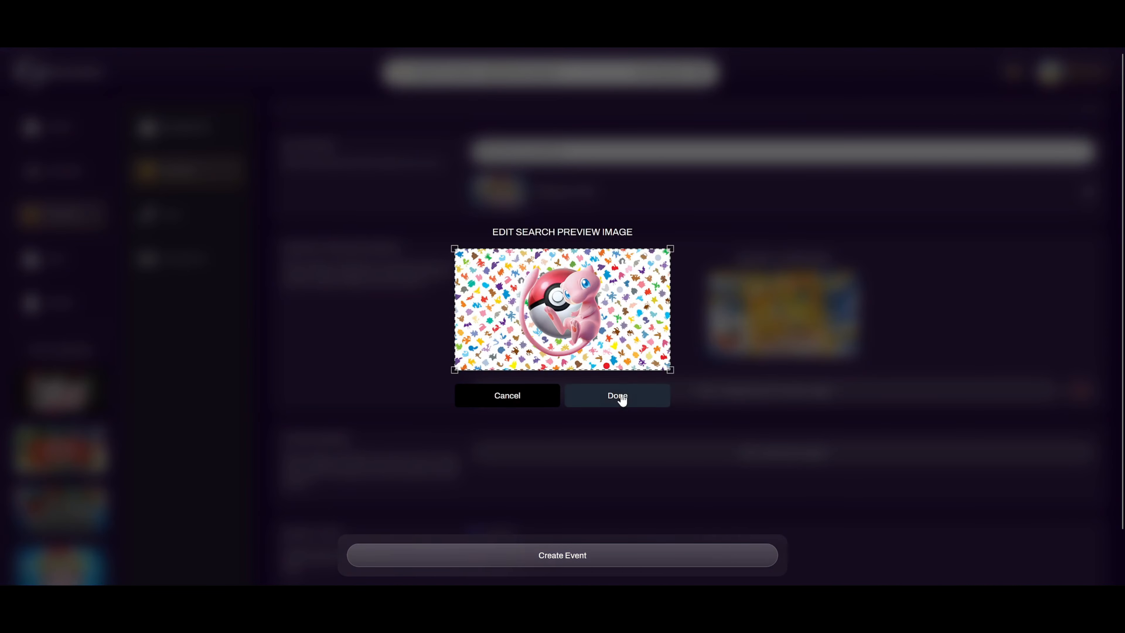
left_click(622, 396)
Step: Add the graded Charmander card photo OIP-3039769944.jpg as the cover image, extending the crop to the whole picture
scroll(739, 326, "down", 1)
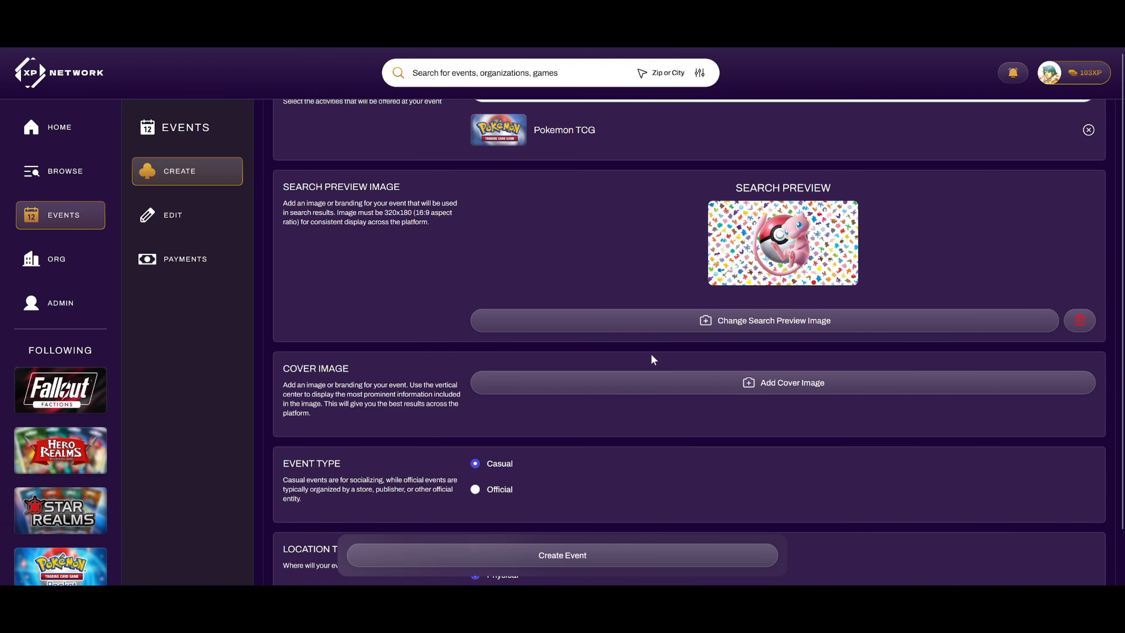
left_click(654, 378)
double_click(539, 93)
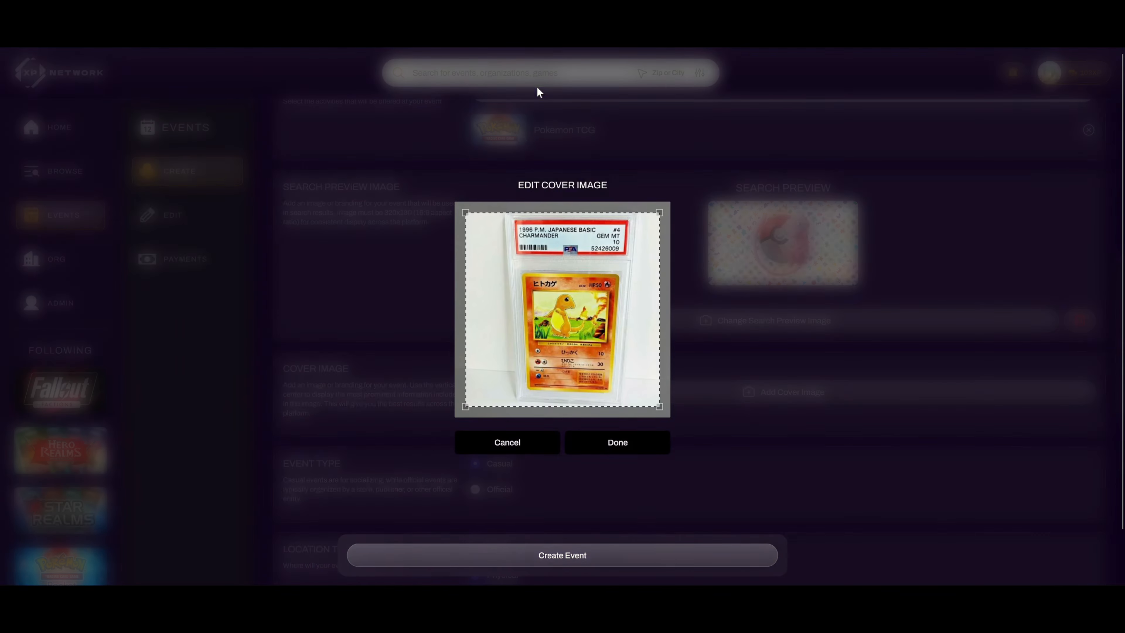
left_click_drag(608, 299, 608, 295)
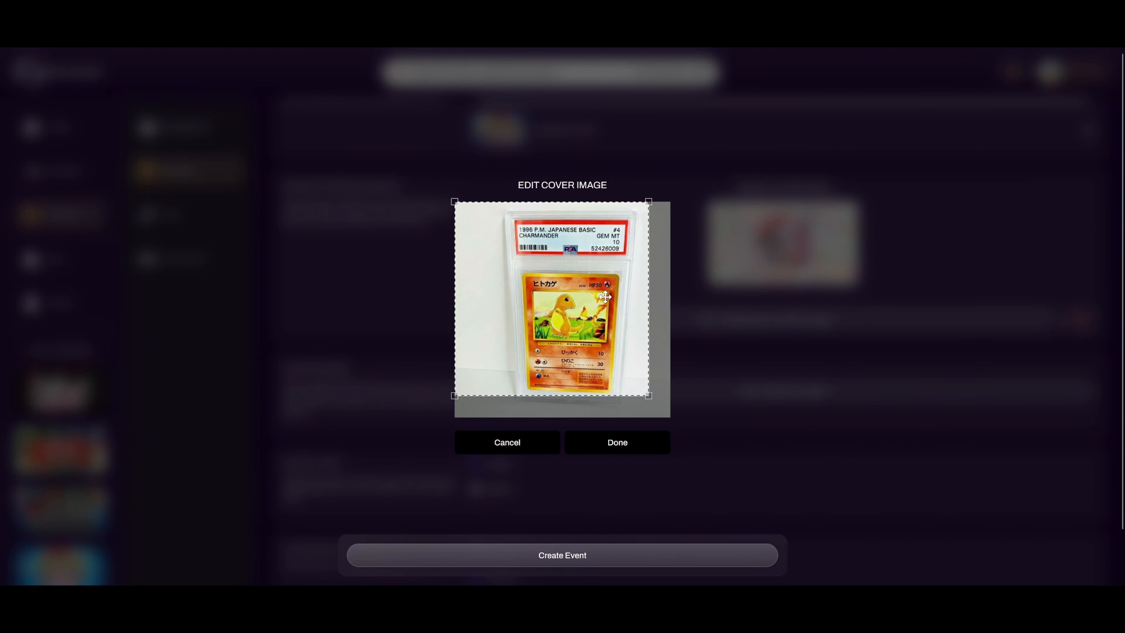
left_click_drag(648, 395, 676, 428)
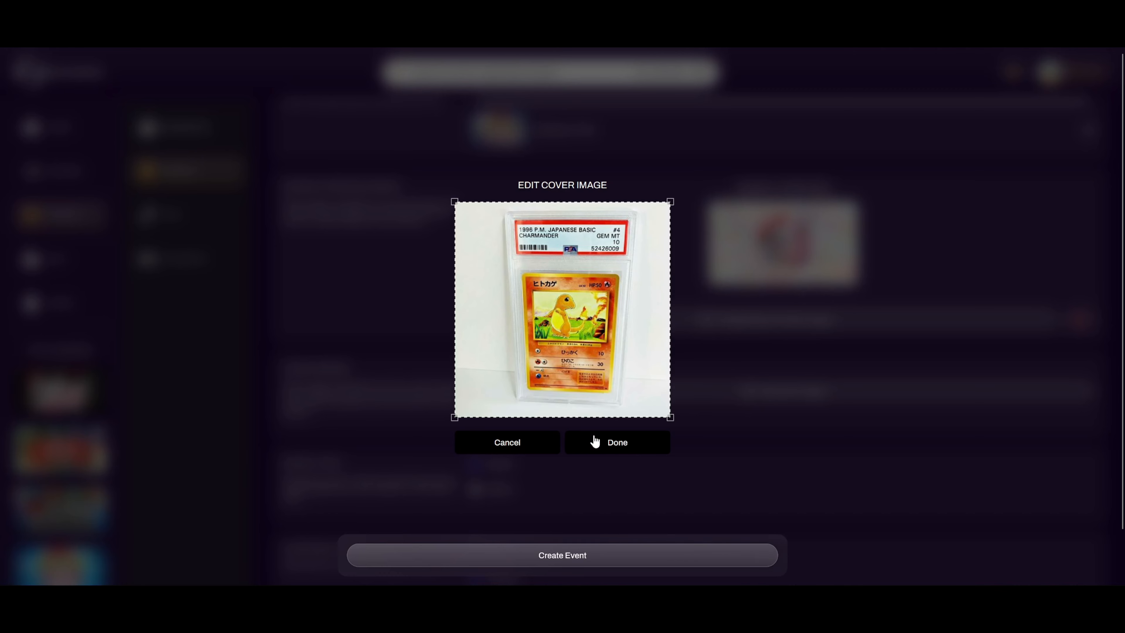
left_click(610, 444)
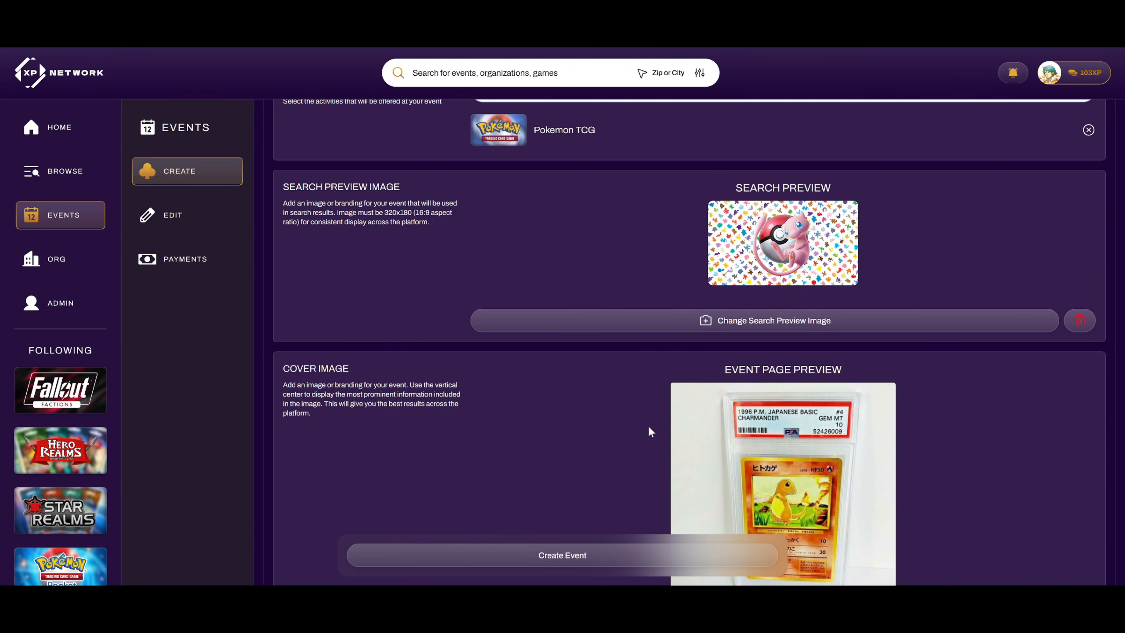
Step: Try the Official event type and return the selection to Casual
scroll(642, 412, "down", 5)
scroll(576, 372, "down", 3)
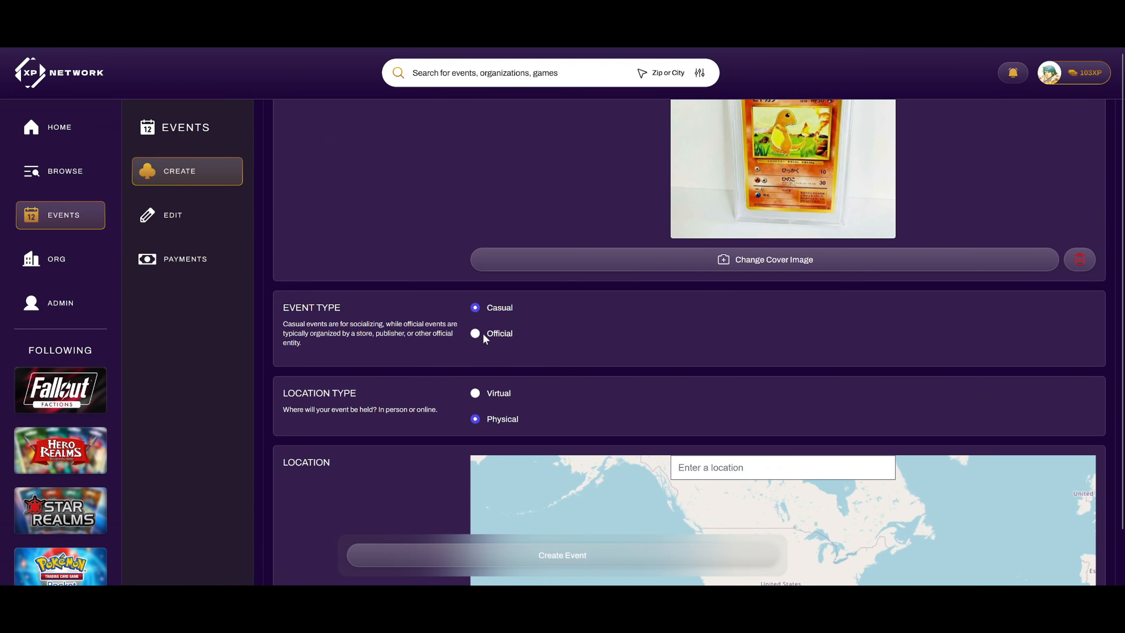
left_click(504, 335)
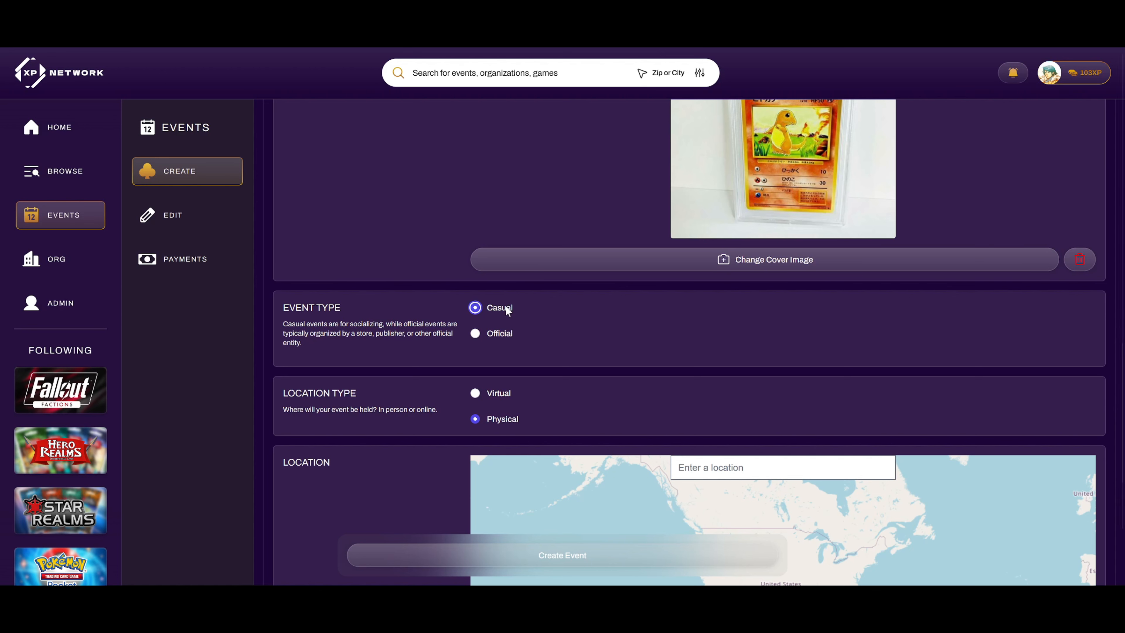
scroll(498, 313, "down", 1)
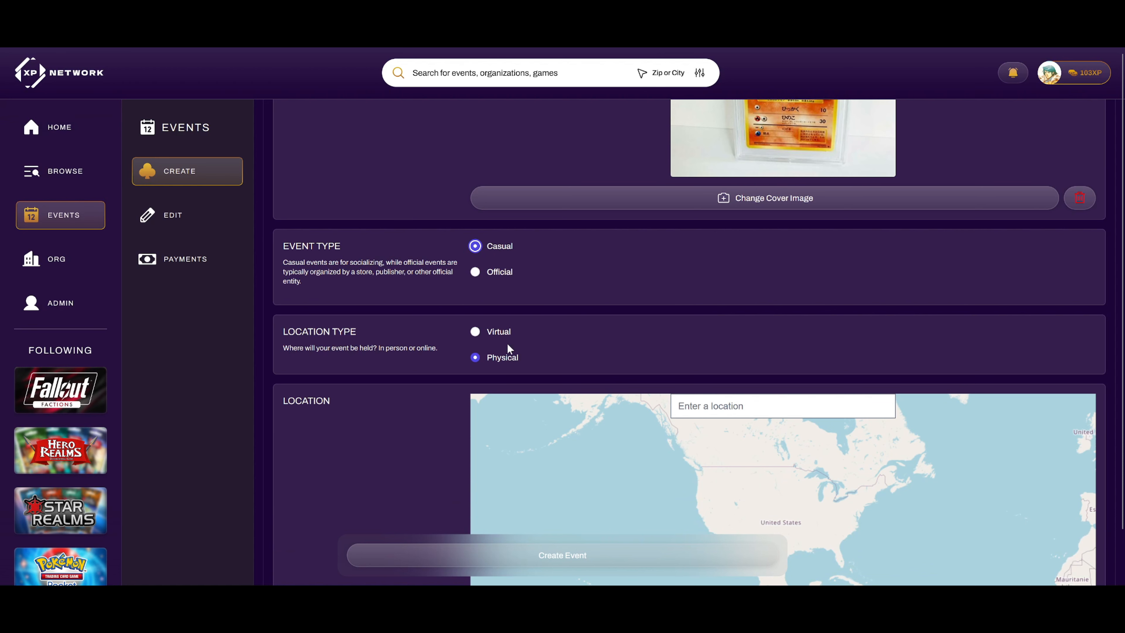
left_click(497, 332)
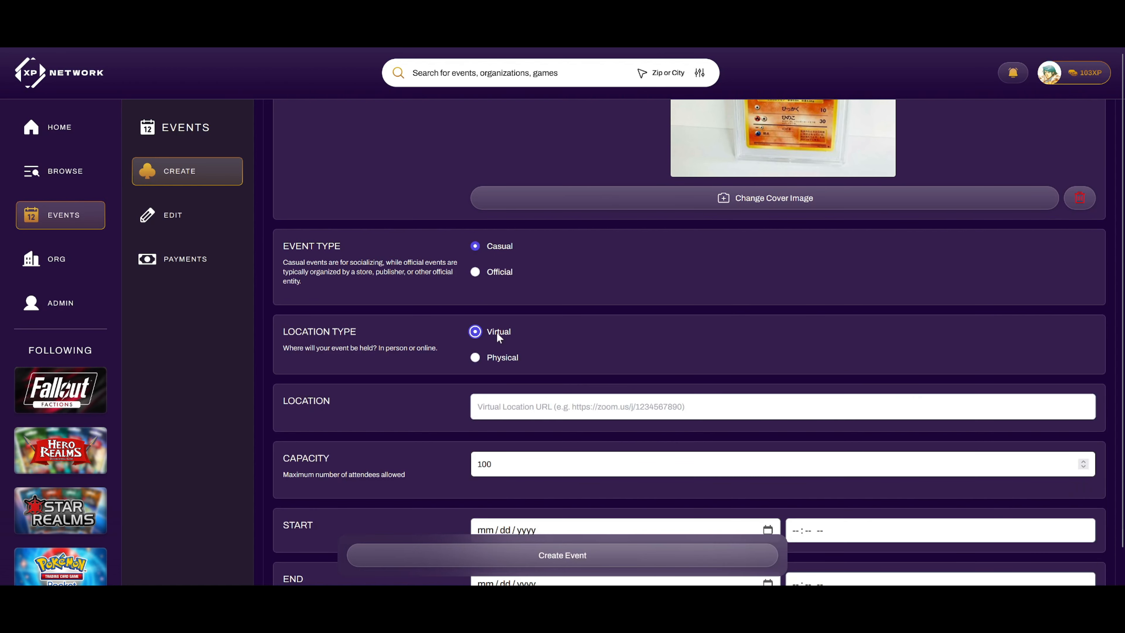
left_click(522, 407)
left_click(527, 441)
scroll(414, 361, "down", 1)
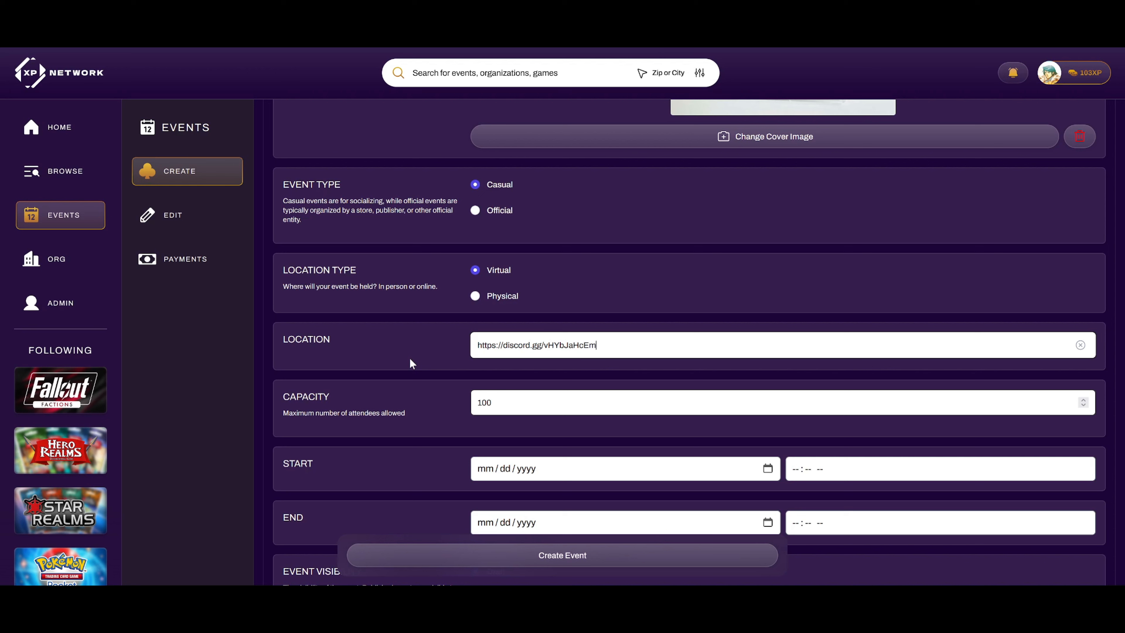
Step: Change the location type to Physical and set the event location to the Knight & Day Games store in Las Vegas
scroll(410, 358, "up", 15)
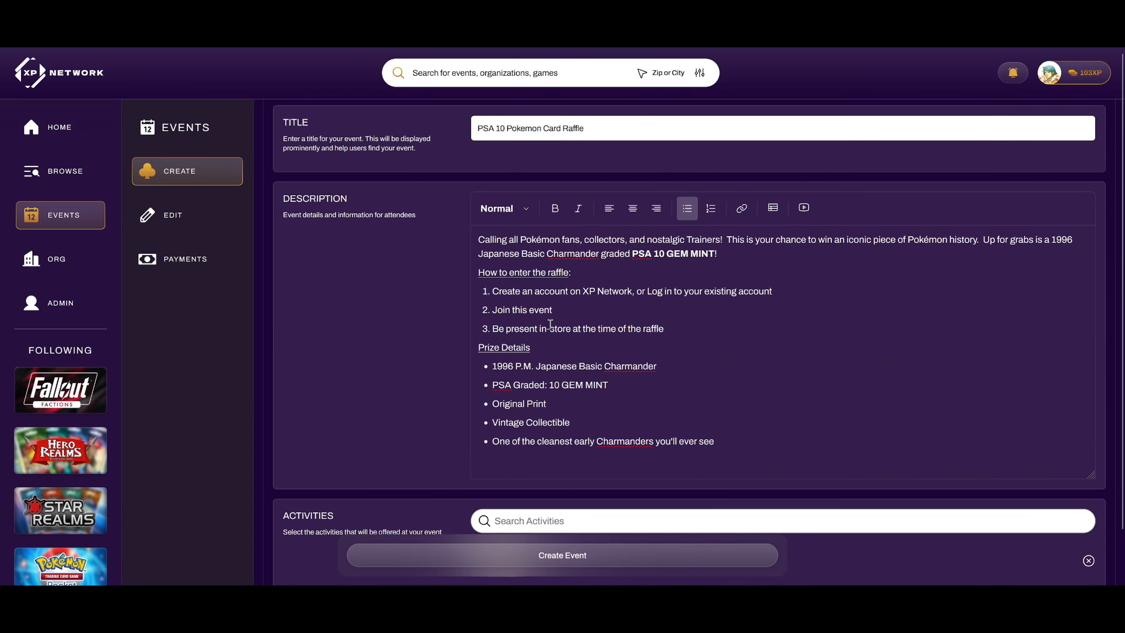
triple_click(499, 328)
left_click(603, 312)
scroll(604, 313, "down", 10)
scroll(595, 310, "down", 5)
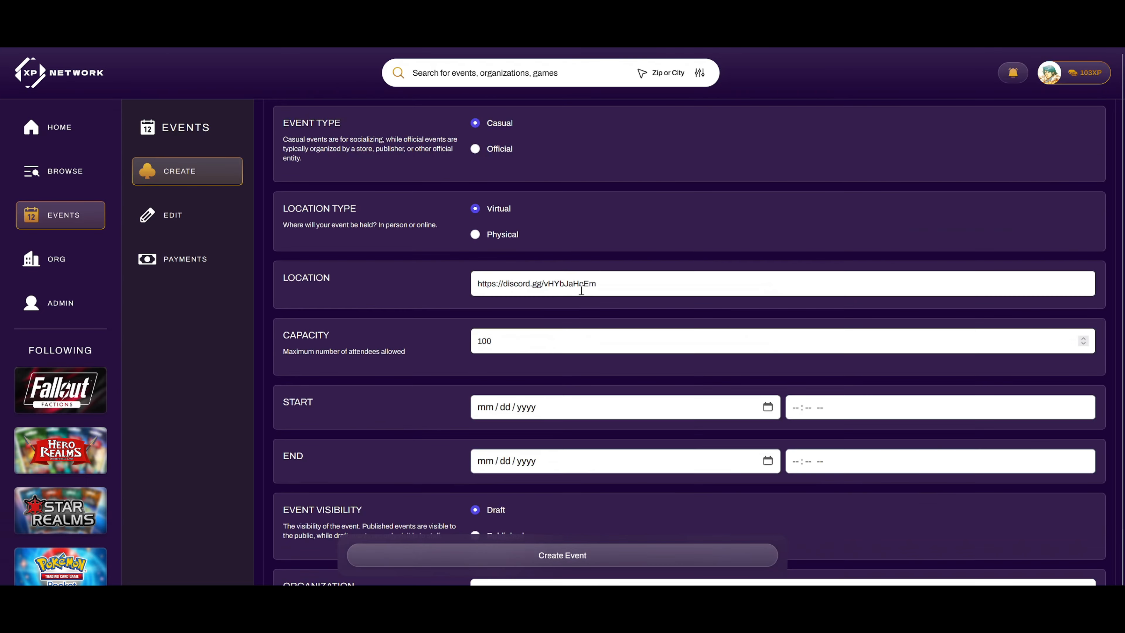
left_click(507, 234)
left_click(701, 283)
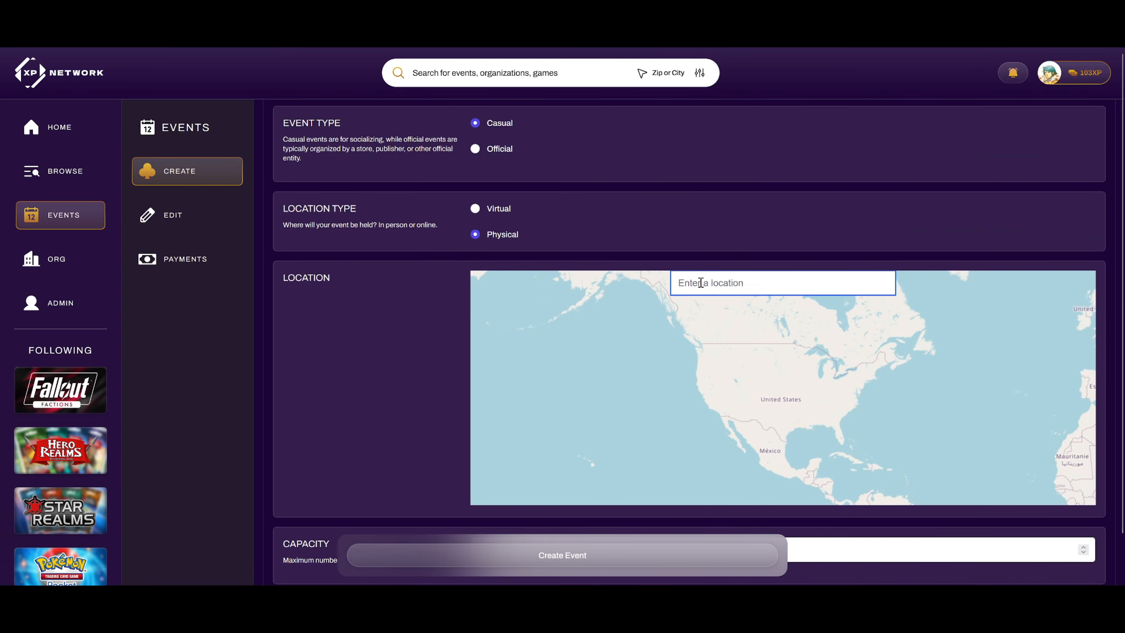
type("Knight")
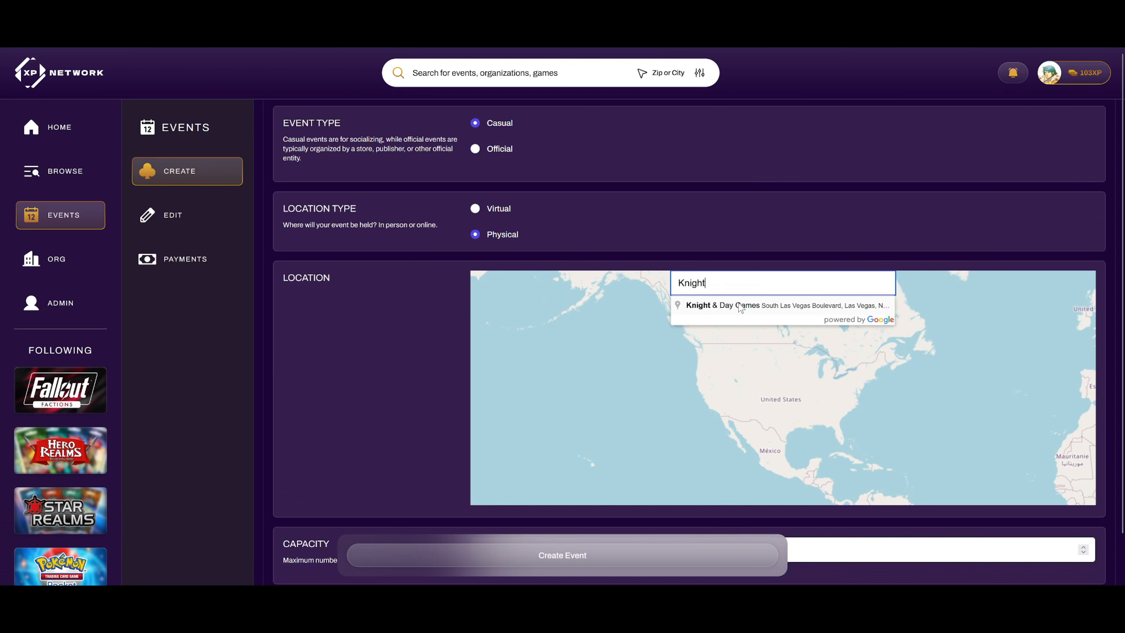
left_click(740, 306)
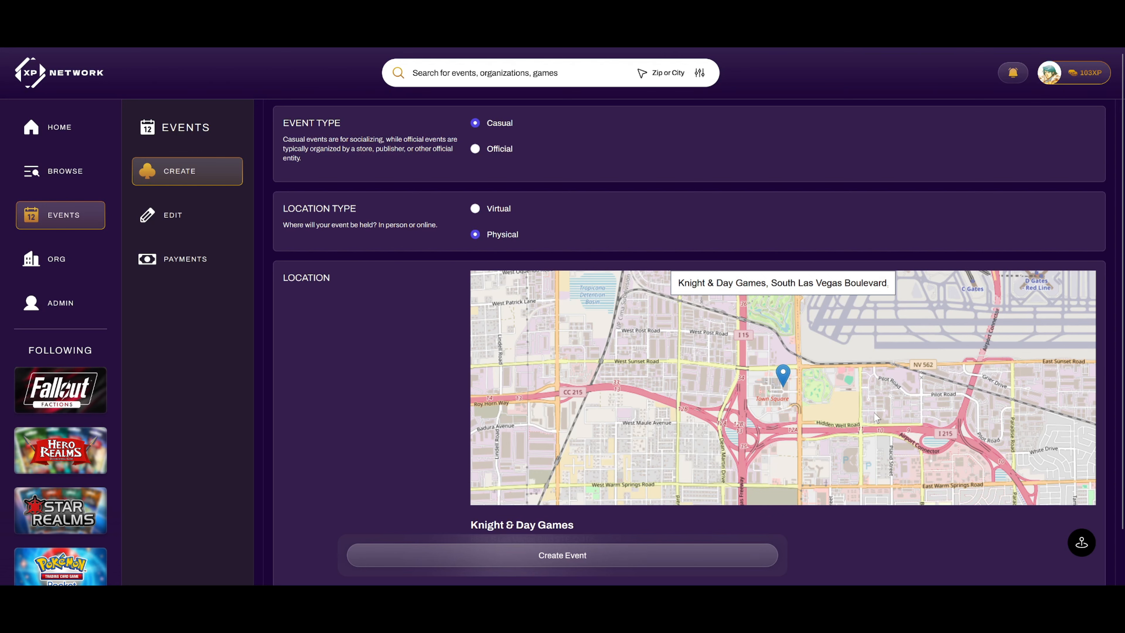
Step: Set the event's maximum capacity to 20 attendees
scroll(753, 344, "down", 8)
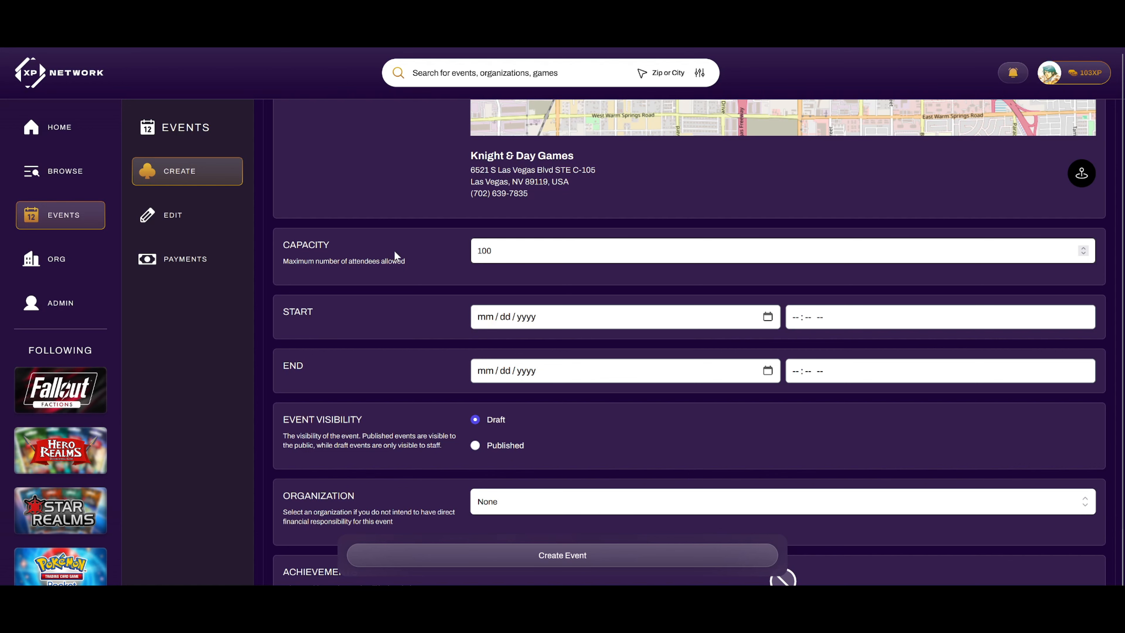
double_click(502, 249)
type("20")
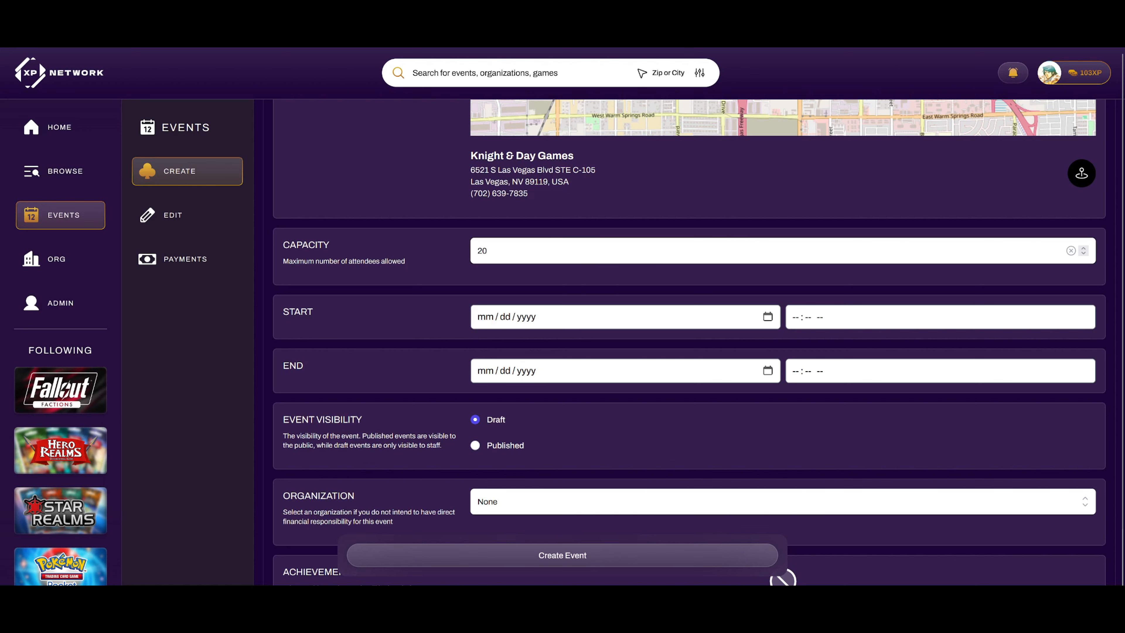
Step: Set both the start date and the end date of the event to 09/05/2025
scroll(451, 266, "down", 1)
left_click(772, 258)
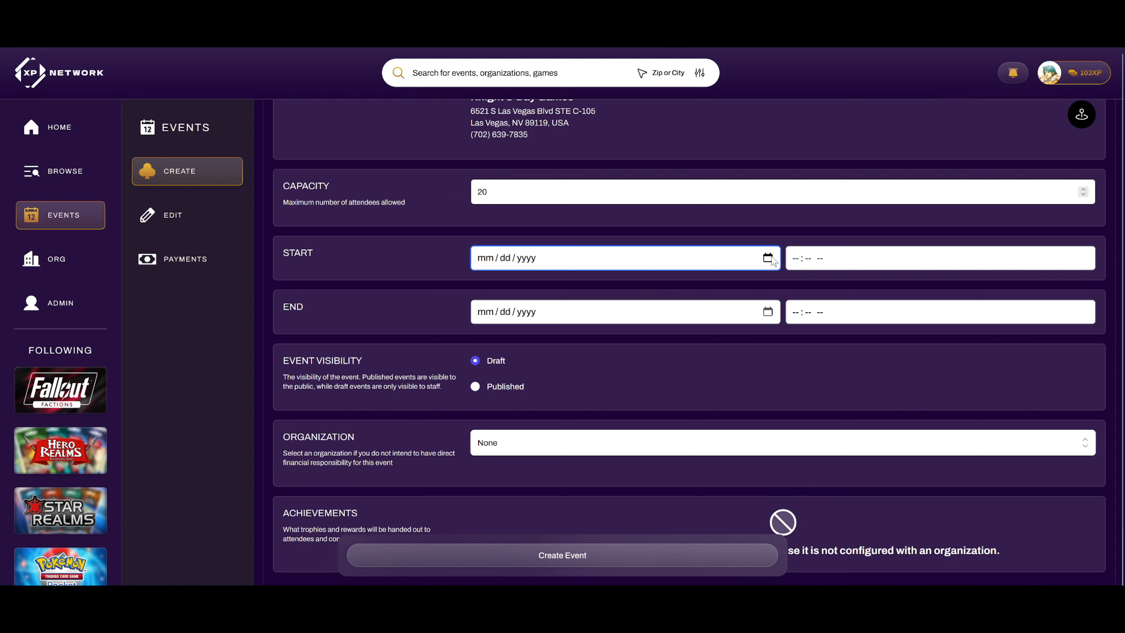
left_click(589, 327)
left_click(767, 312)
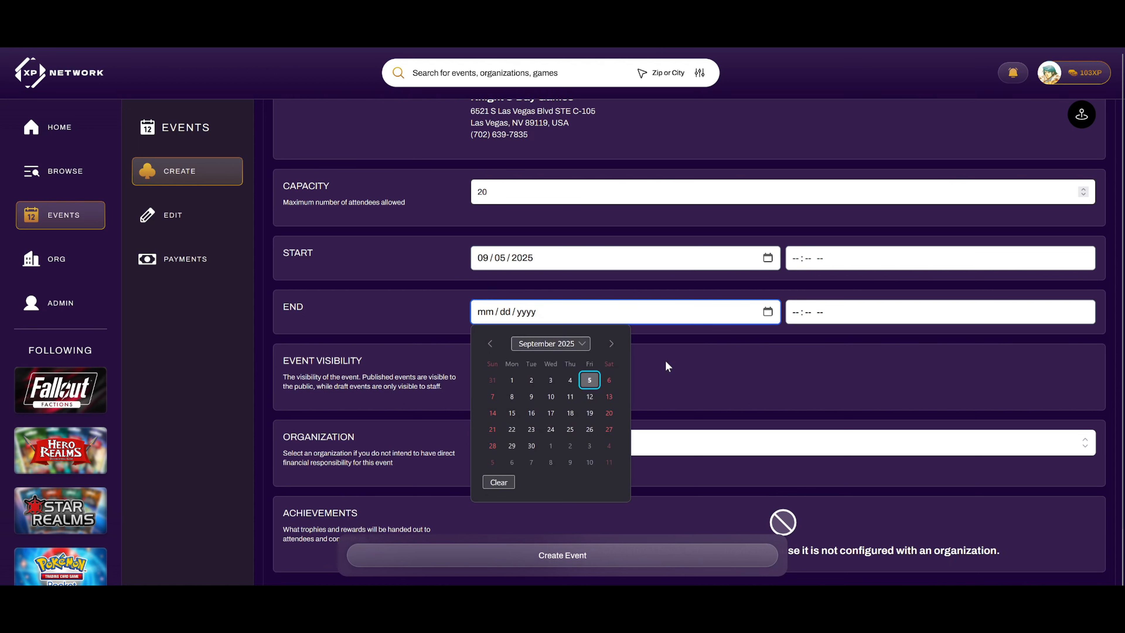
left_click(590, 380)
Step: Set the event's start time to 06:00 PM and its end time to 07:00 PM
left_click(796, 265)
type("00 : -- AM")
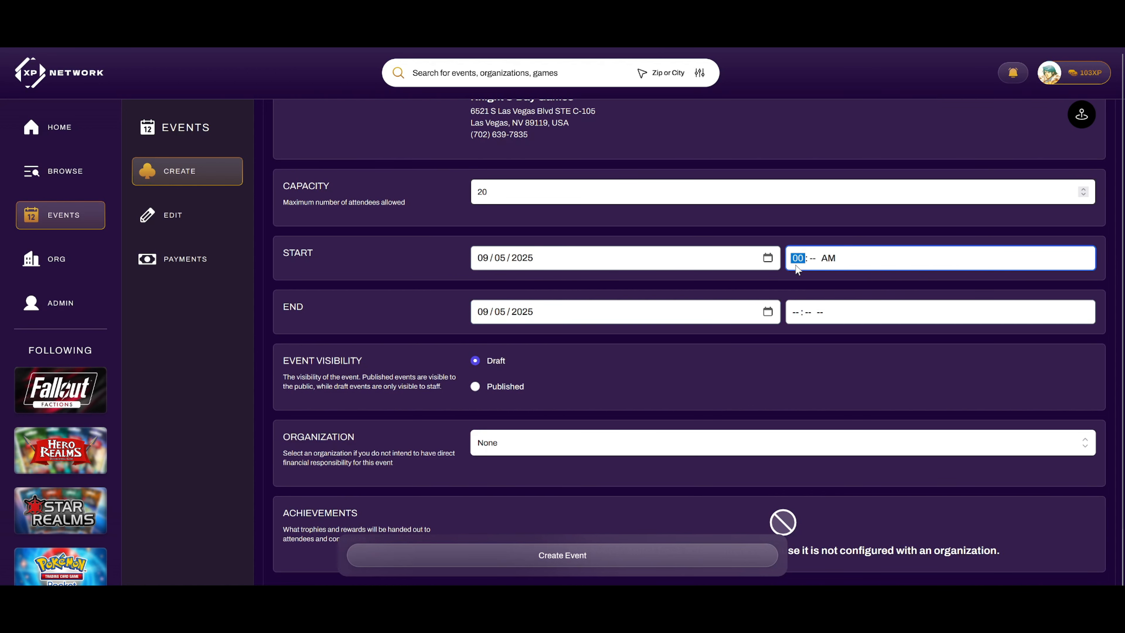
type("600p")
left_click(796, 312)
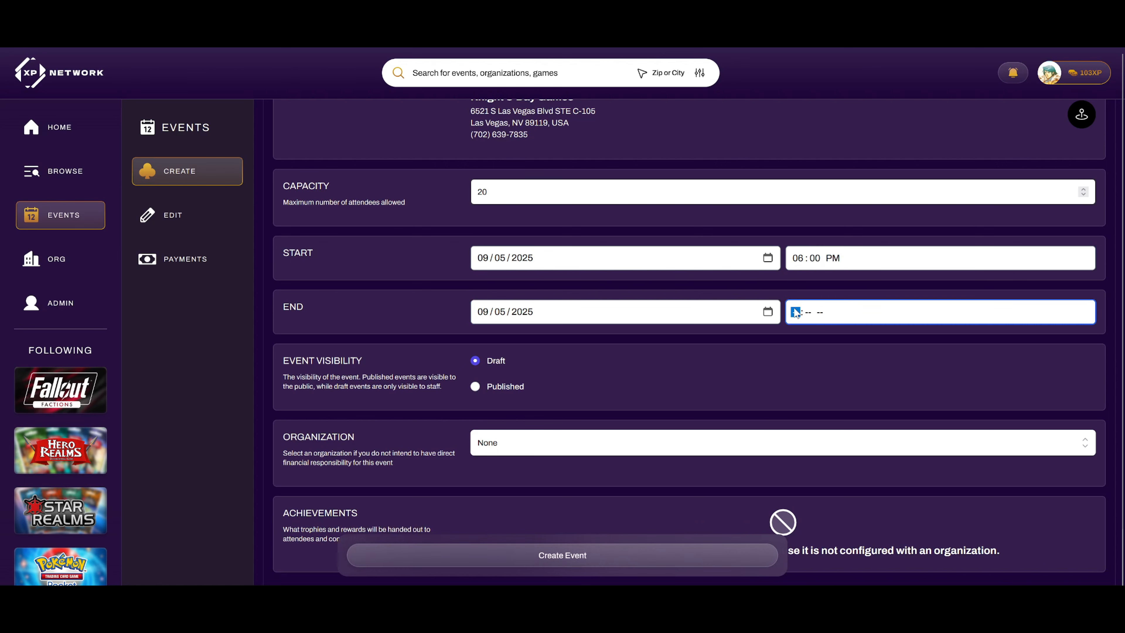
type("700p")
Step: Set the event visibility to Published
scroll(689, 296, "down", 1)
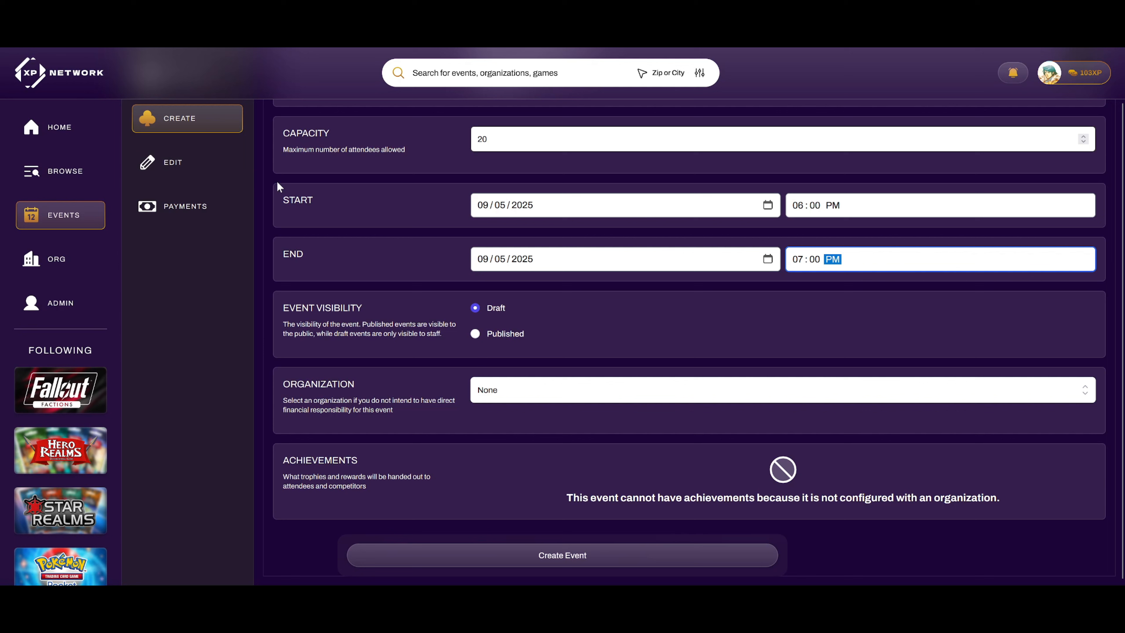
left_click(512, 338)
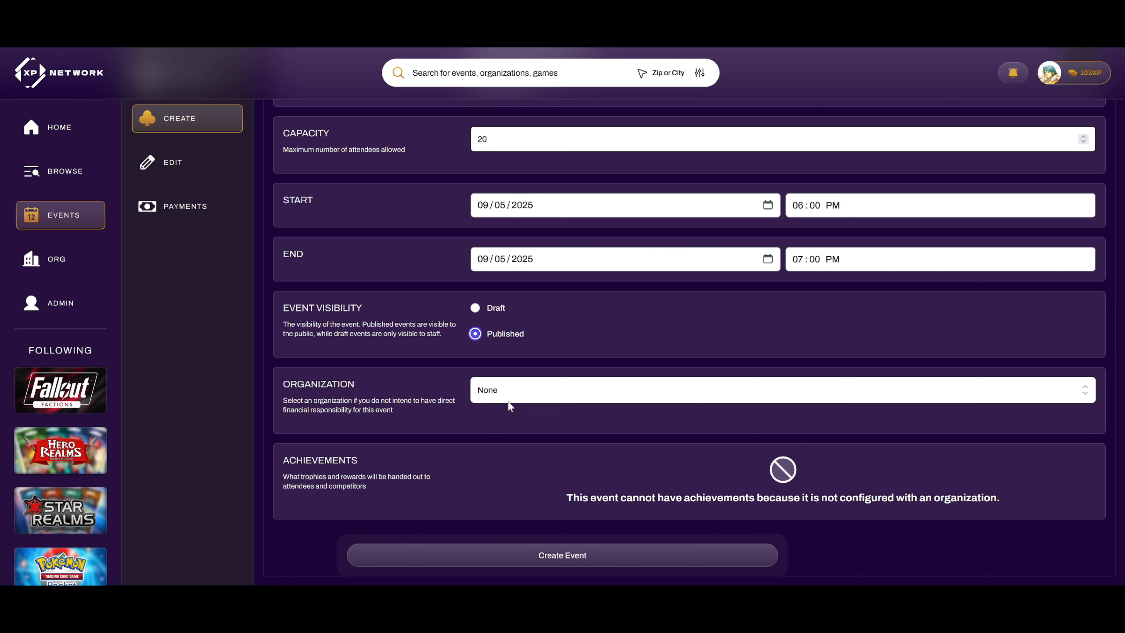
Step: Try Modiphius as the event's organization and return the selection to None
left_click(493, 396)
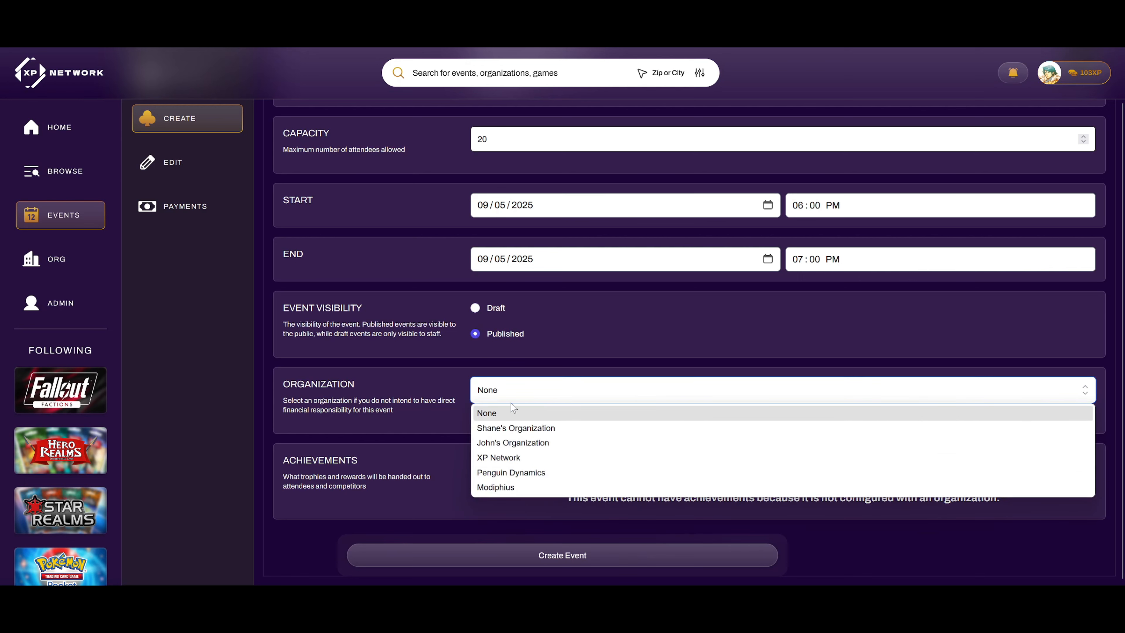
left_click(520, 490)
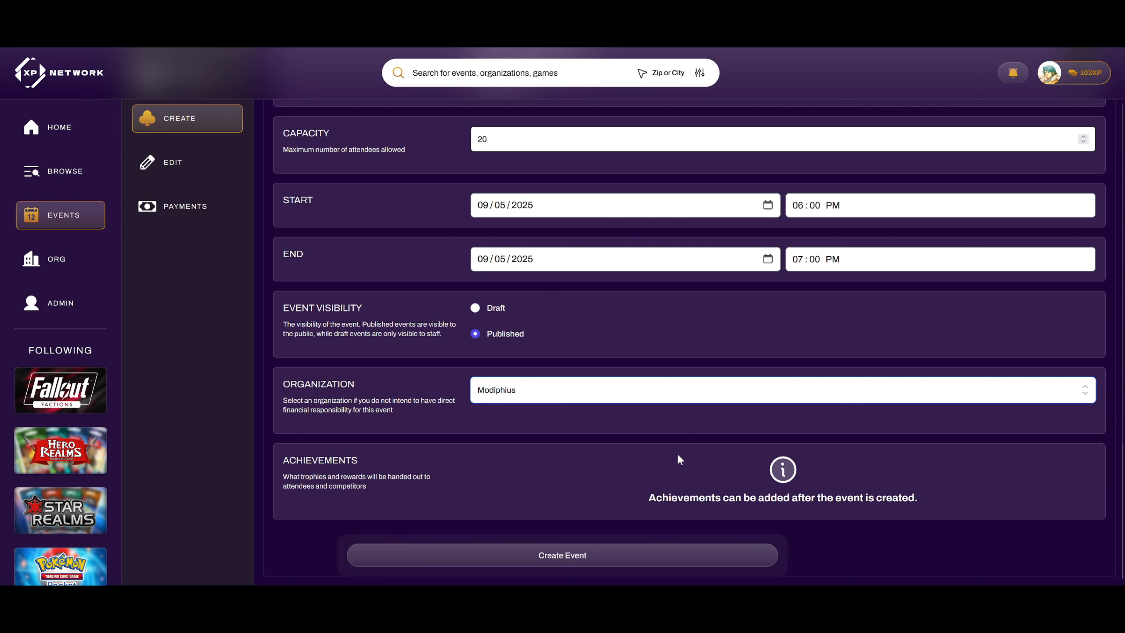
left_click(558, 392)
left_click(523, 408)
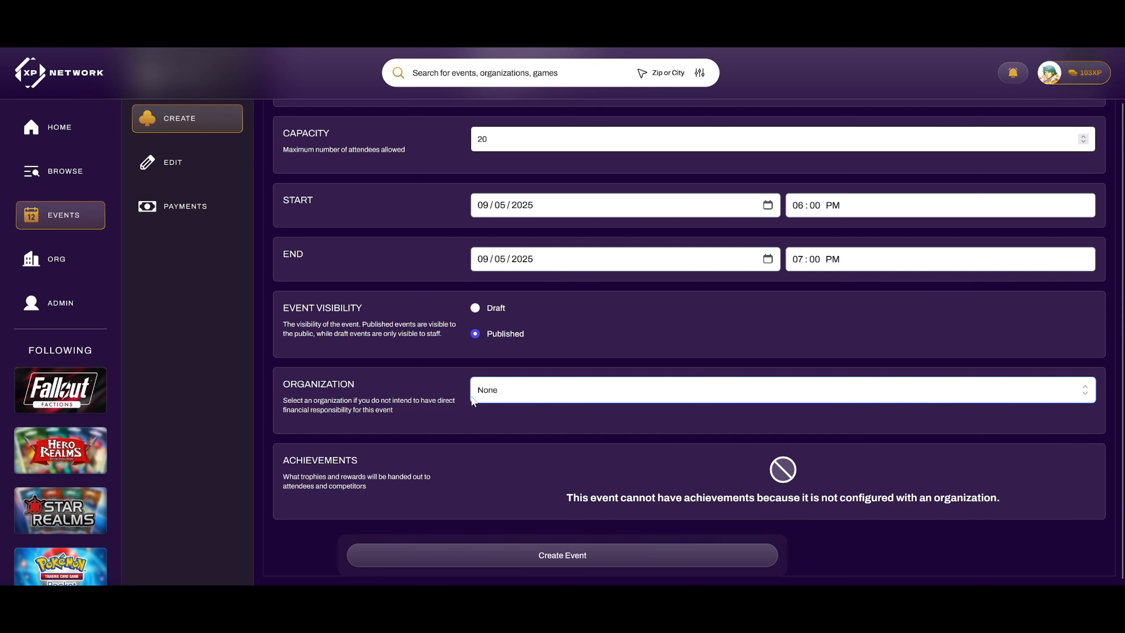
Step: Create the event and review its public page, including the description, location, schedule and attendee capacity
left_click(557, 557)
left_click(645, 362)
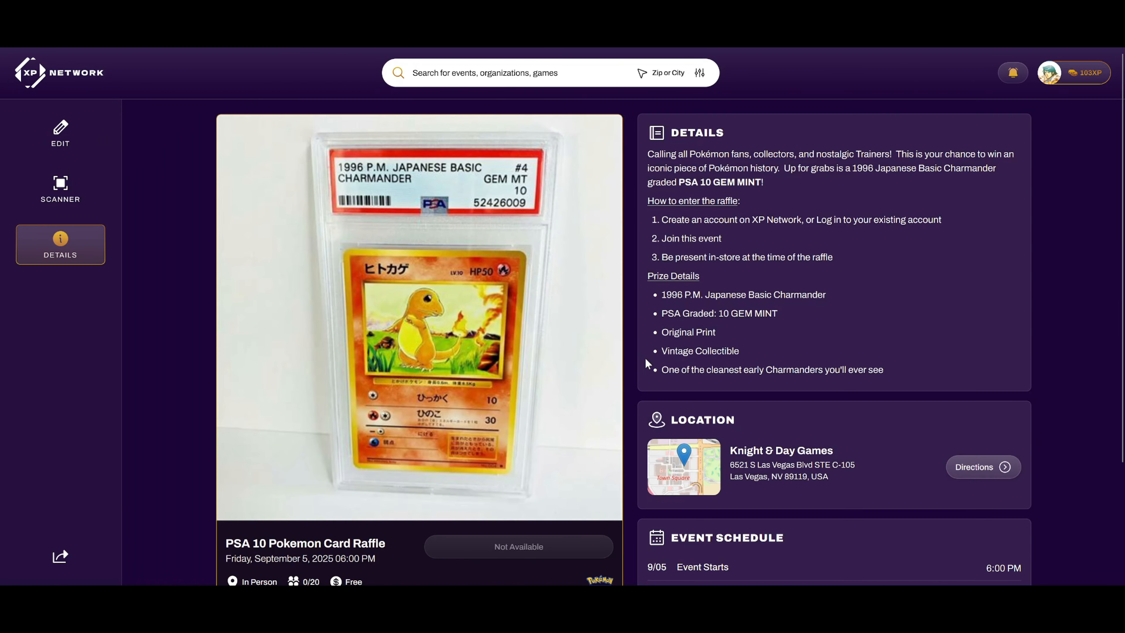
scroll(647, 363, "down", 2)
scroll(646, 363, "up", 2)
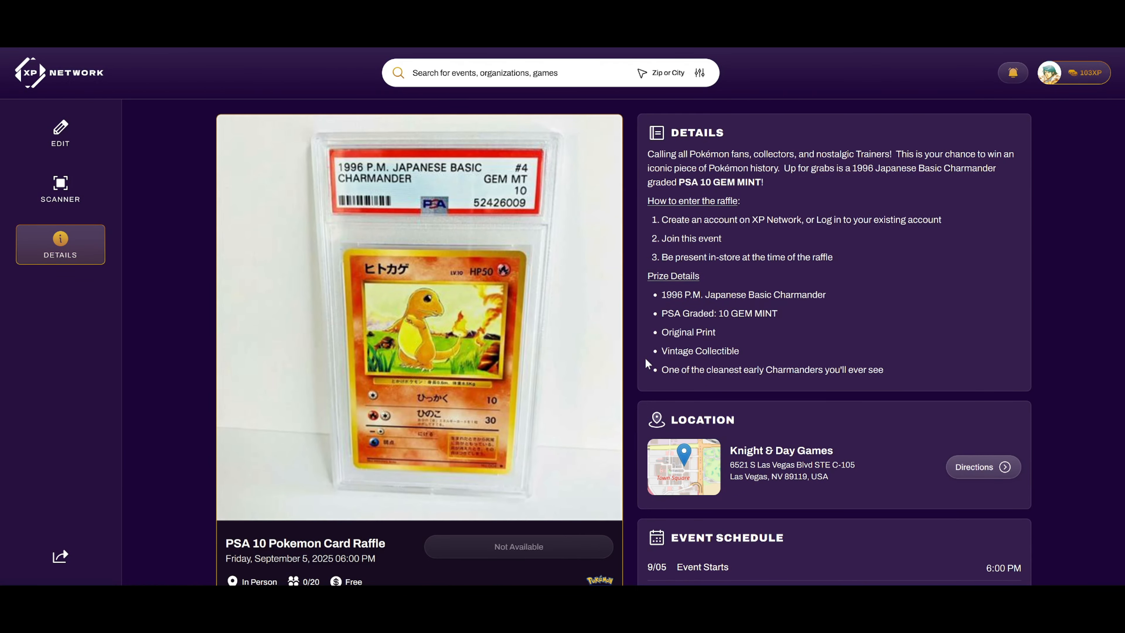
scroll(647, 363, "down", 3)
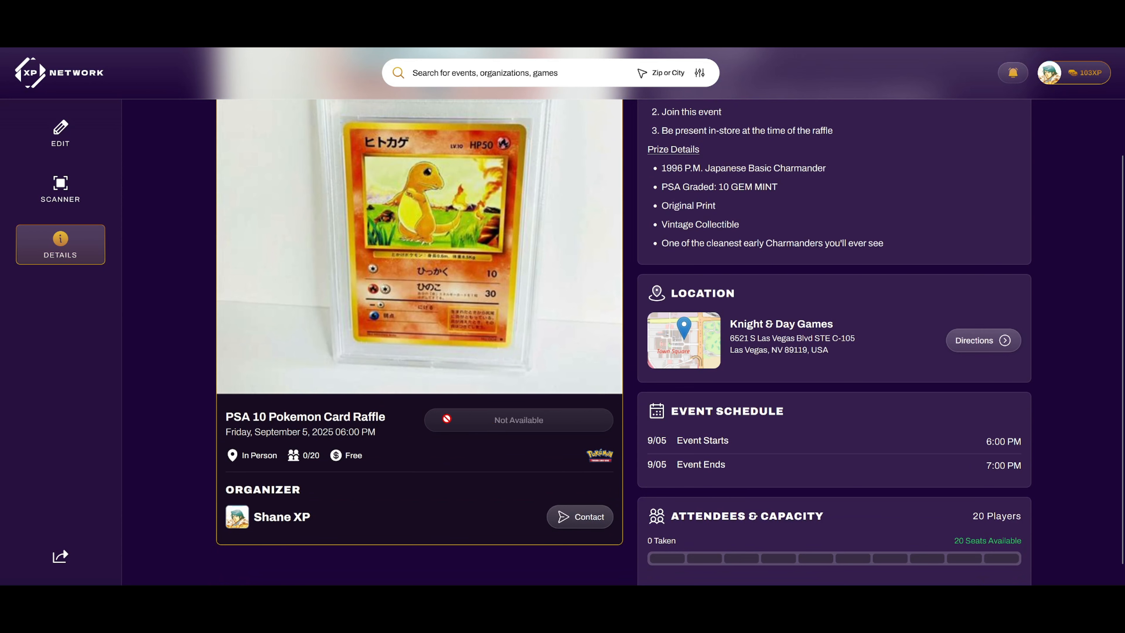
scroll(604, 448, "up", 2)
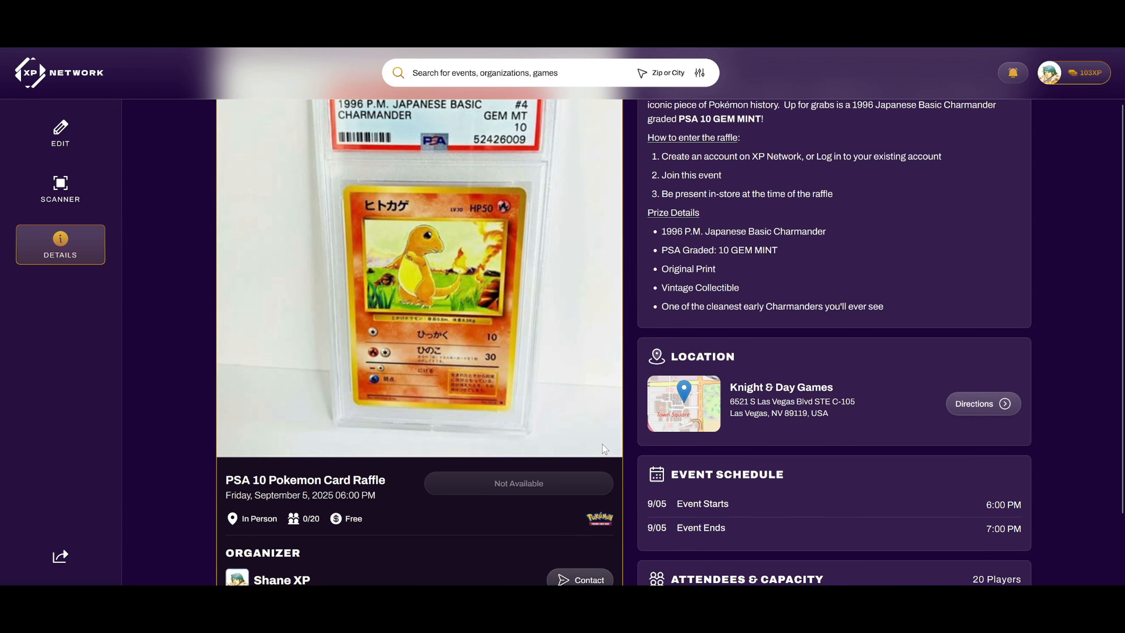
scroll(604, 449, "up", 2)
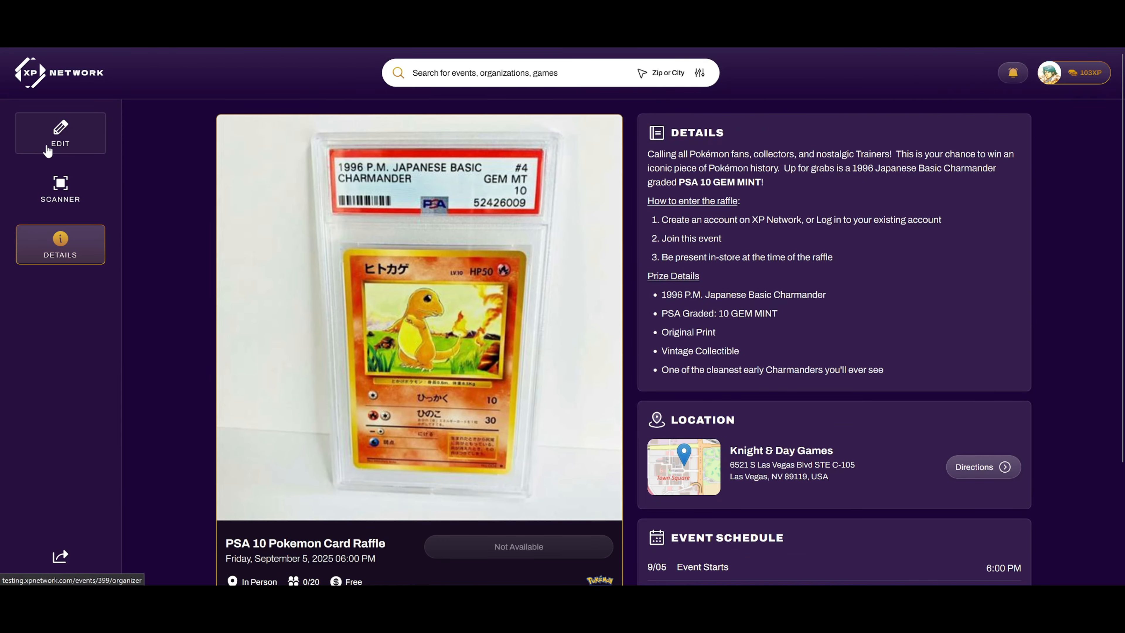
Step: Open the event for editing and look through its event details, staff, attendees and tournament management pages
left_click(61, 149)
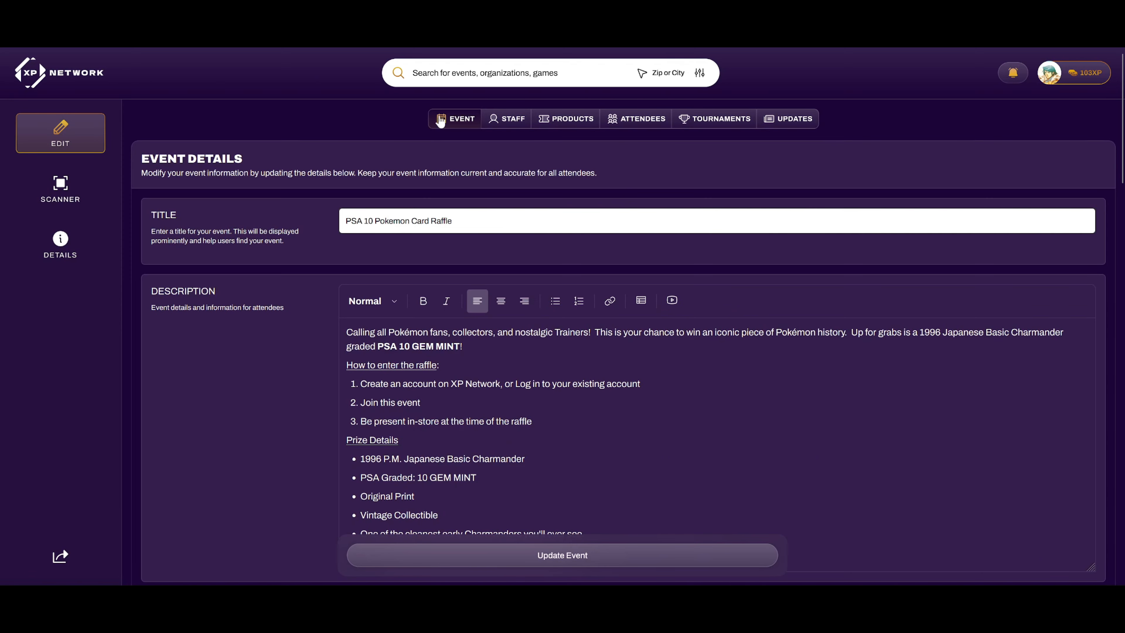
scroll(431, 296, "down", 5)
scroll(470, 262, "up", 5)
scroll(470, 262, "up", 1)
left_click(507, 127)
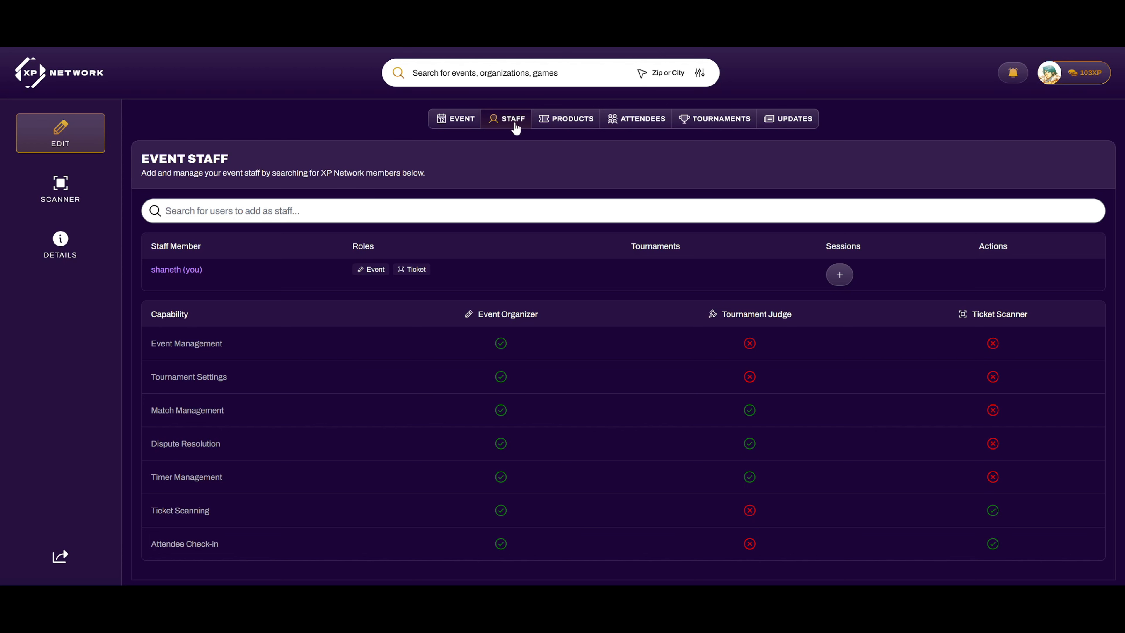
left_click(642, 125)
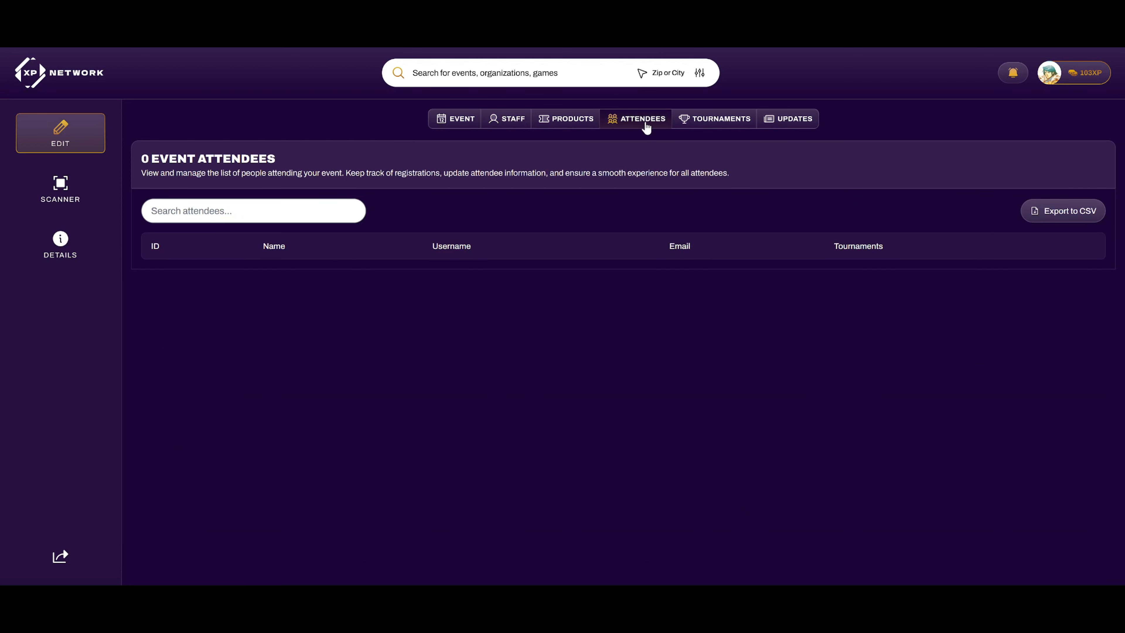
left_click(714, 126)
left_click(789, 127)
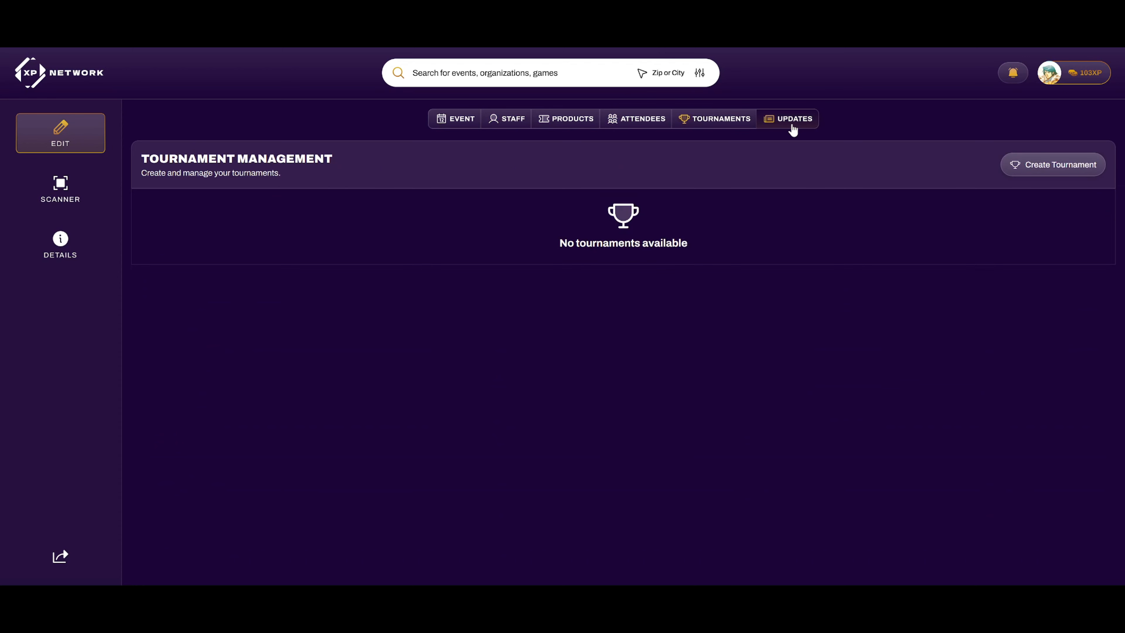
Step: Start a new product for the event with the type Event Admission Ticket
left_click(584, 122)
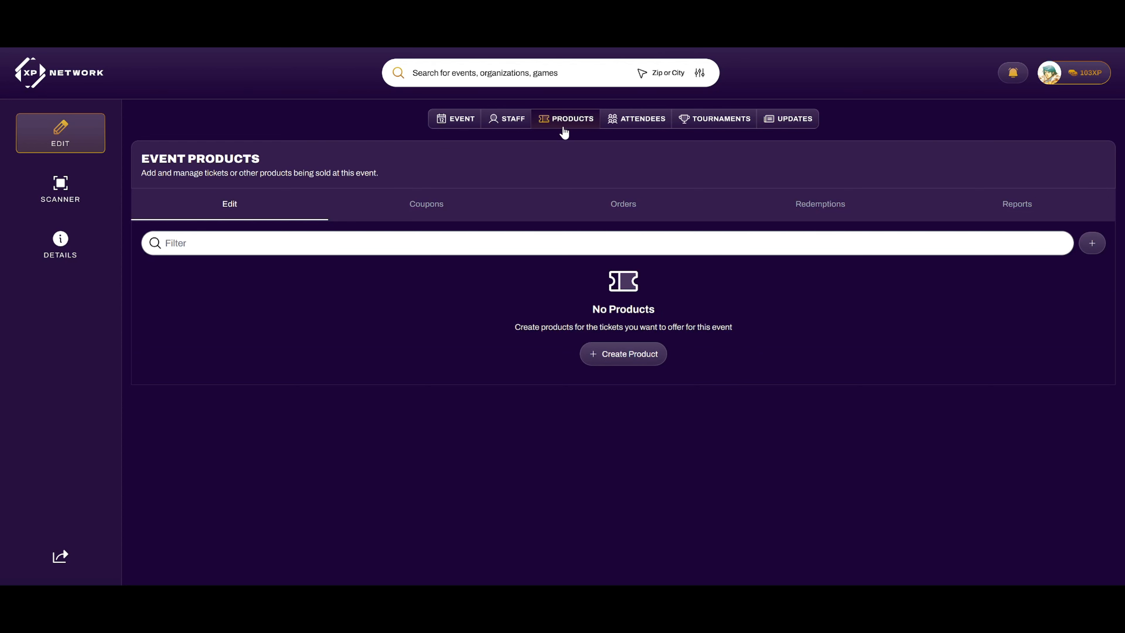
left_click(631, 357)
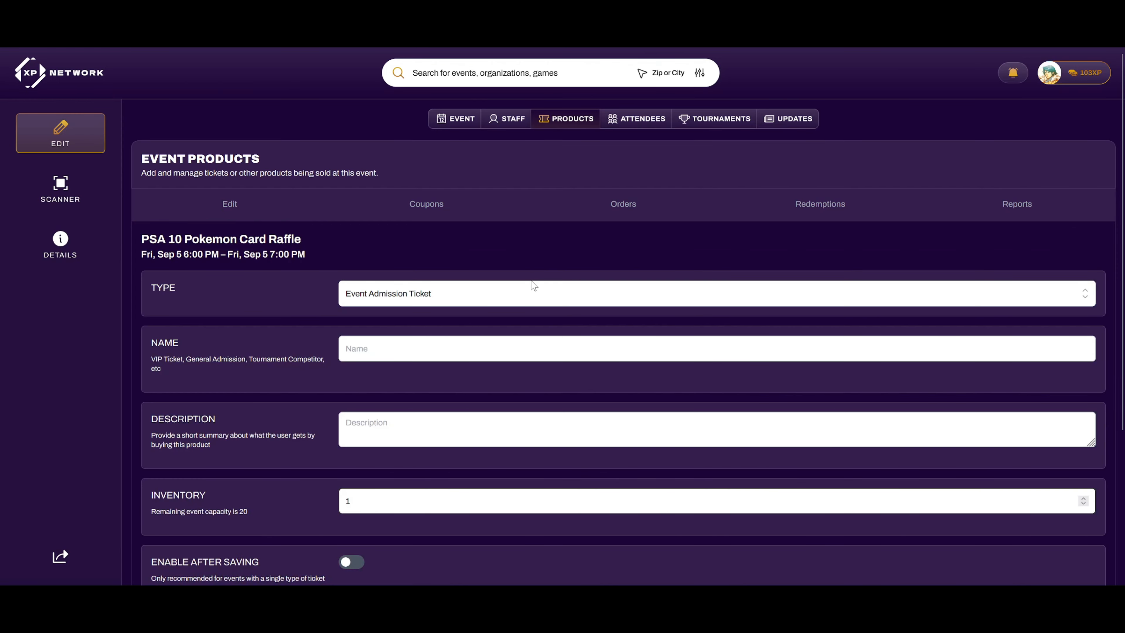
left_click(466, 298)
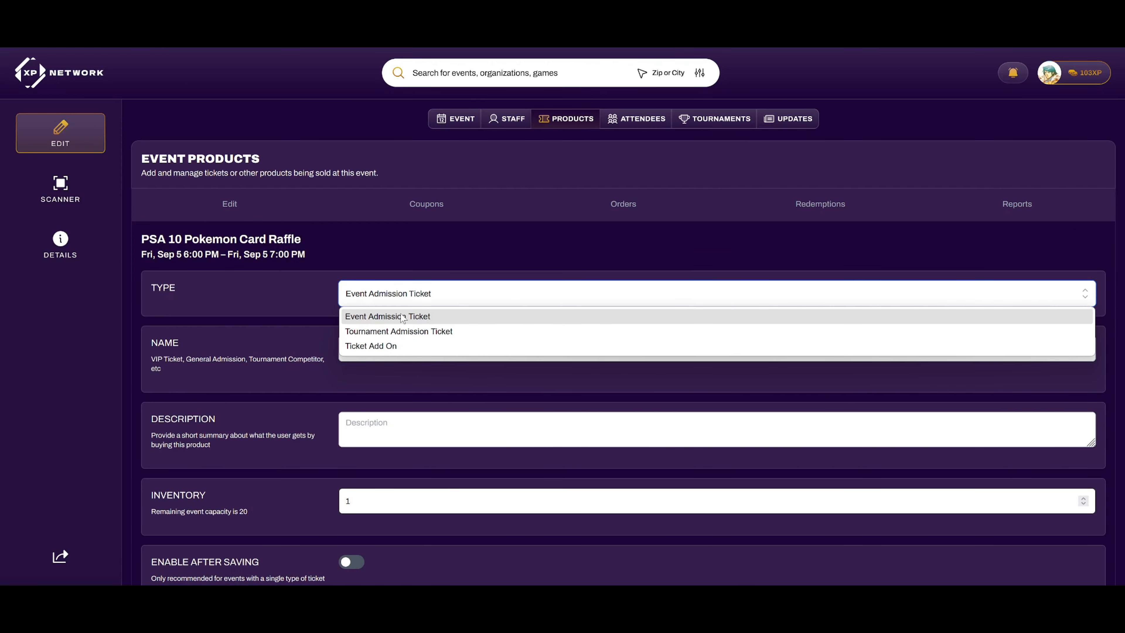
left_click(415, 316)
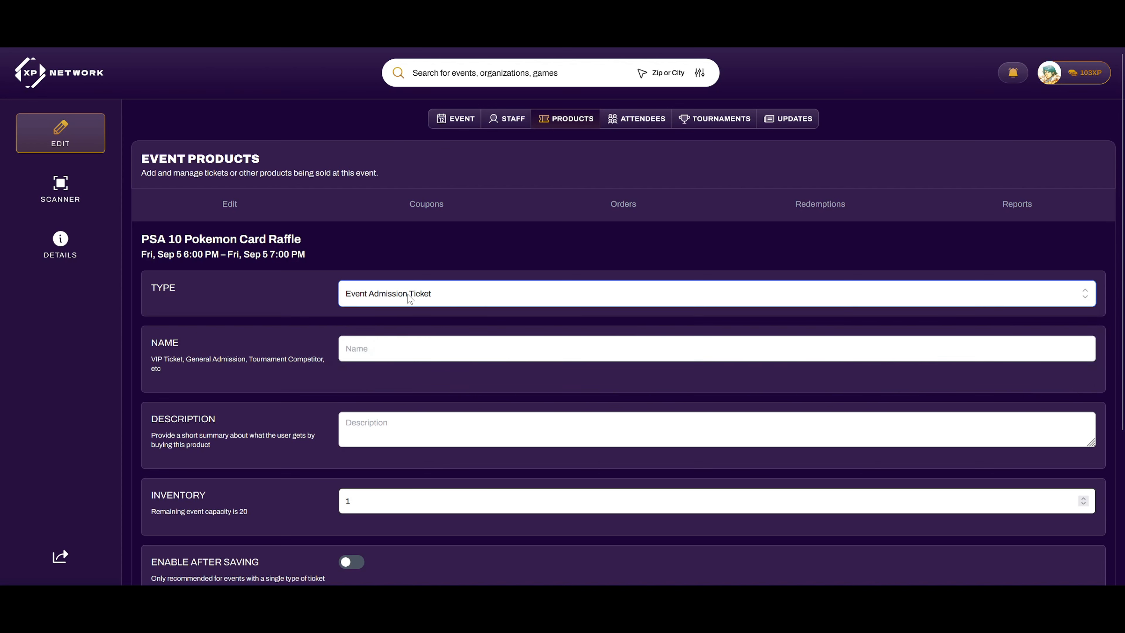
Step: Try Tournament Admission Ticket as the product type and check the event's tournament management page
left_click(433, 296)
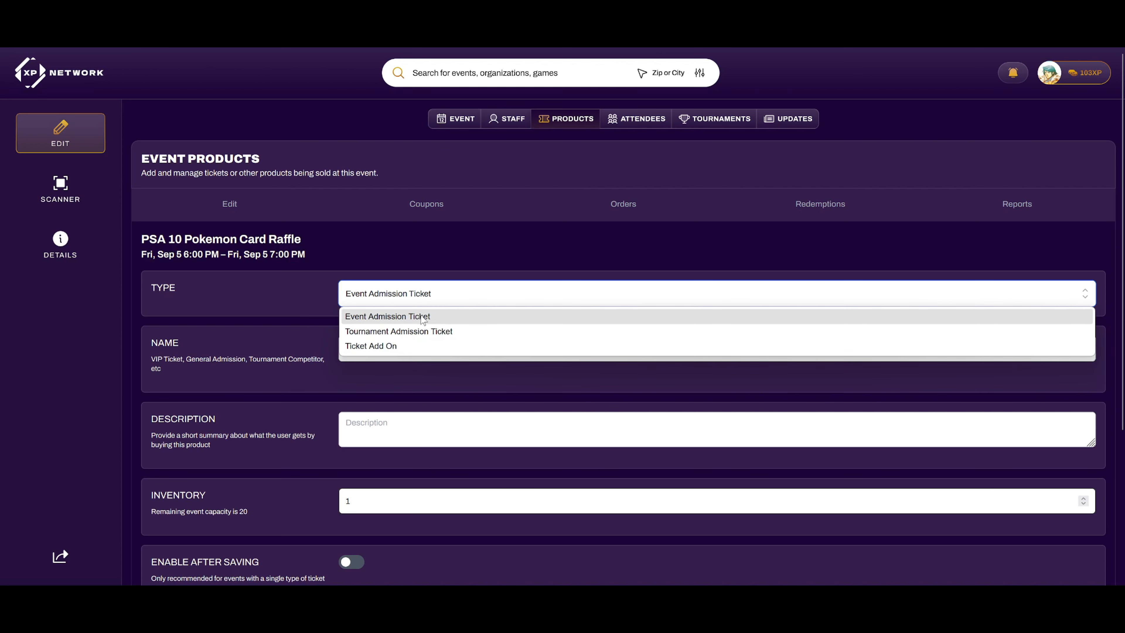
left_click(417, 332)
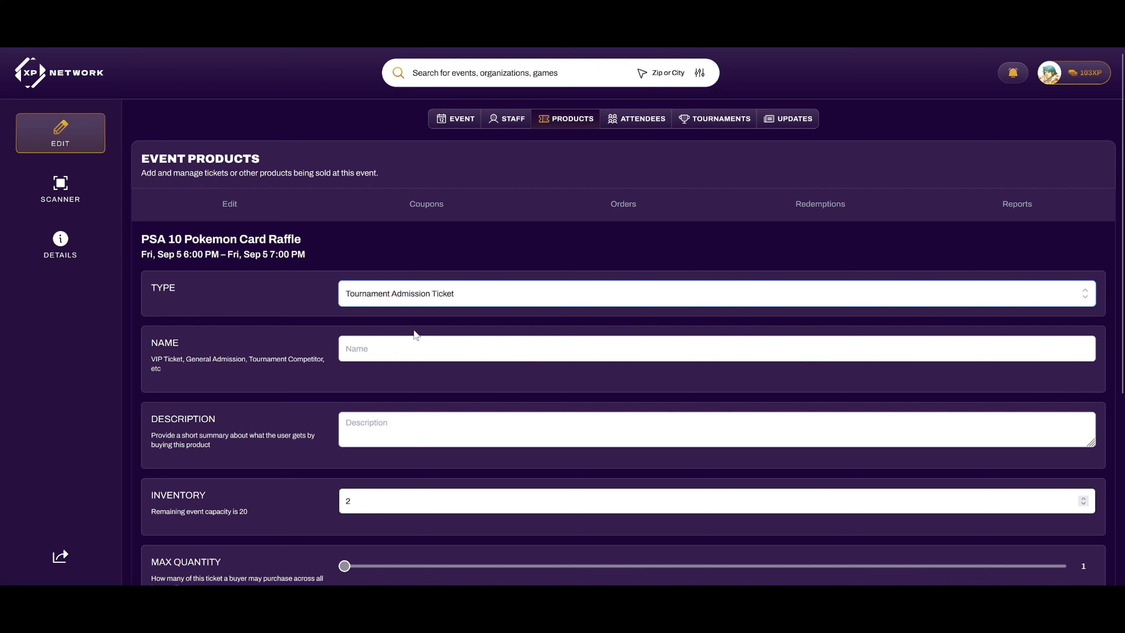
left_click(704, 119)
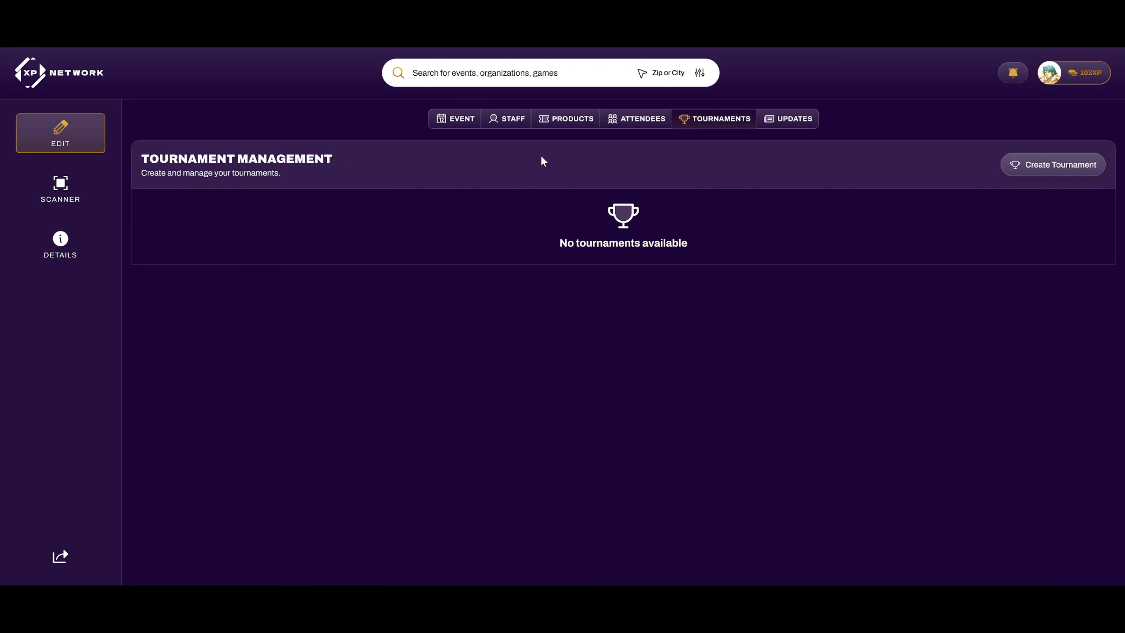
left_click(566, 121)
Step: Set the new product's type to Tournament Admission Ticket and examine its quantity, pricing and grants settings
left_click(504, 290)
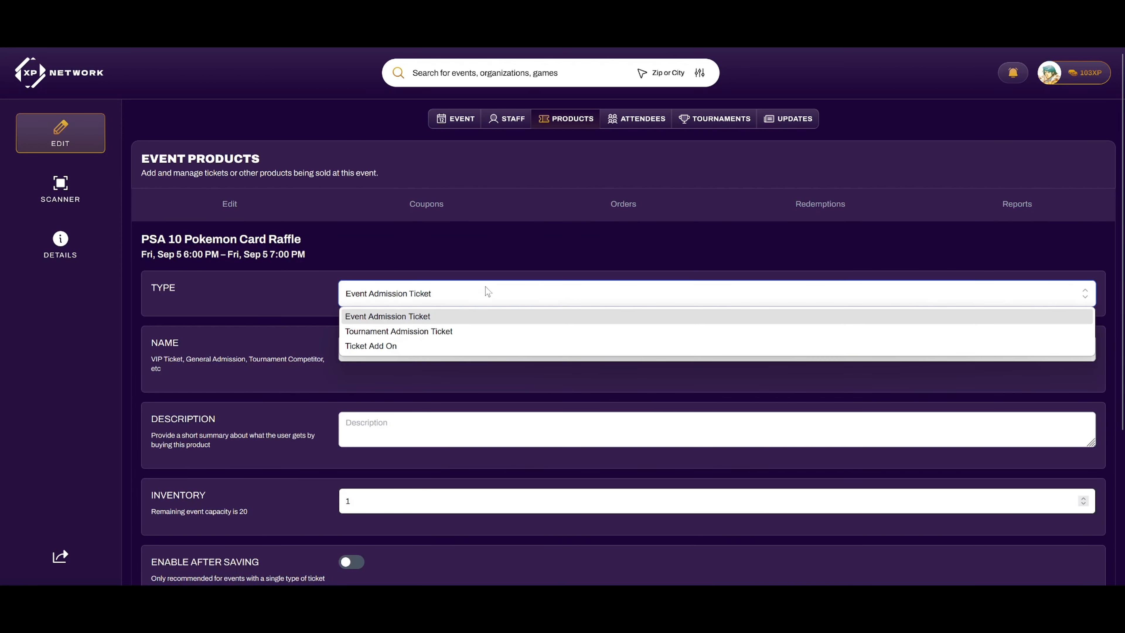
left_click(425, 329)
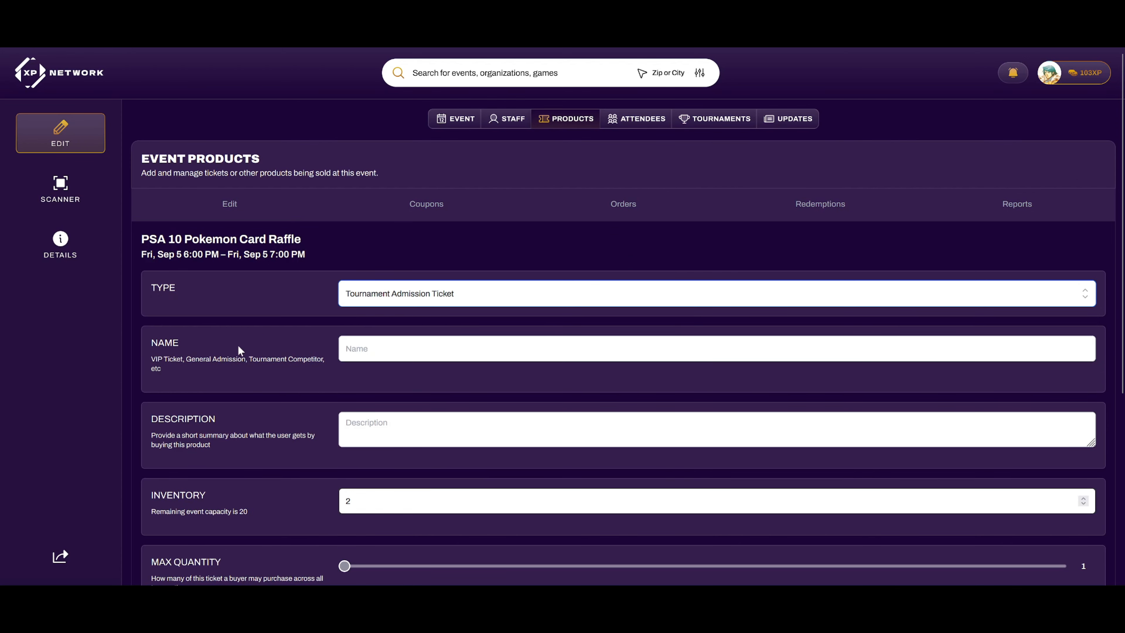
scroll(240, 354, "down", 5)
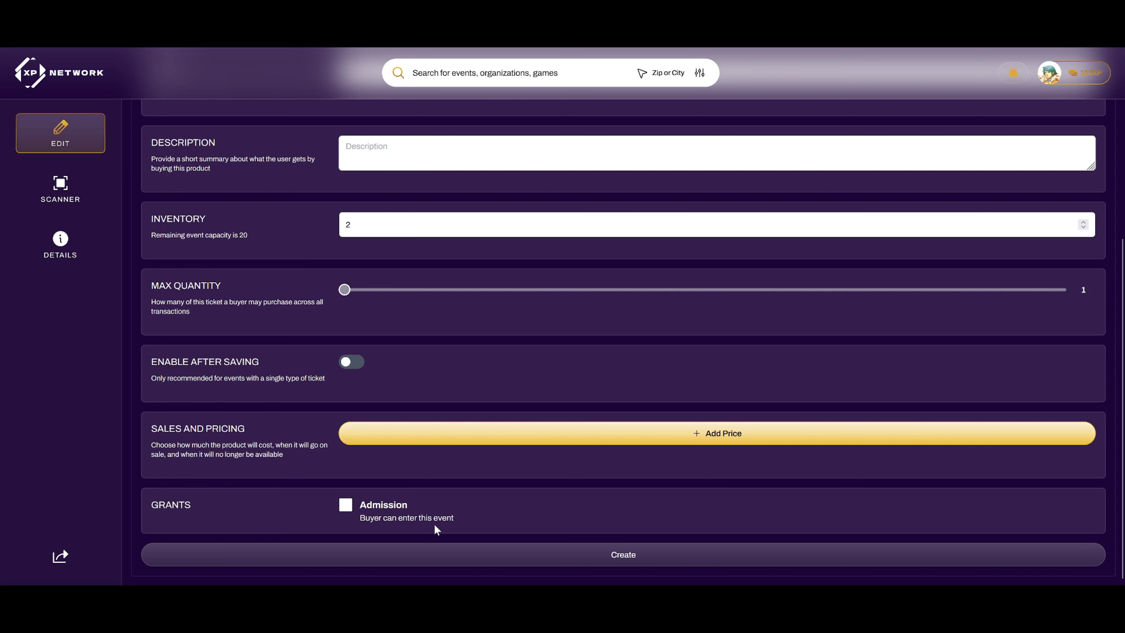
Step: Try Ticket Add On as the product type and set it back to Event Admission Ticket
scroll(434, 527, "up", 6)
left_click(432, 293)
left_click(399, 349)
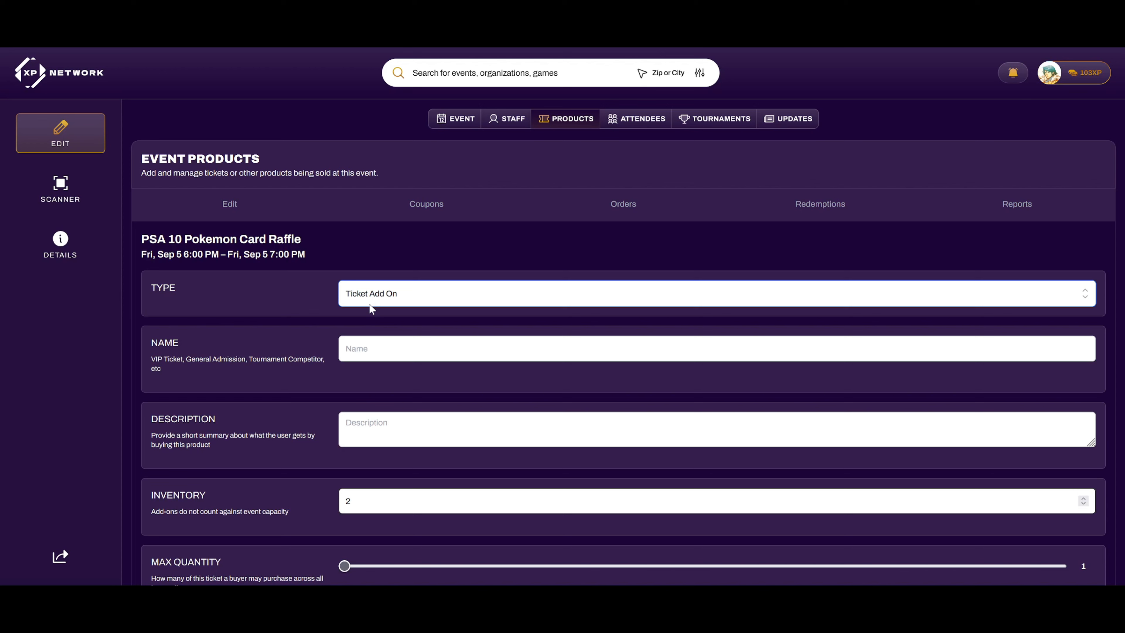
left_click(371, 299)
left_click(366, 314)
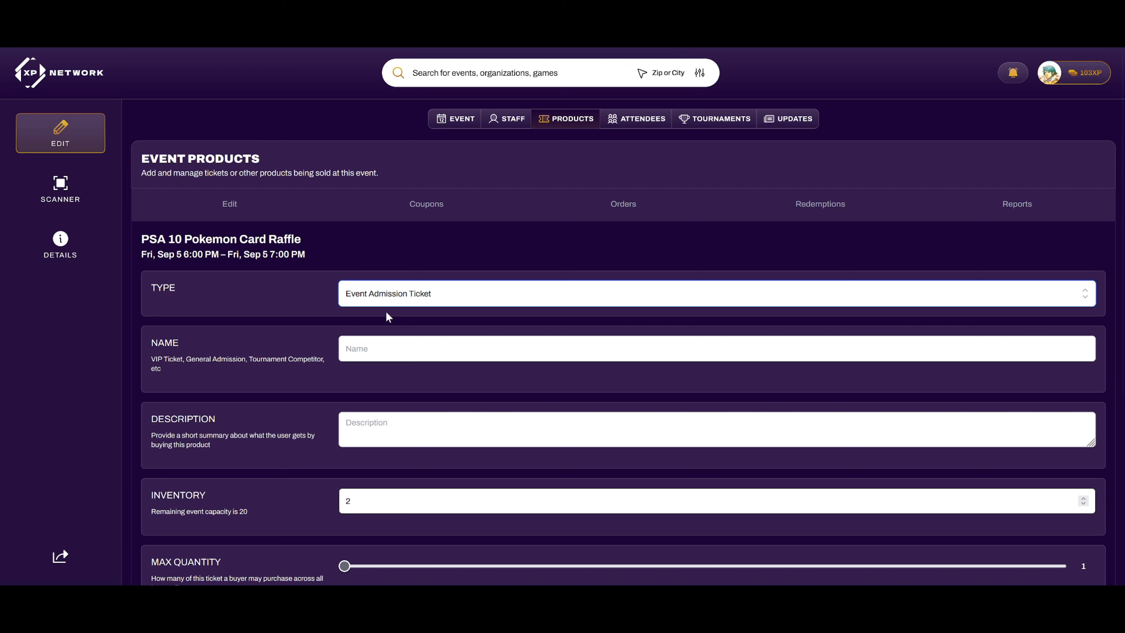
Step: Name the product "Raffle Ticket" and describe it as "PSA Charmander Raffle Ticket"
left_click(415, 345)
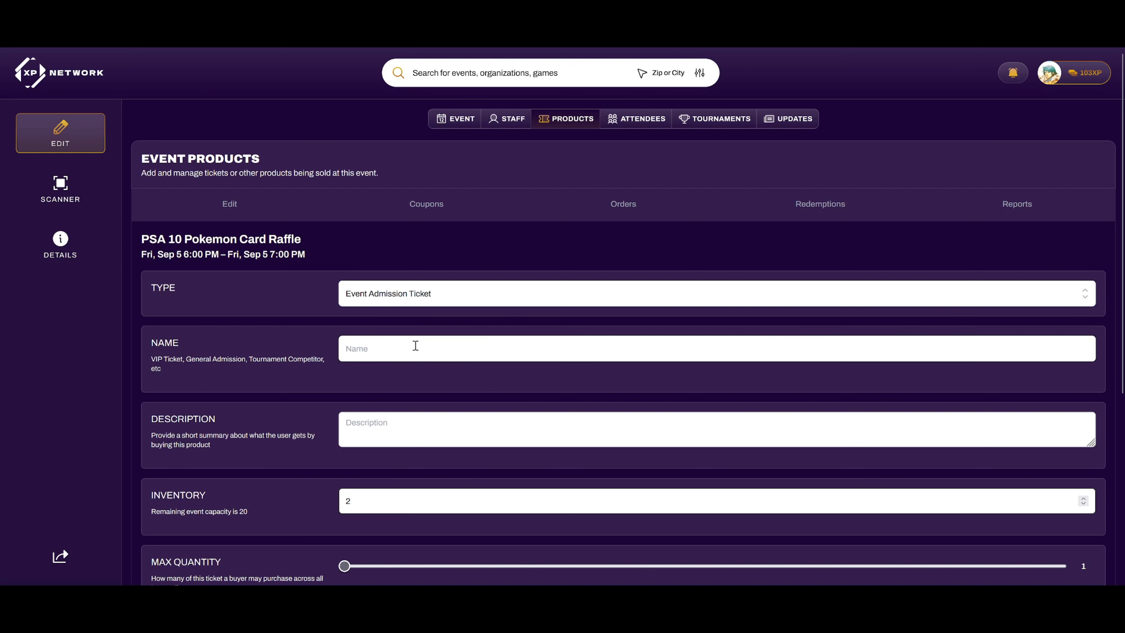
type("Raffle Ticket")
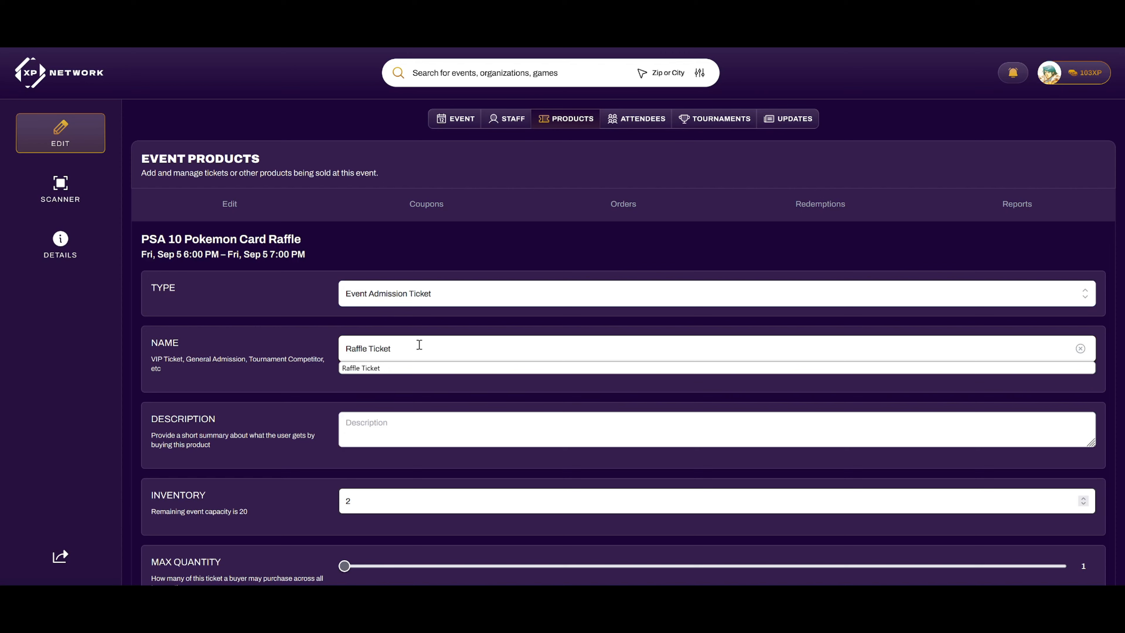
left_click(425, 418)
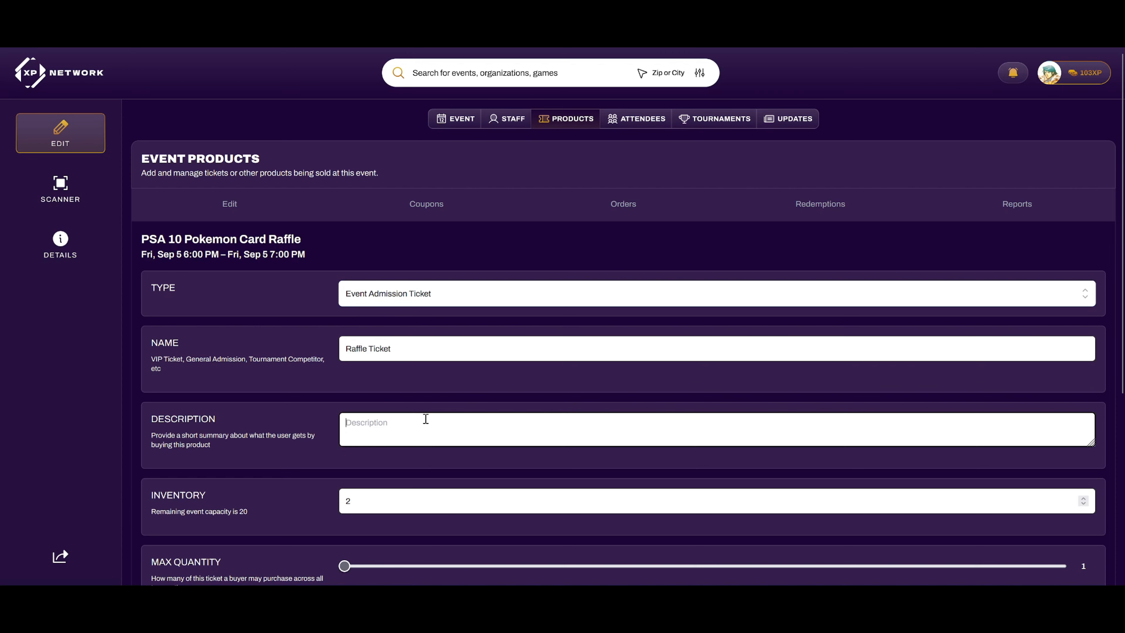
type("PSA Charmander Raffle Ticket")
Step: Set the product's inventory to 20 tickets
scroll(403, 394, "down", 1)
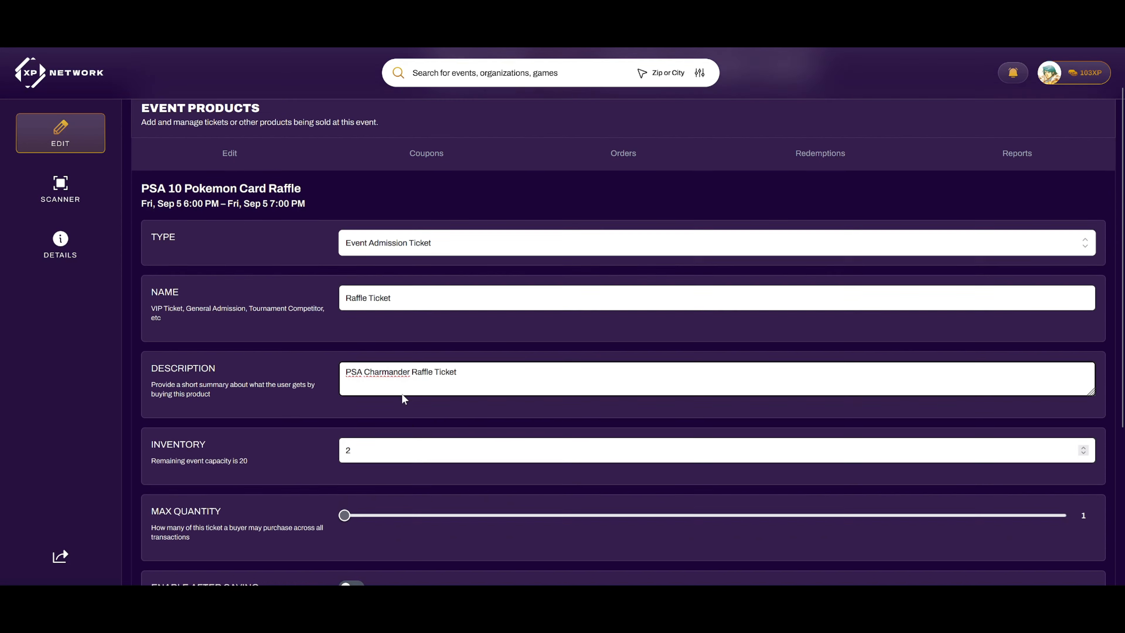
scroll(404, 395, "down", 2)
left_click(374, 373)
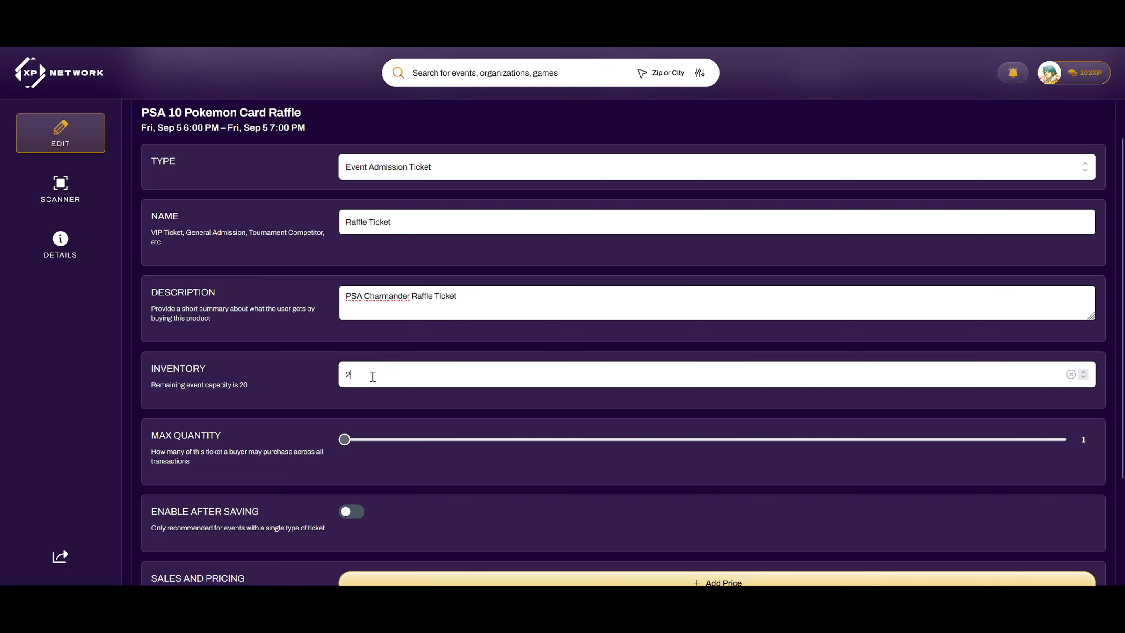
left_click_drag(381, 376, 334, 373)
type("20")
key("shift+Tab")
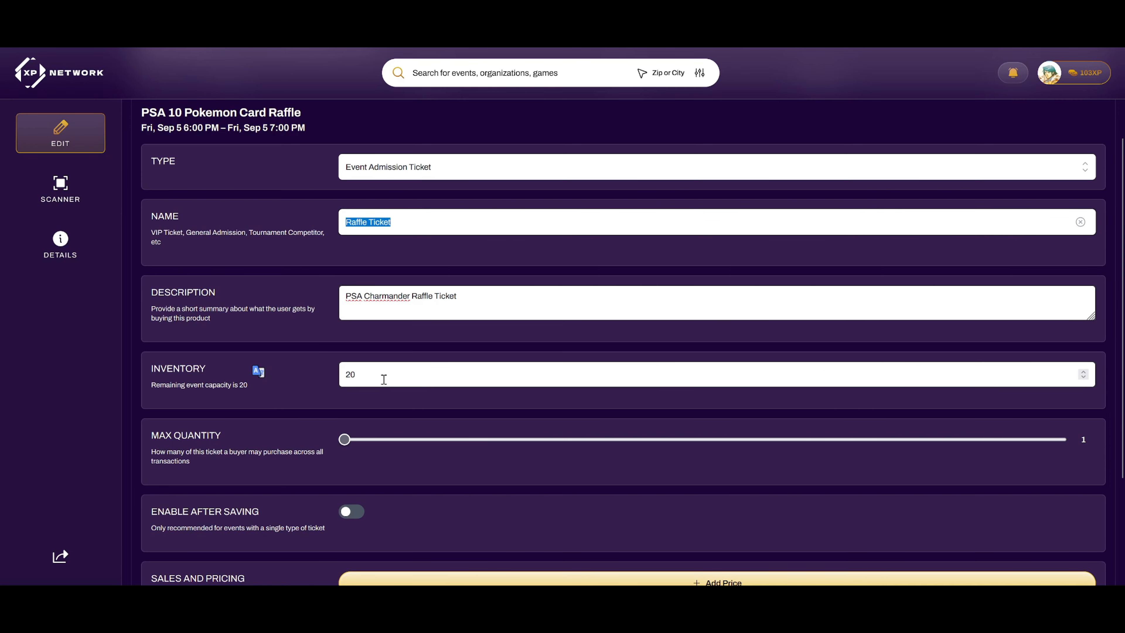
left_click(372, 380)
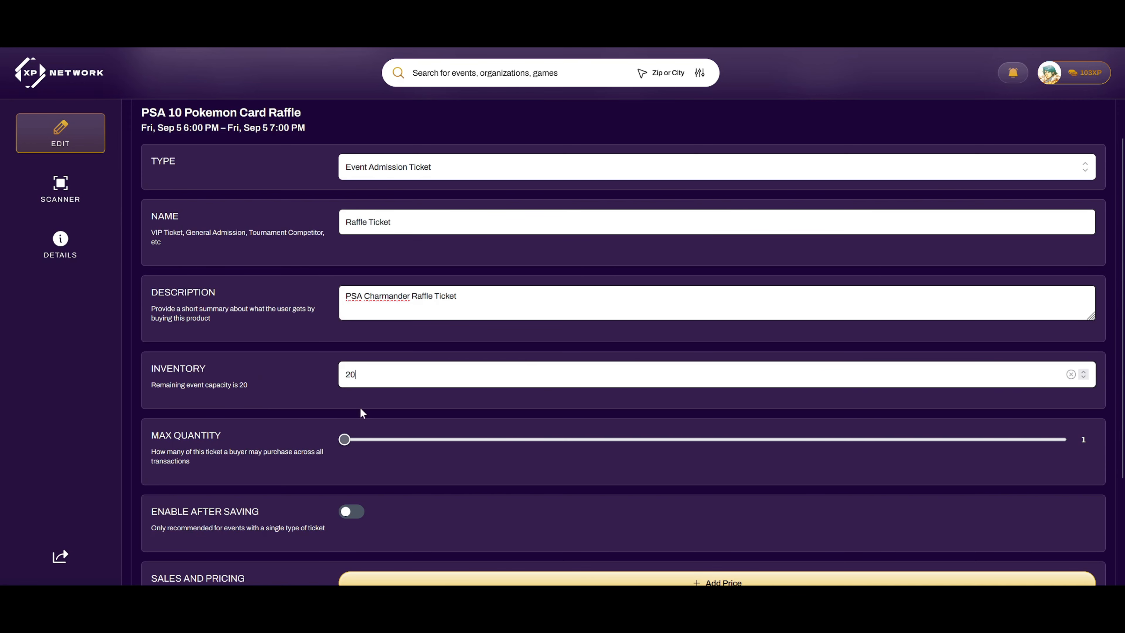
Step: Try higher maximum quantities such as 6 and 5 tickets per buyer and return the limit to 1
left_click_drag(346, 439, 375, 441)
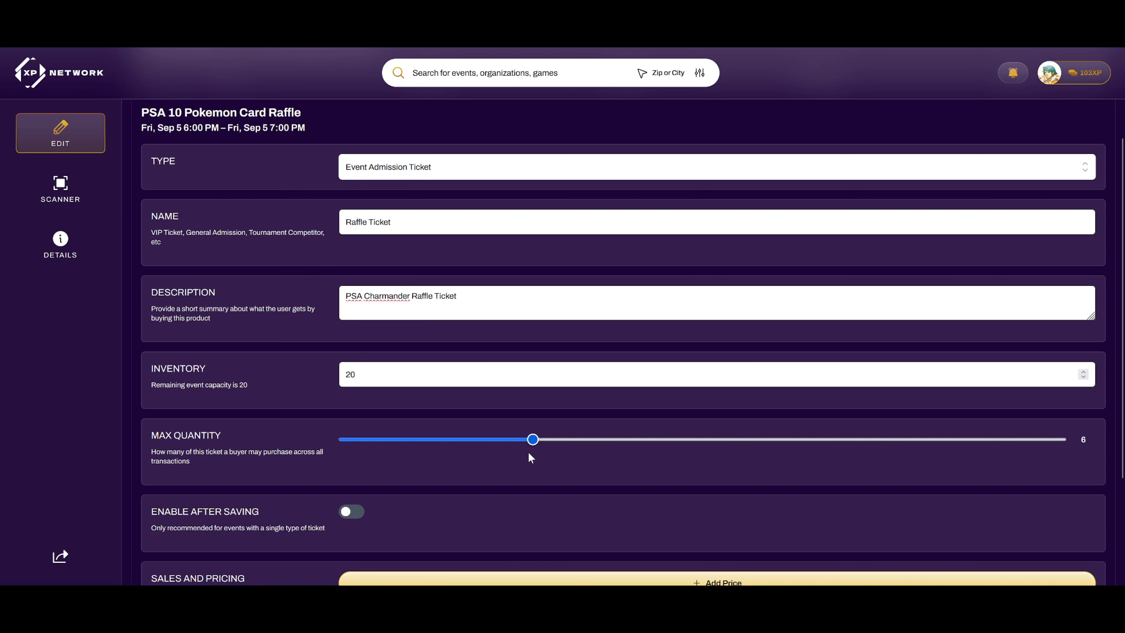
left_click_drag(569, 454, 408, 454)
left_click_drag(409, 459, 448, 467)
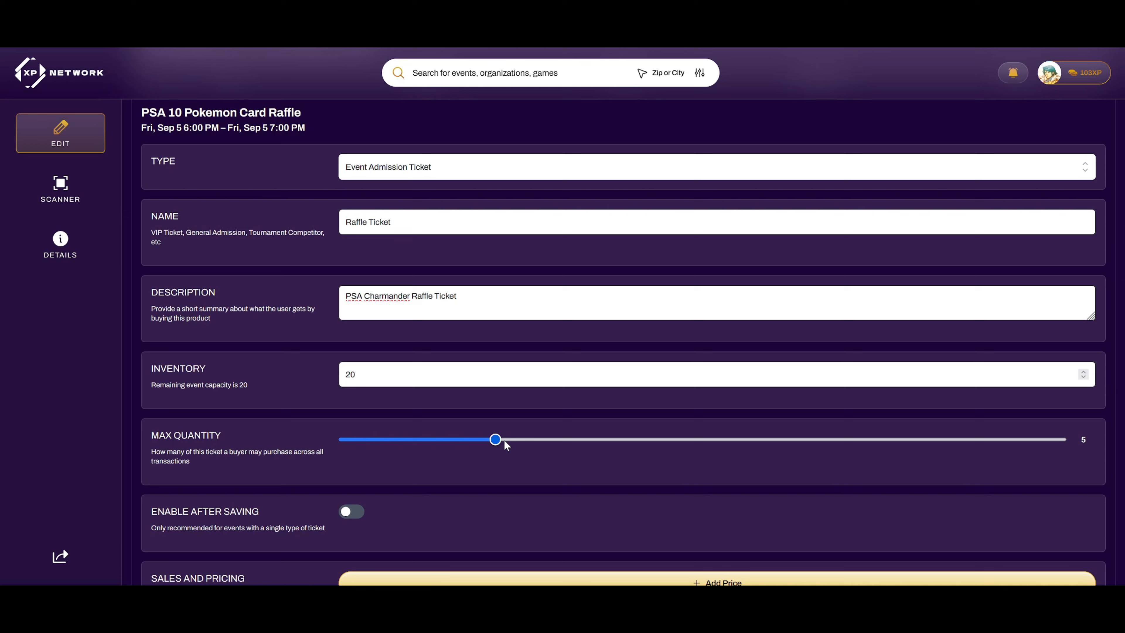
left_click_drag(504, 439, 348, 423)
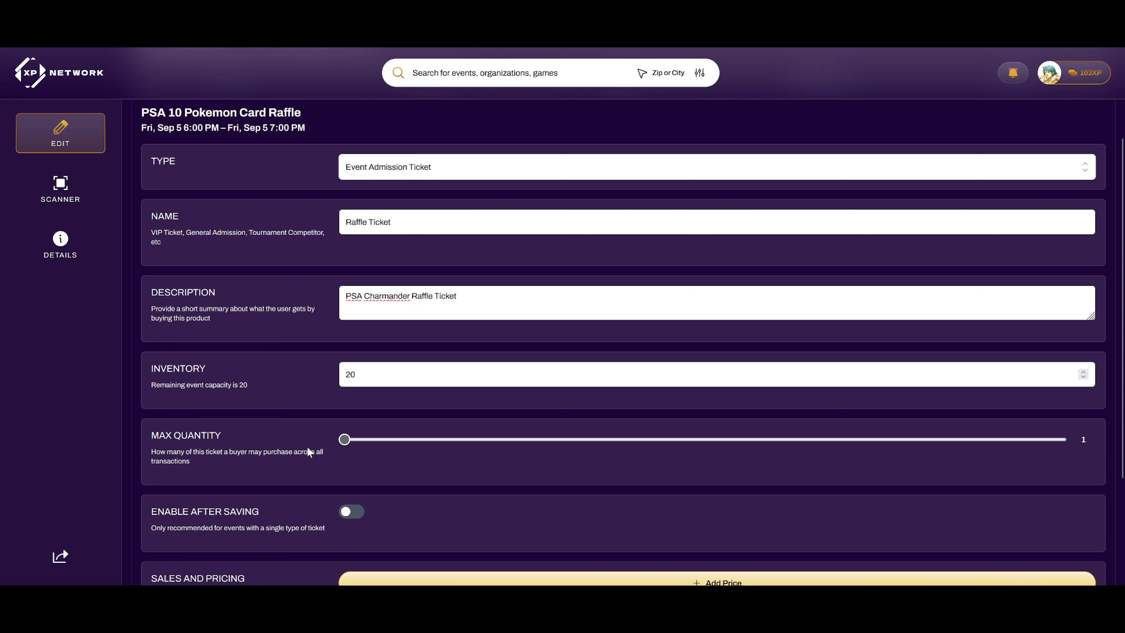
Step: Turn on enabling the product after saving and add a price to its sales and pricing settings
scroll(300, 439, "down", 3)
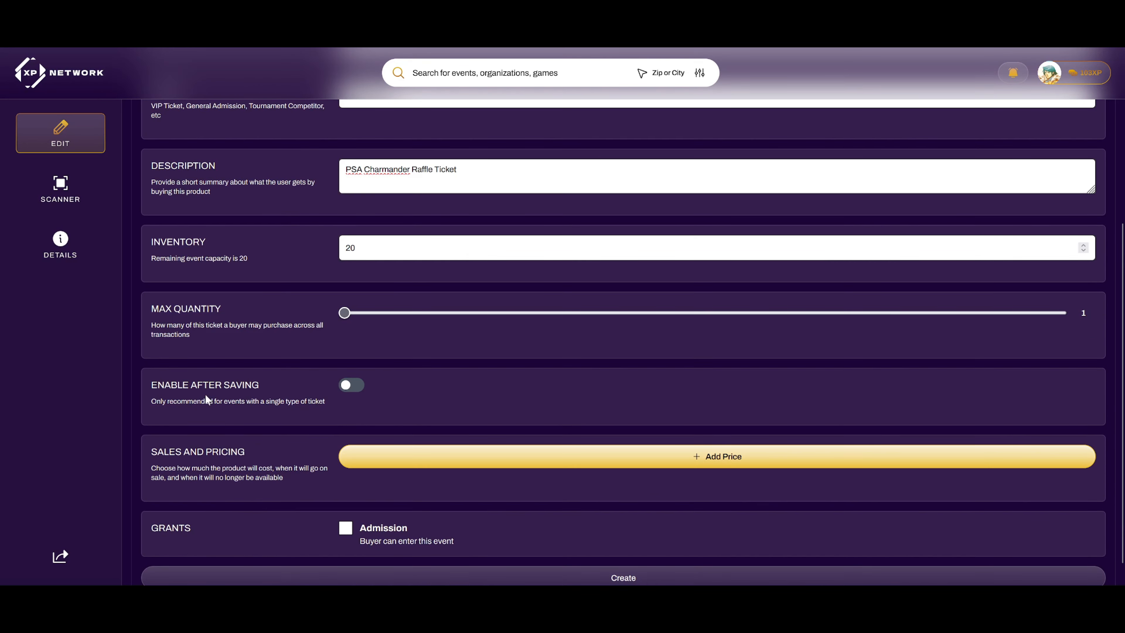
left_click(352, 384)
scroll(384, 397, "down", 1)
left_click(390, 446)
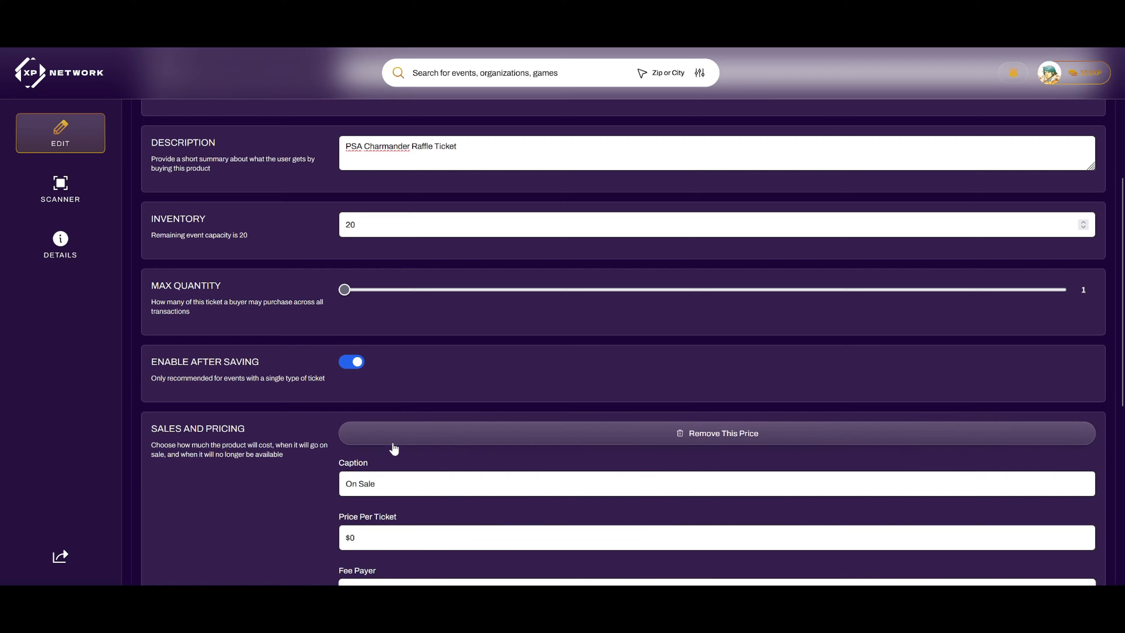
Step: Try a $10 price per ticket and restore it to $0
scroll(385, 438, "down", 3)
scroll(380, 433, "down", 2)
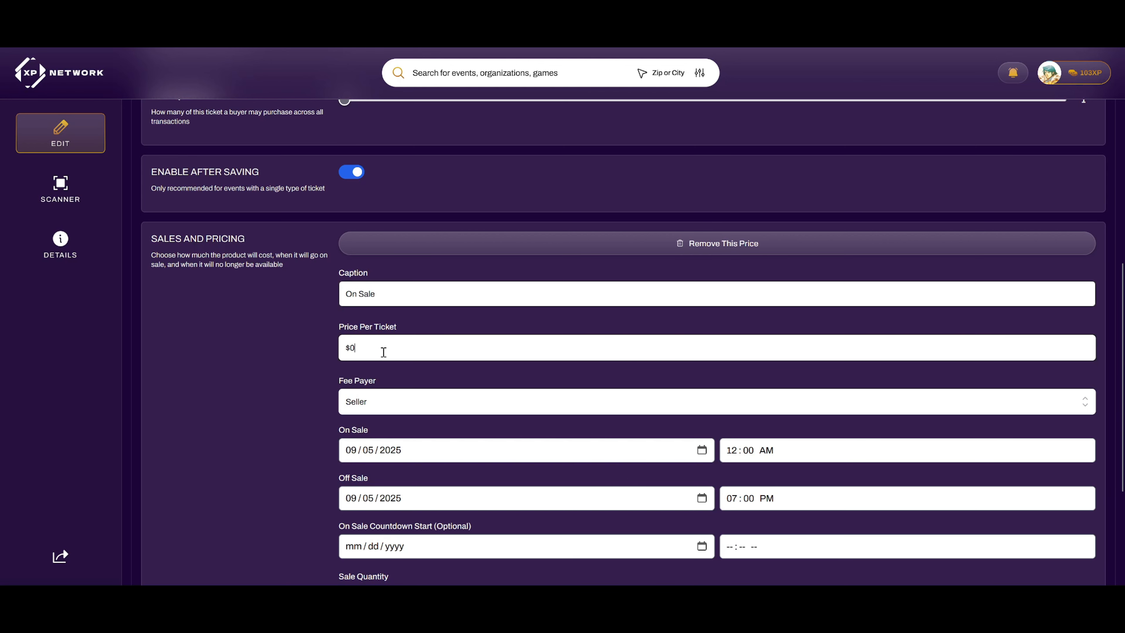
type("10")
key("BackSpace")
key("BackSpace")
left_click(316, 382)
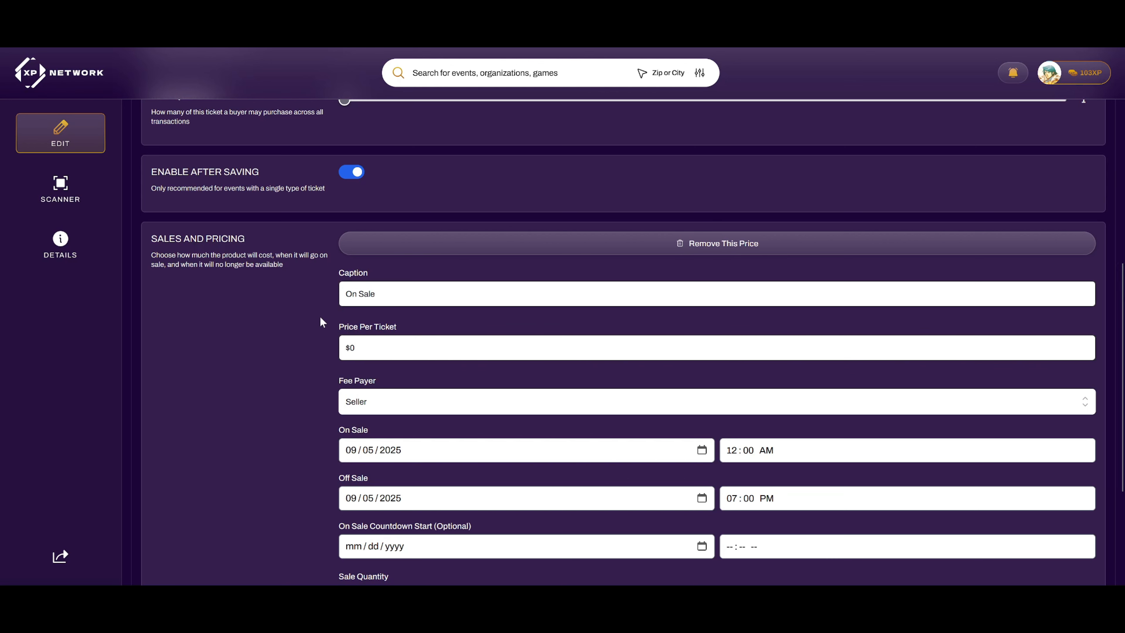
Step: Try Buyer as the fee payer and set it back to Seller
left_click(371, 402)
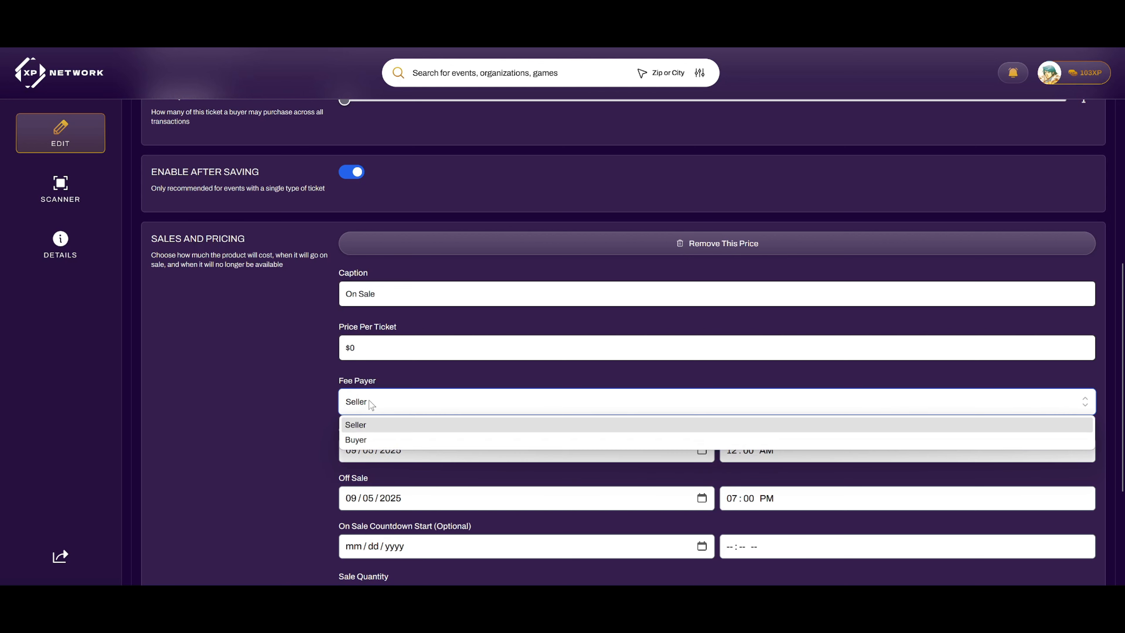
left_click(387, 440)
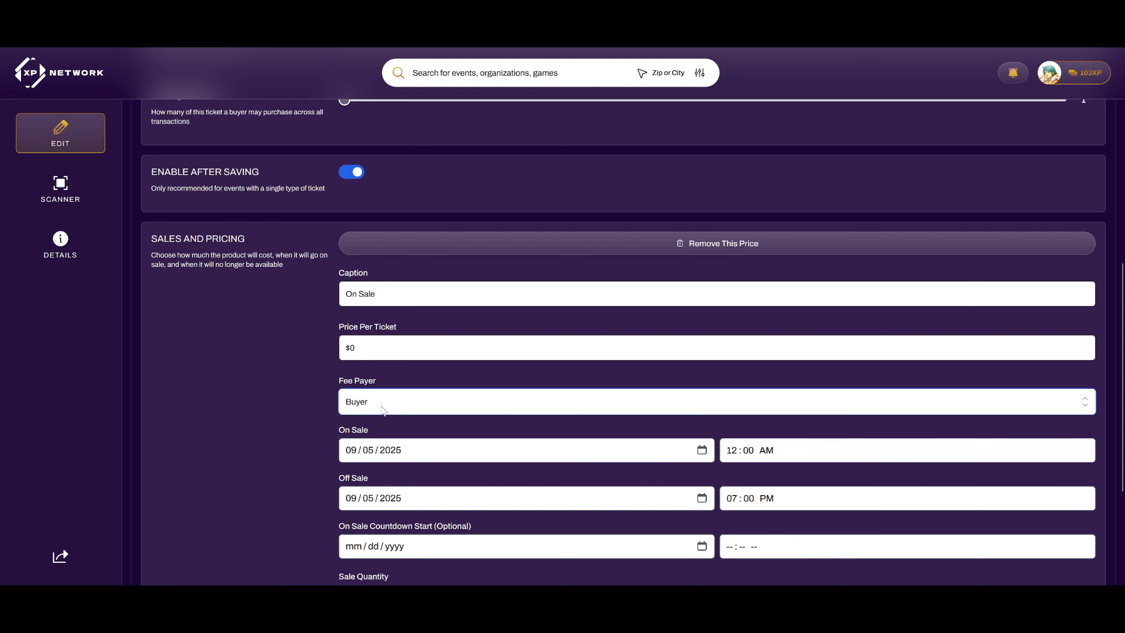
left_click(380, 412)
left_click(382, 425)
Step: Review the sale dates and quantity, then try adding a second price and remove it again
scroll(385, 340, "down", 3)
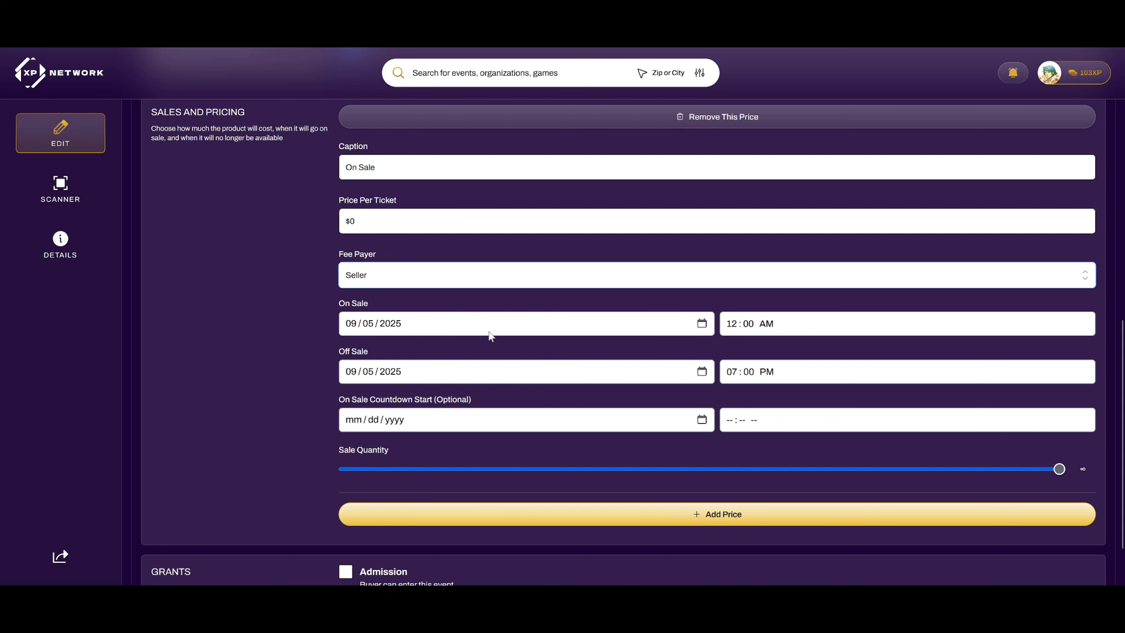
scroll(322, 347, "down", 1)
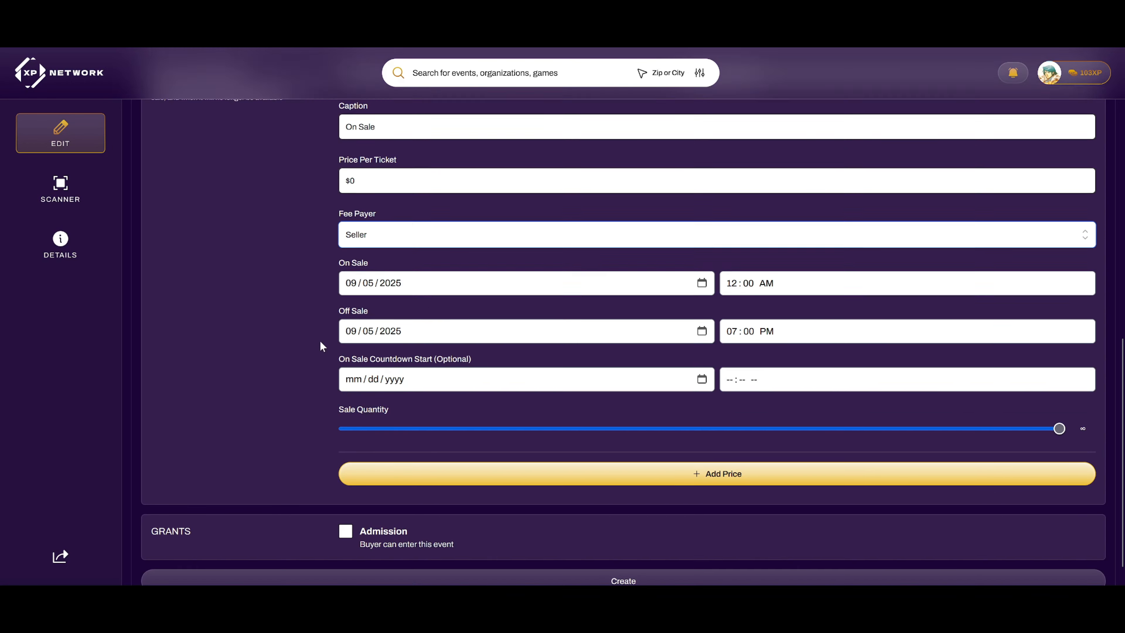
scroll(322, 347, "down", 1)
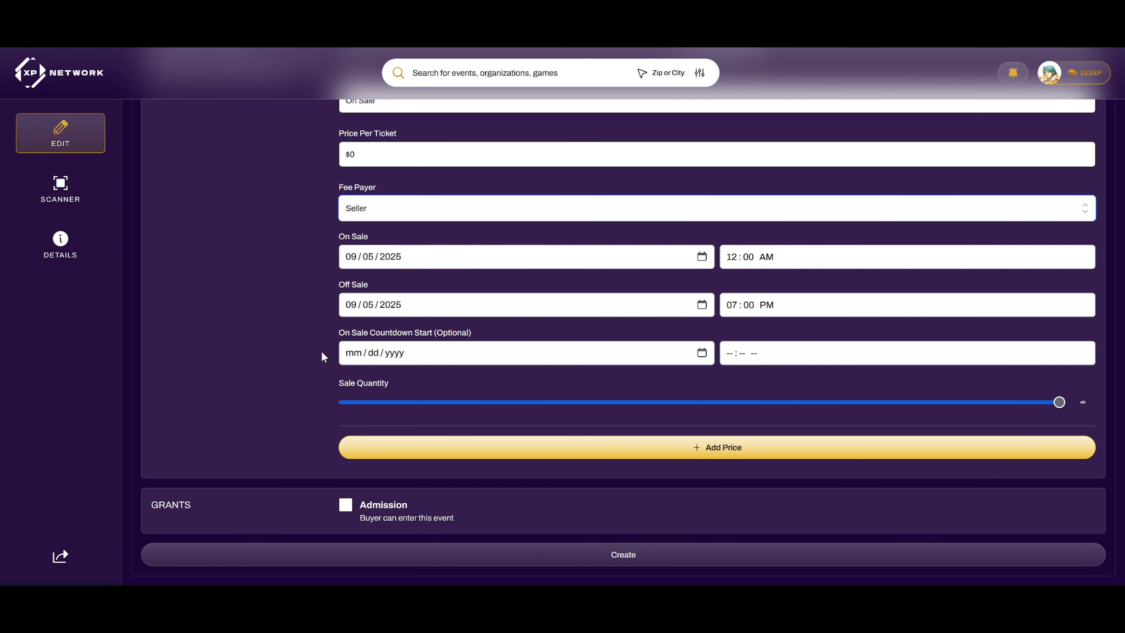
left_click(399, 452)
scroll(461, 388, "down", 3)
scroll(414, 427, "up", 3)
left_click(607, 262)
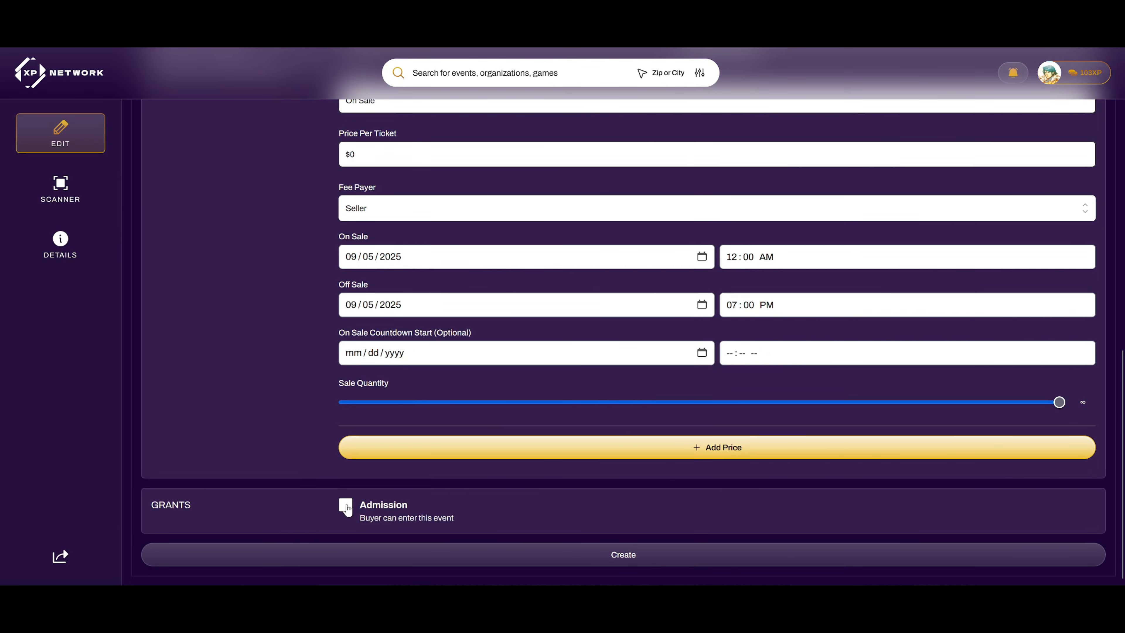
Step: Create the product with the Admission grant and check its availability on the event's details page
left_click(346, 506)
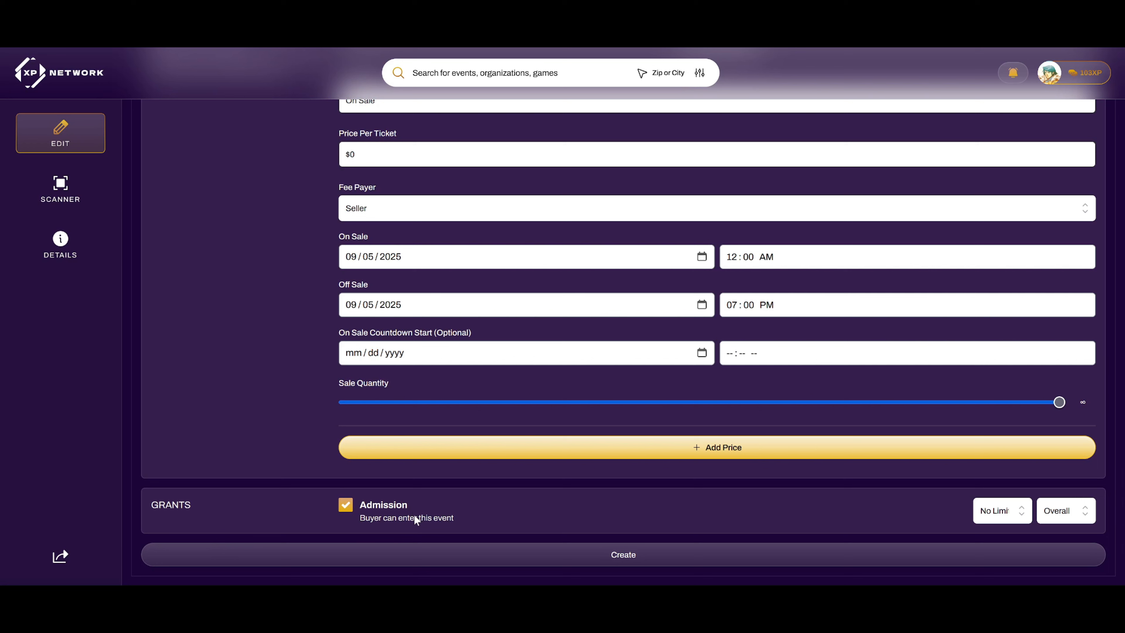
left_click(591, 557)
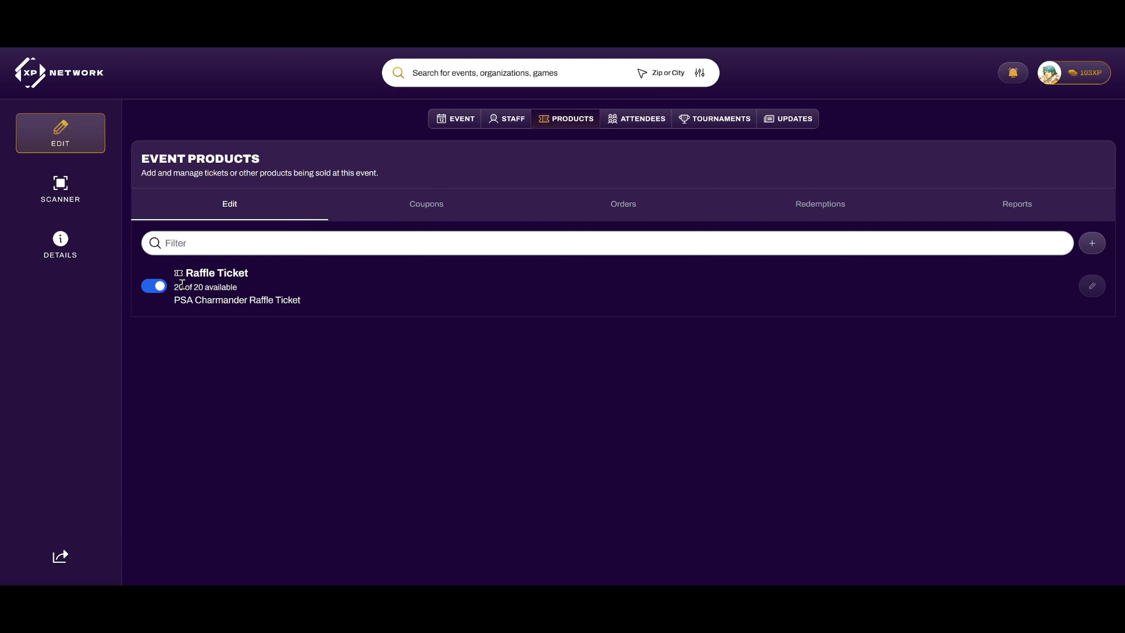
left_click(68, 251)
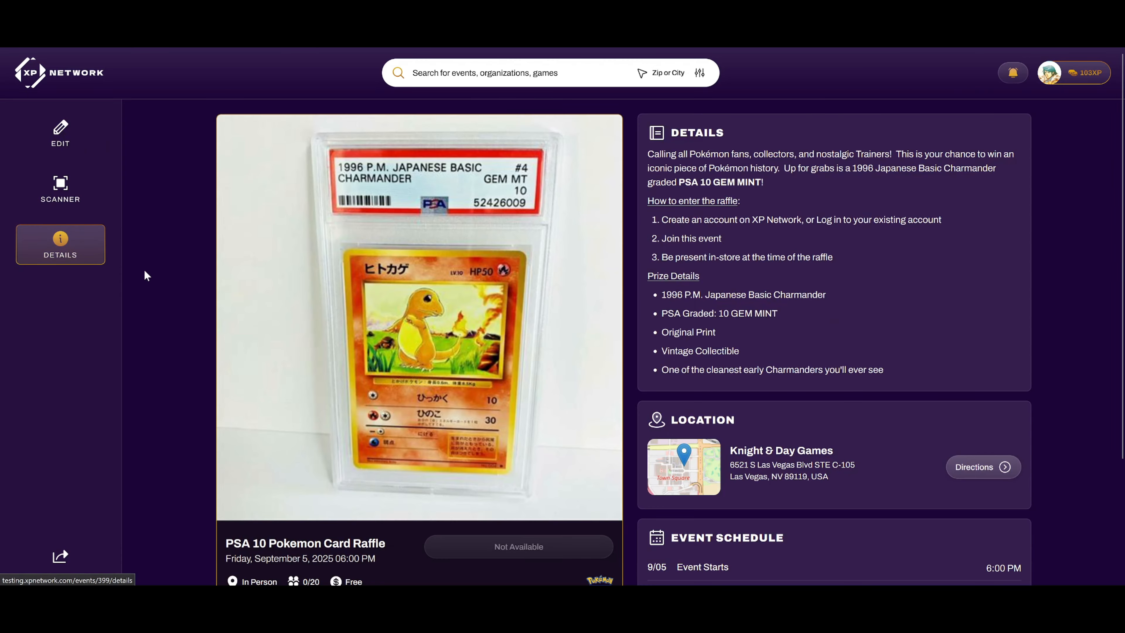
scroll(523, 465, "down", 3)
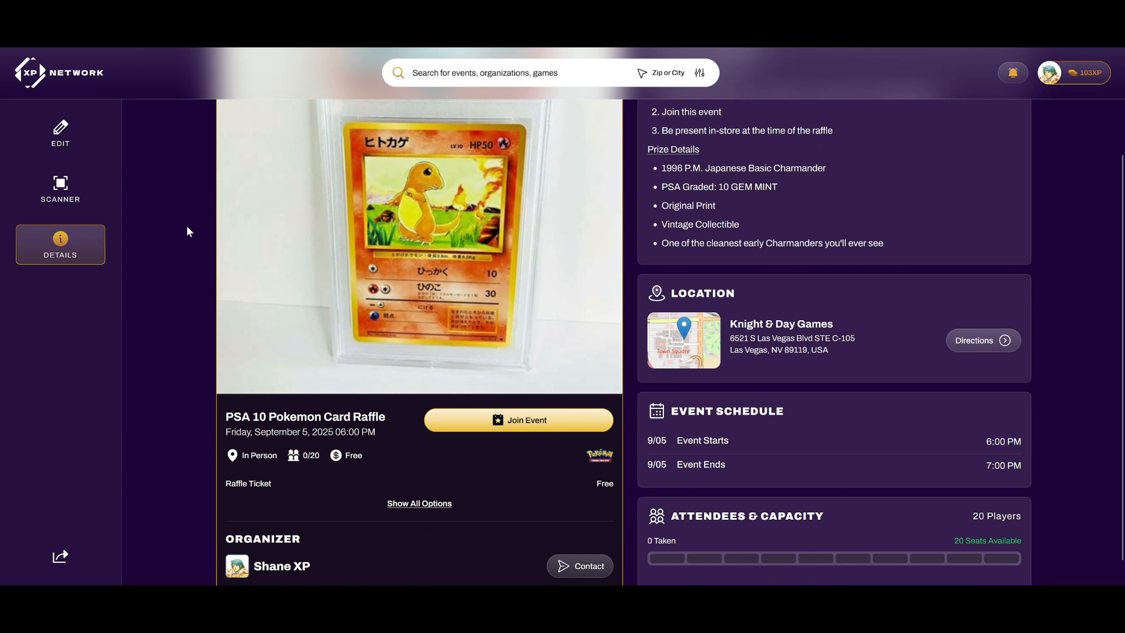
Step: Disable the Raffle Ticket product and check the event's details page
left_click(78, 141)
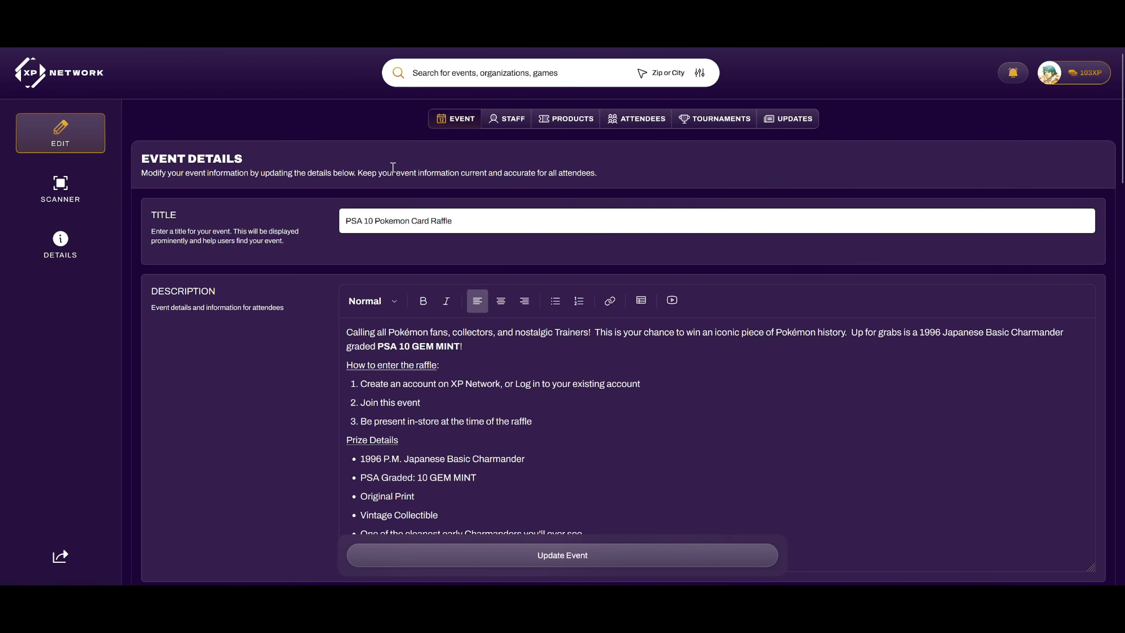
left_click(554, 118)
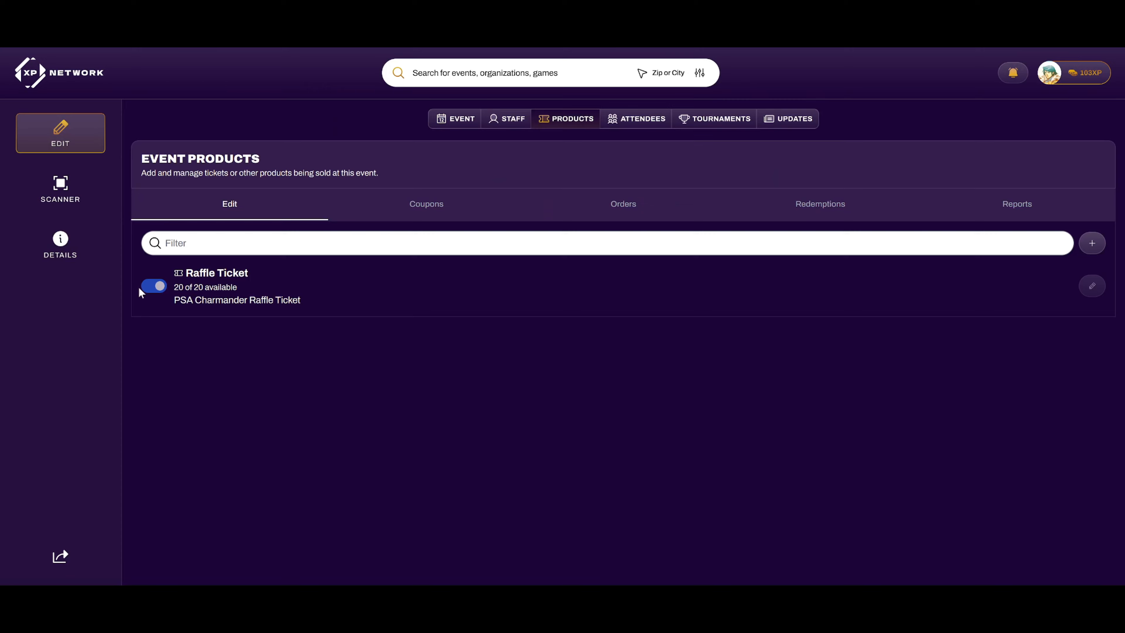
left_click(70, 249)
scroll(372, 399, "down", 3)
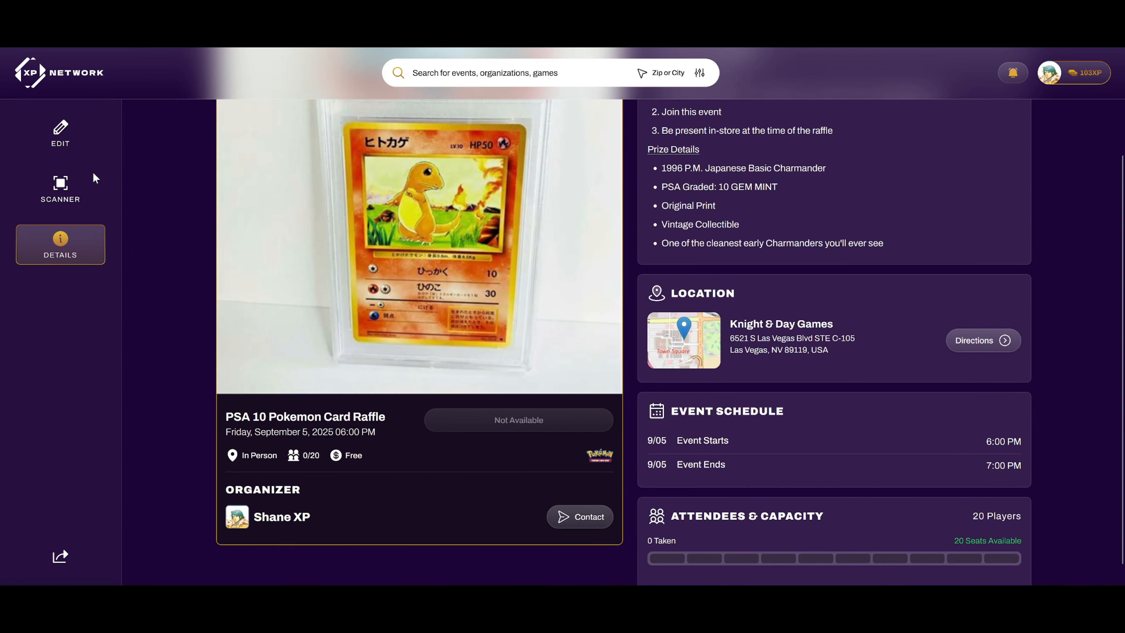
Step: Re-enable the Raffle Ticket product and check the event's details page again
left_click(60, 133)
left_click(563, 125)
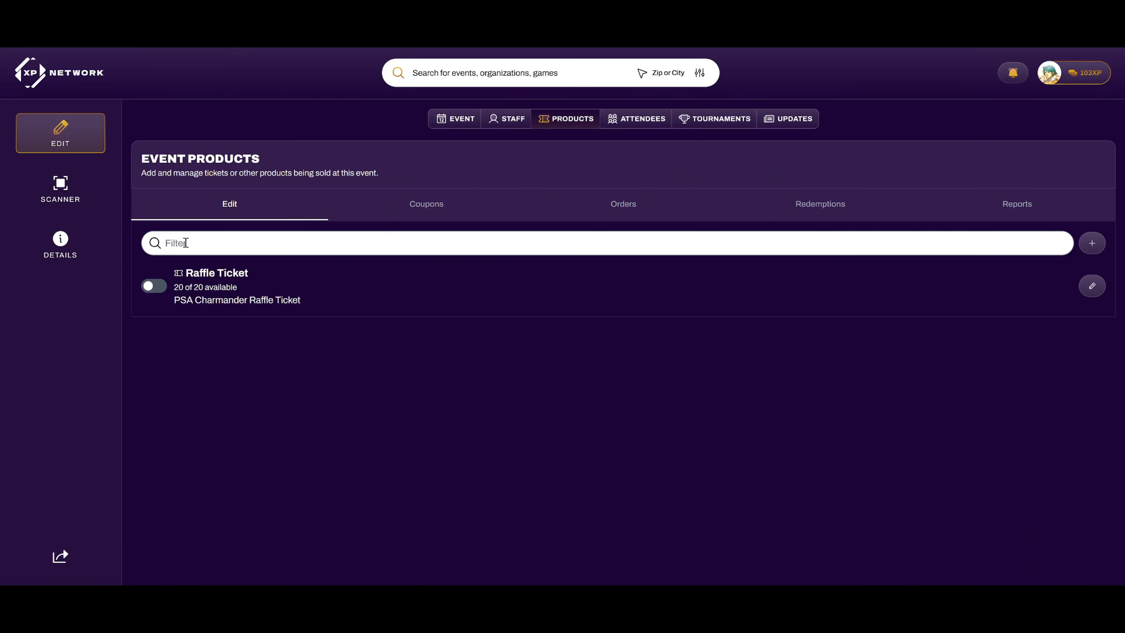
left_click(61, 244)
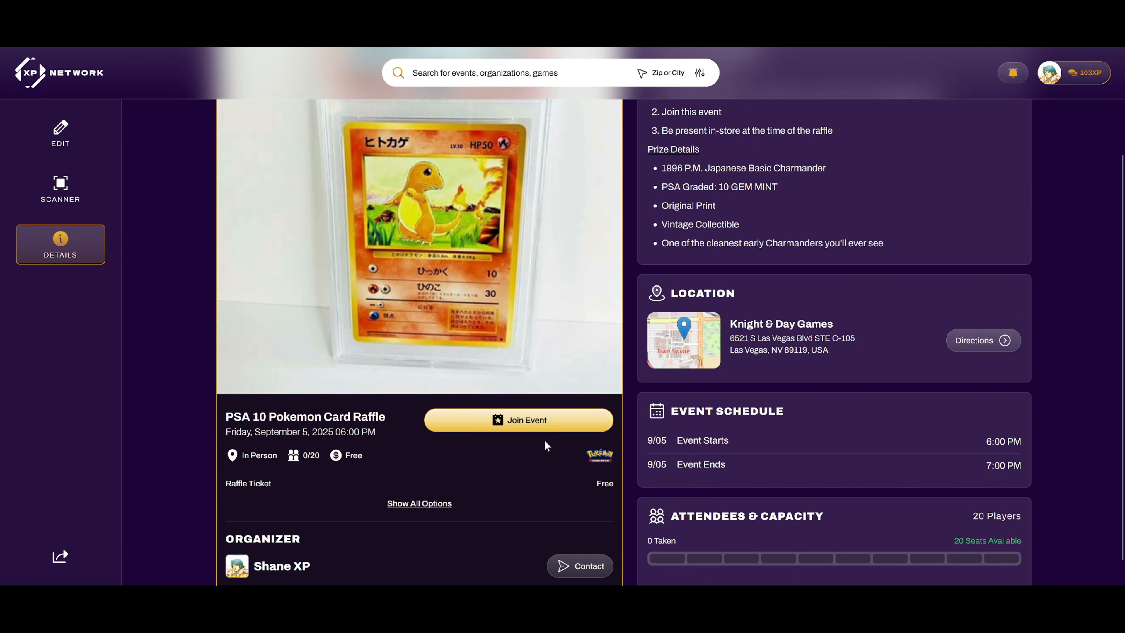
scroll(531, 441, "up", 3)
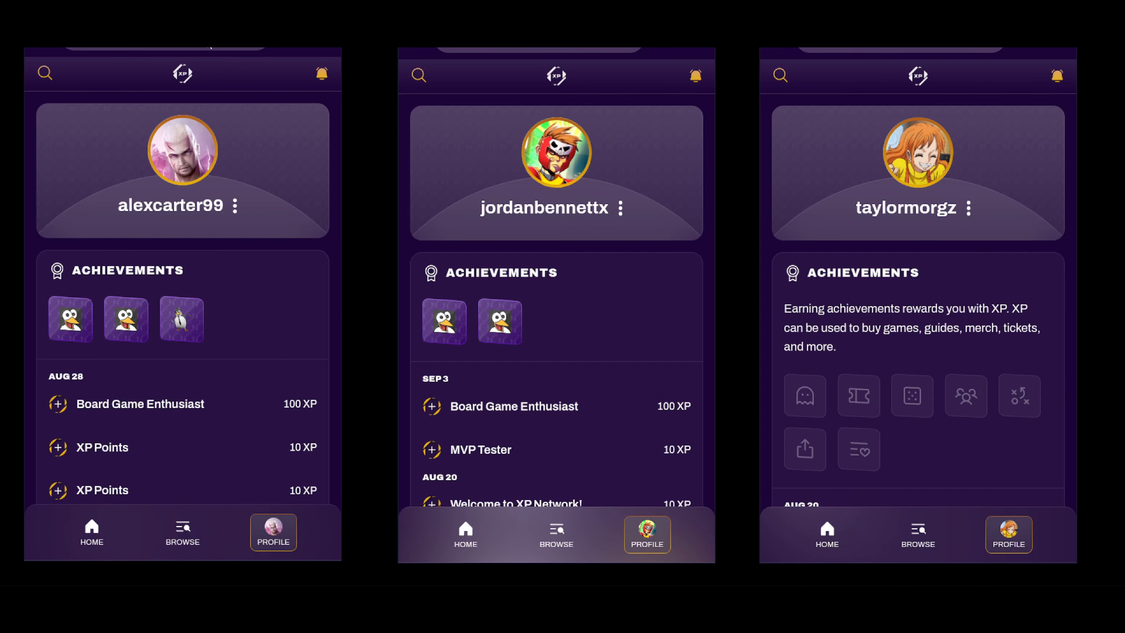
Step: Register the first attendee for the PSA 10 Pokemon Card Raffle with a Raffle Ticket and the rules acknowledgement
key("F5")
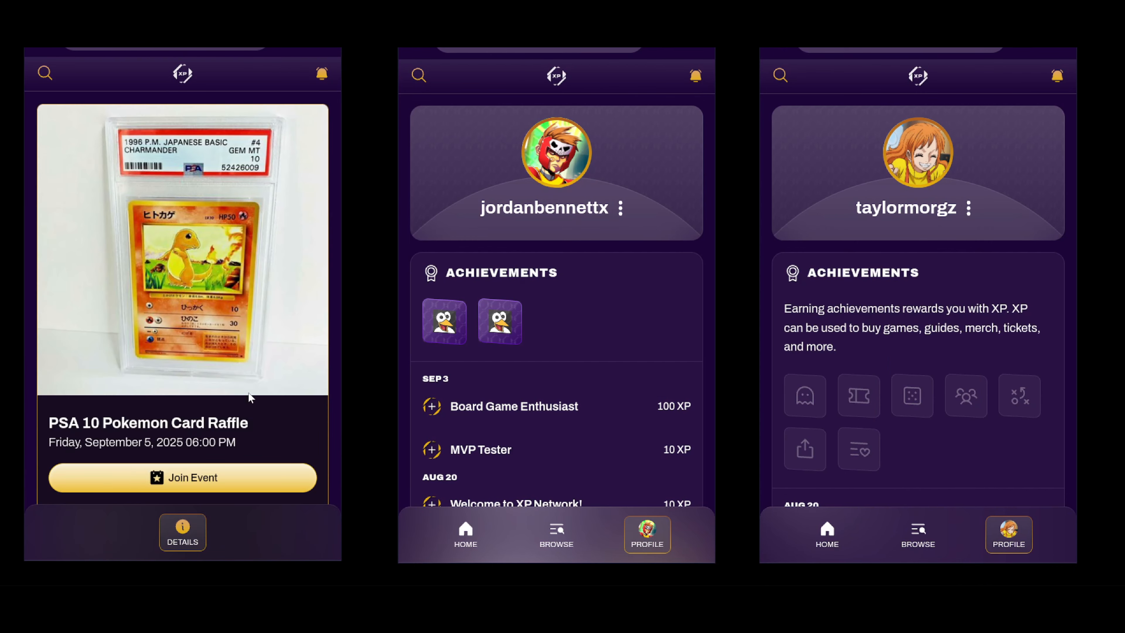
left_click_drag(258, 403, 257, 307)
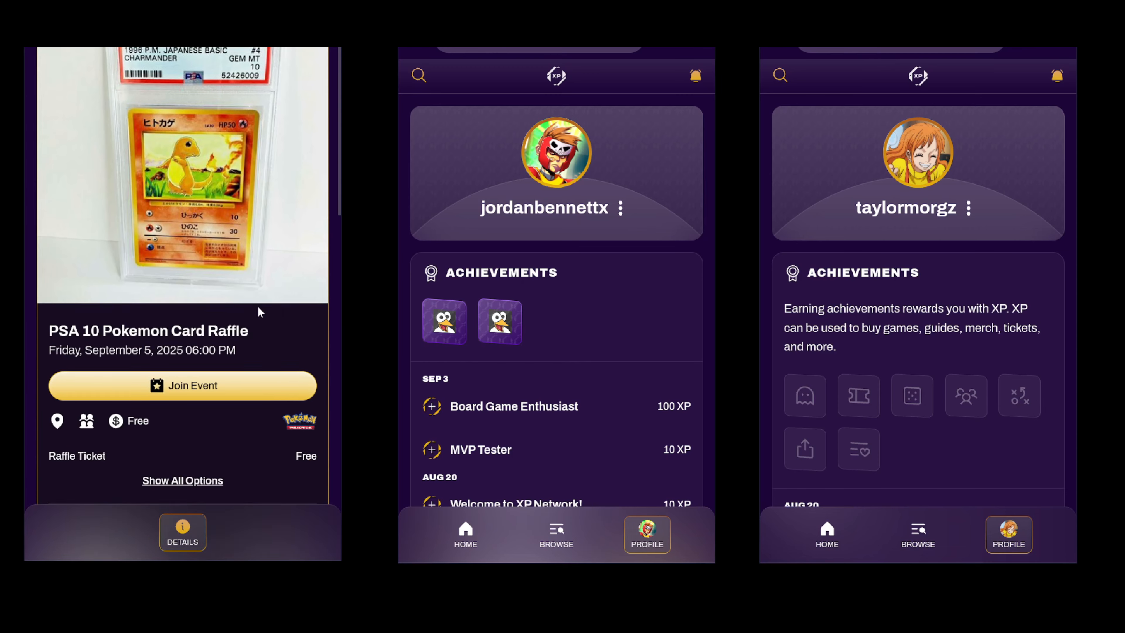
left_click(231, 390)
left_click(298, 284)
left_click(296, 359)
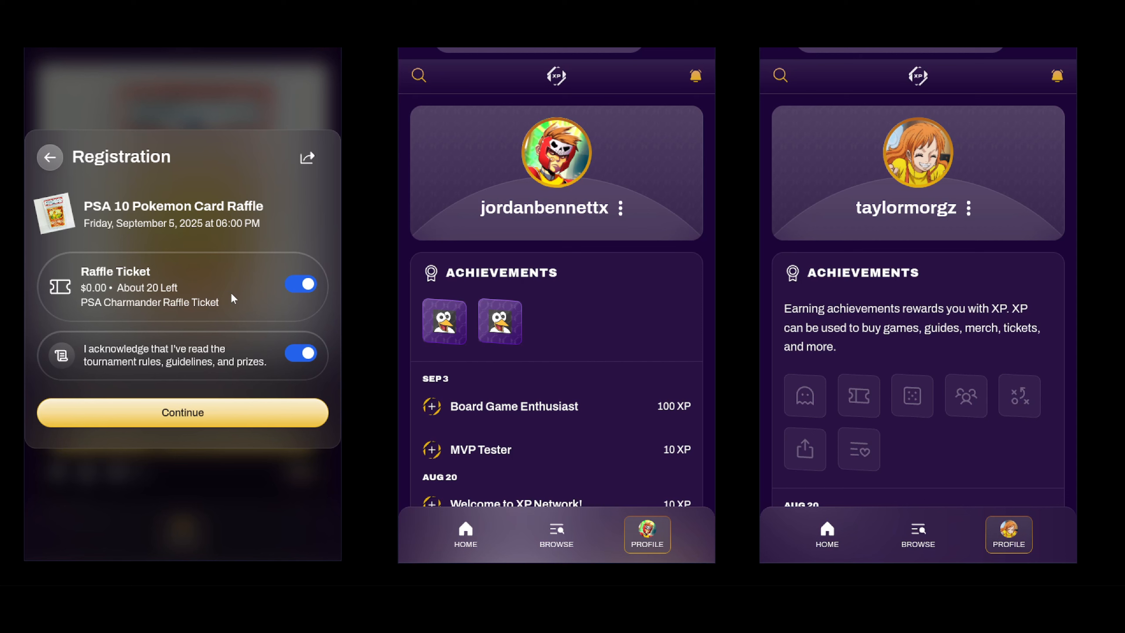
left_click(235, 415)
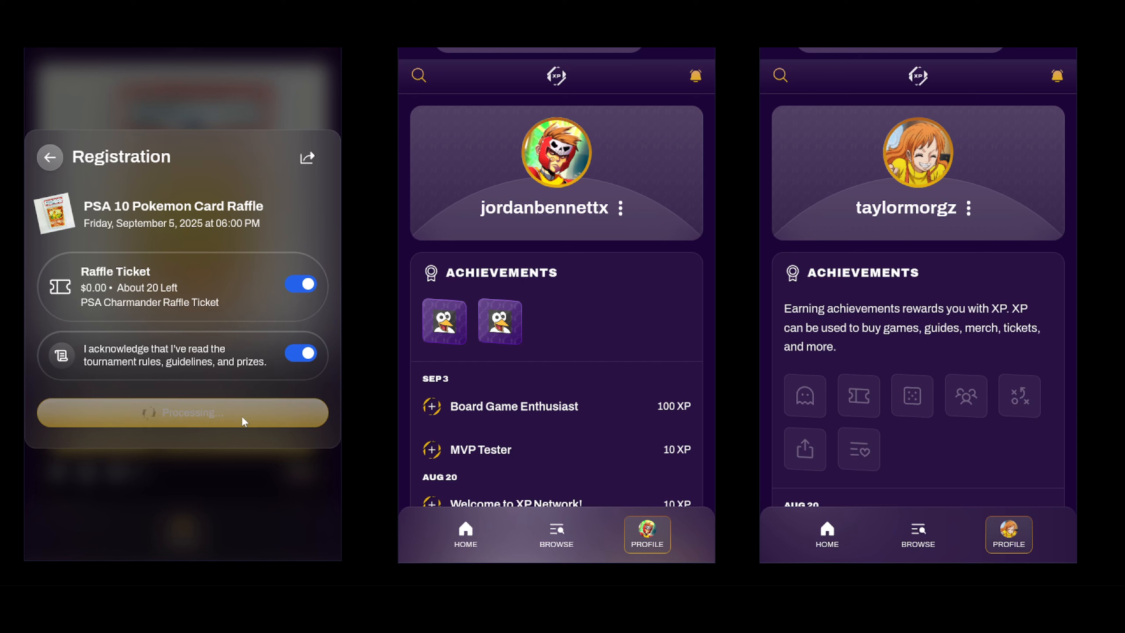
Step: View the first attendee's QR code ticket, finish the order confirmation and check the event's details page on the organizer's account
left_click(282, 535)
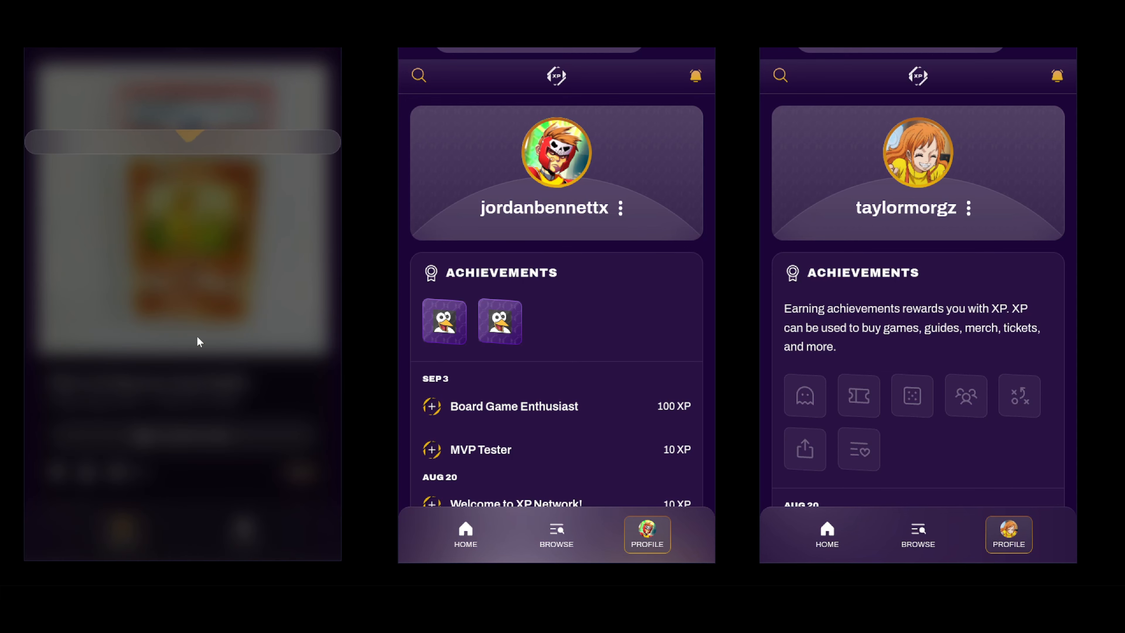
scroll(240, 367, "down", 3)
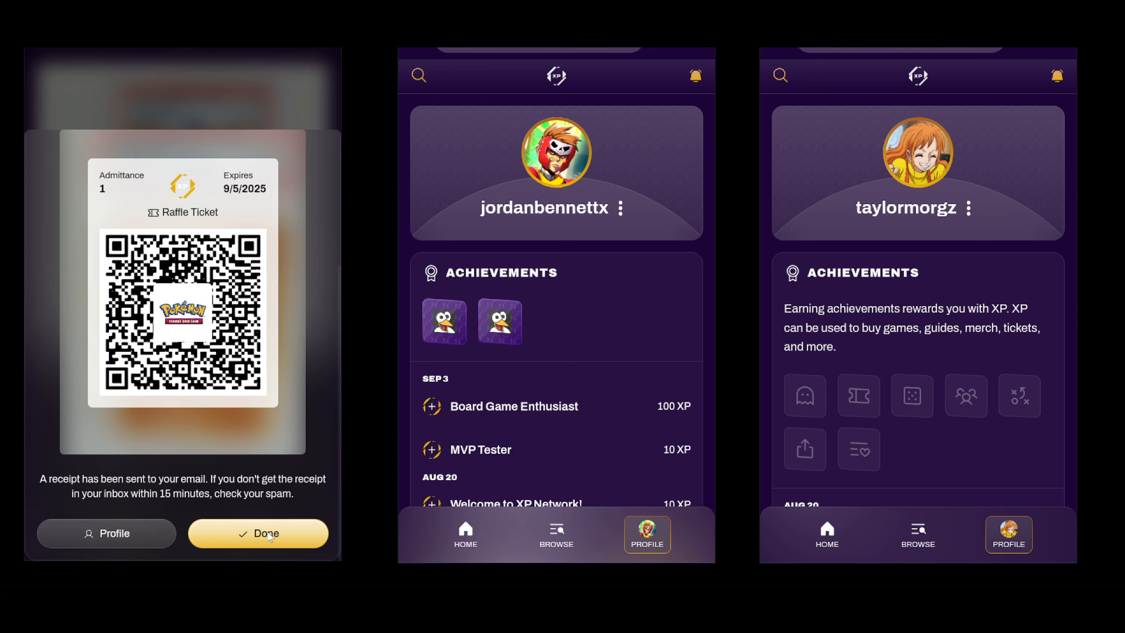
left_click(269, 533)
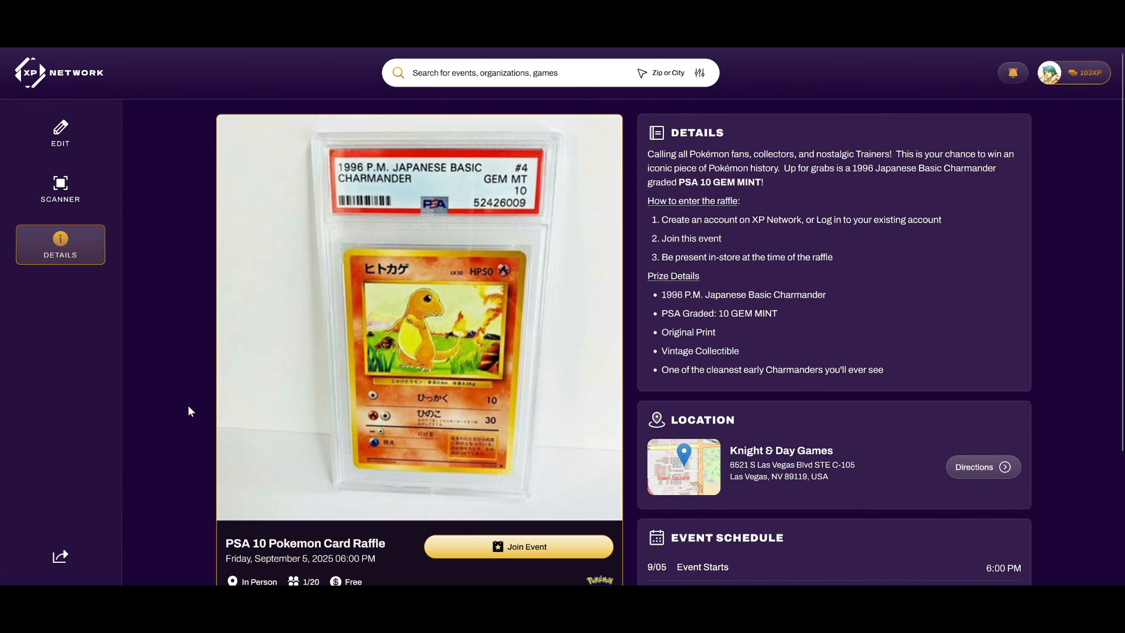
scroll(191, 414, "down", 3)
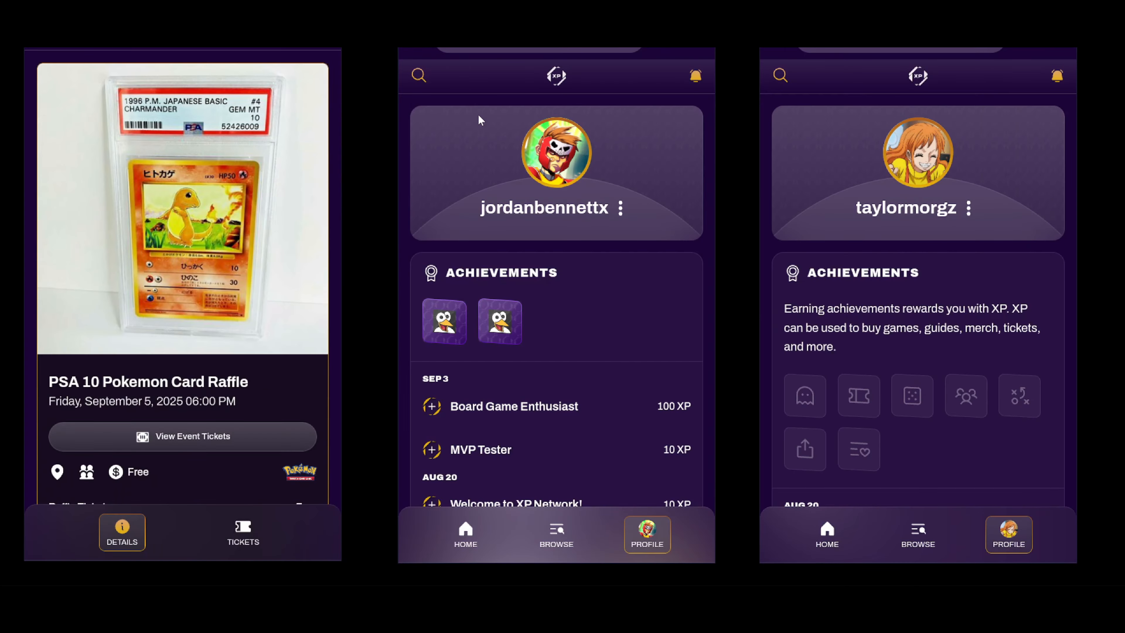
Step: On the second attendee's account, search for "card raff" and open the PSA 10 Pokemon Card Raffle event
left_click(420, 74)
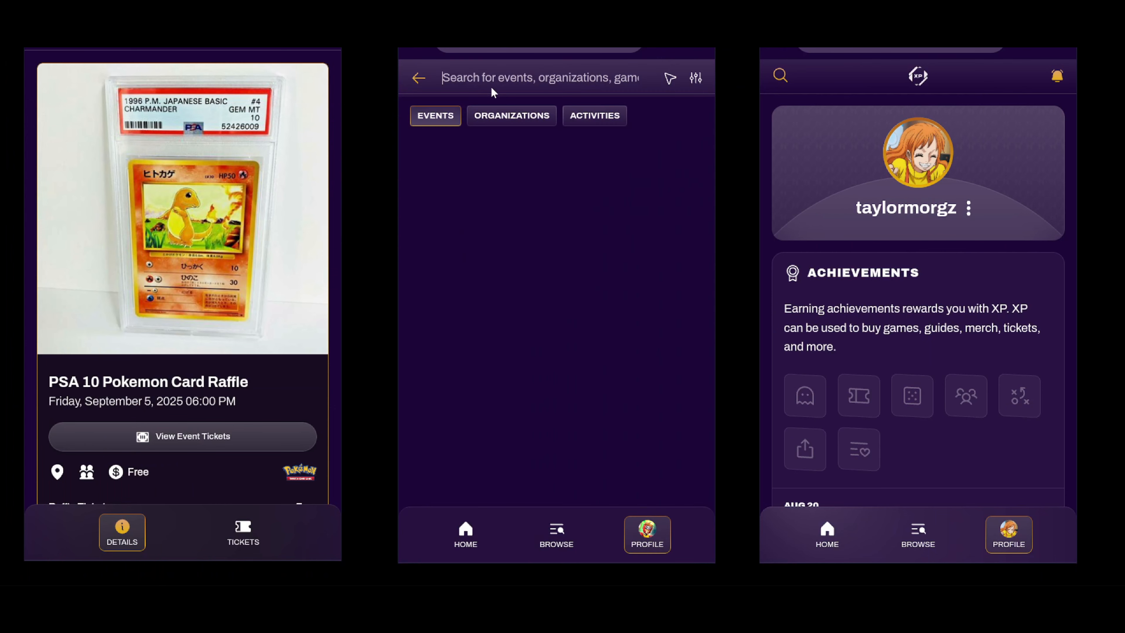
type("card raff")
left_click(546, 160)
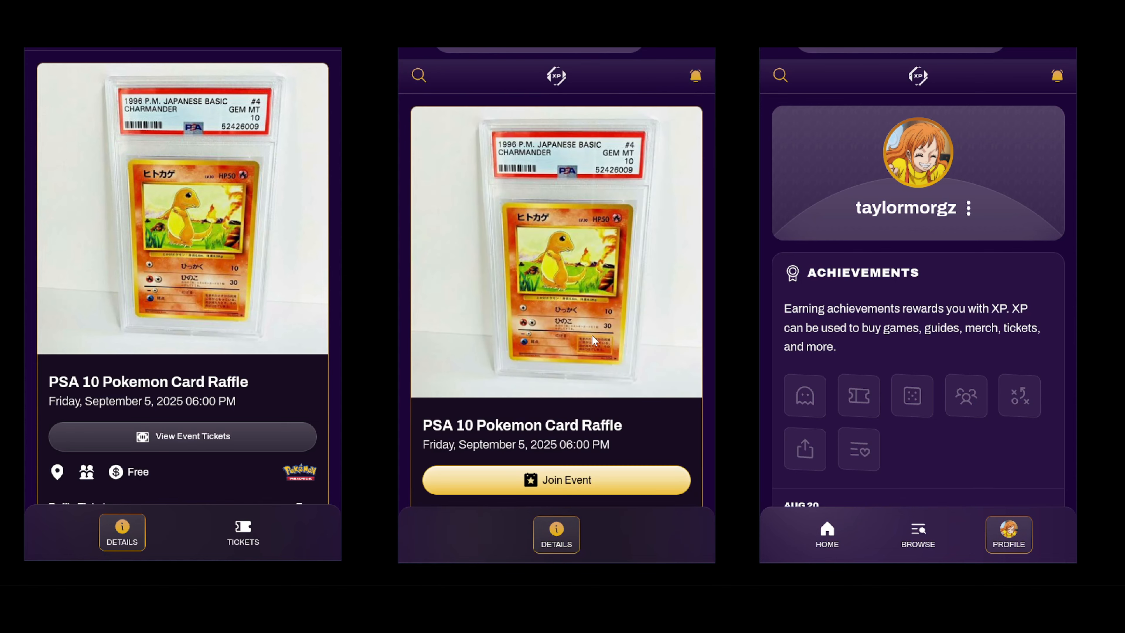
scroll(591, 335, "down", 4)
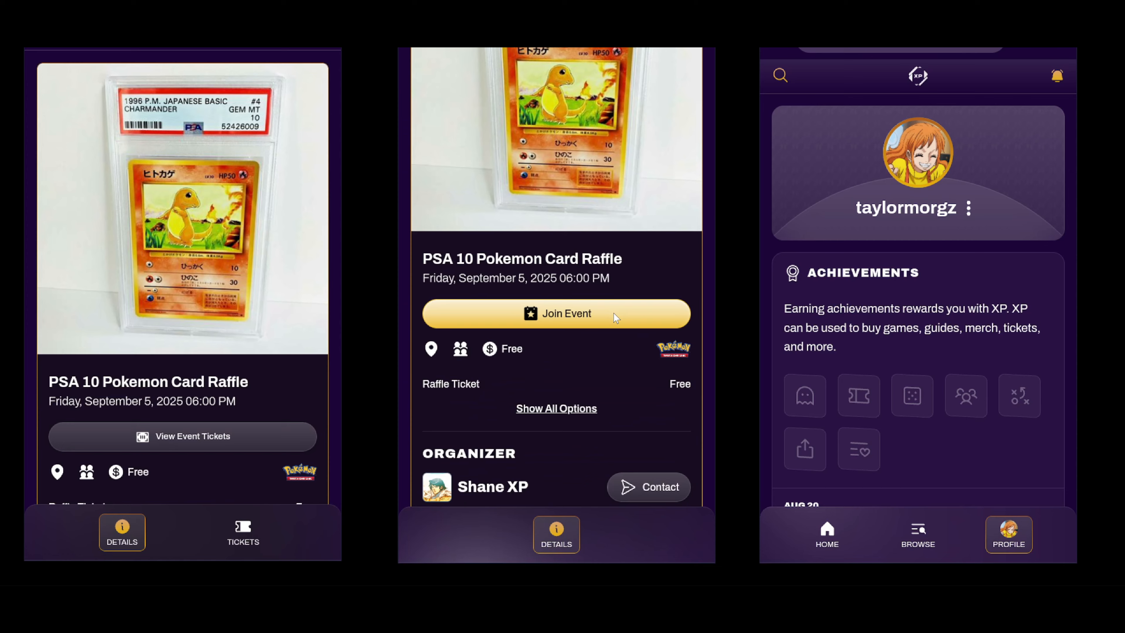
Step: Register the second attendee with a Raffle Ticket and the rules acknowledgement, and close the order confirmation
left_click(613, 313)
left_click(671, 286)
left_click(672, 354)
left_click(640, 417)
left_click(658, 538)
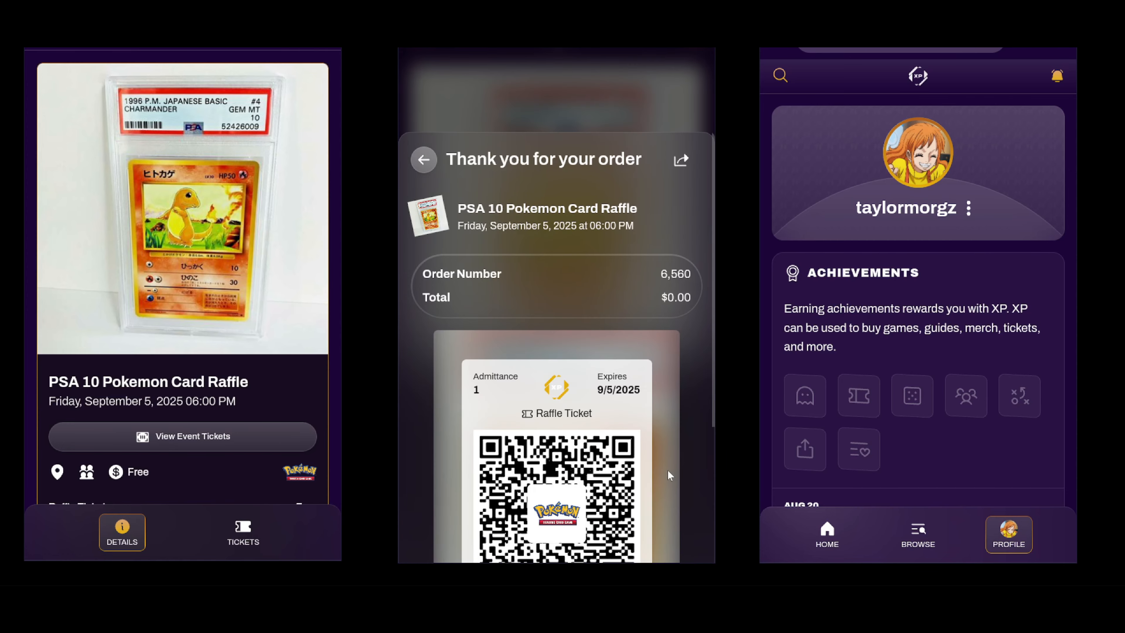
scroll(667, 469, "down", 5)
left_click(648, 541)
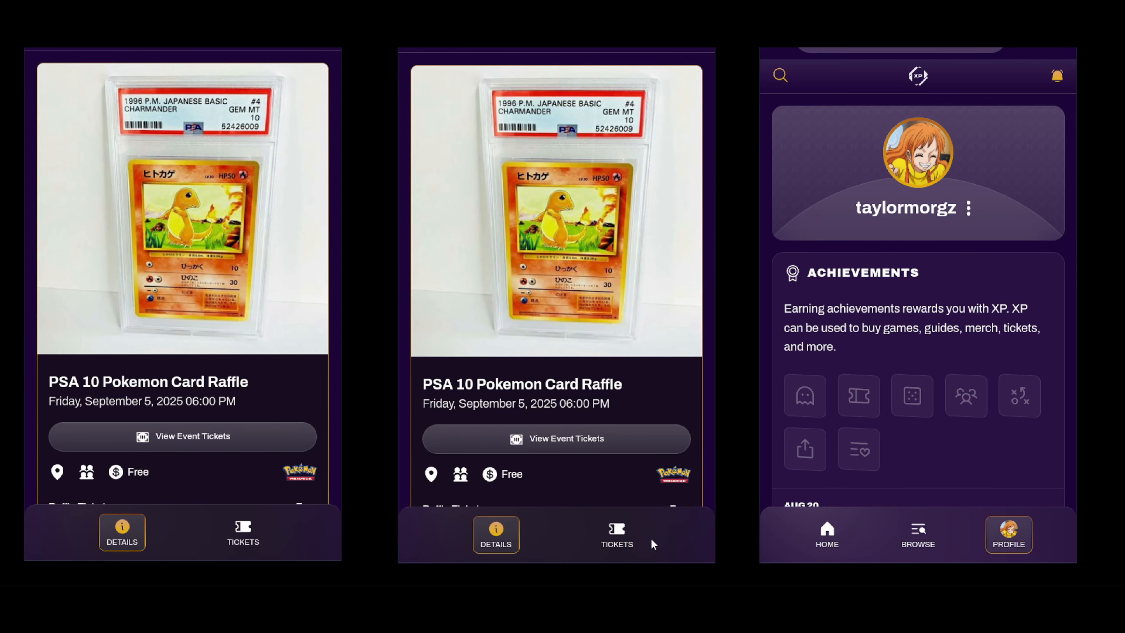
Step: On the third attendee's account, search for events near zip code 89119 and open the PSA 10 Pokemon Card Raffle
left_click(781, 78)
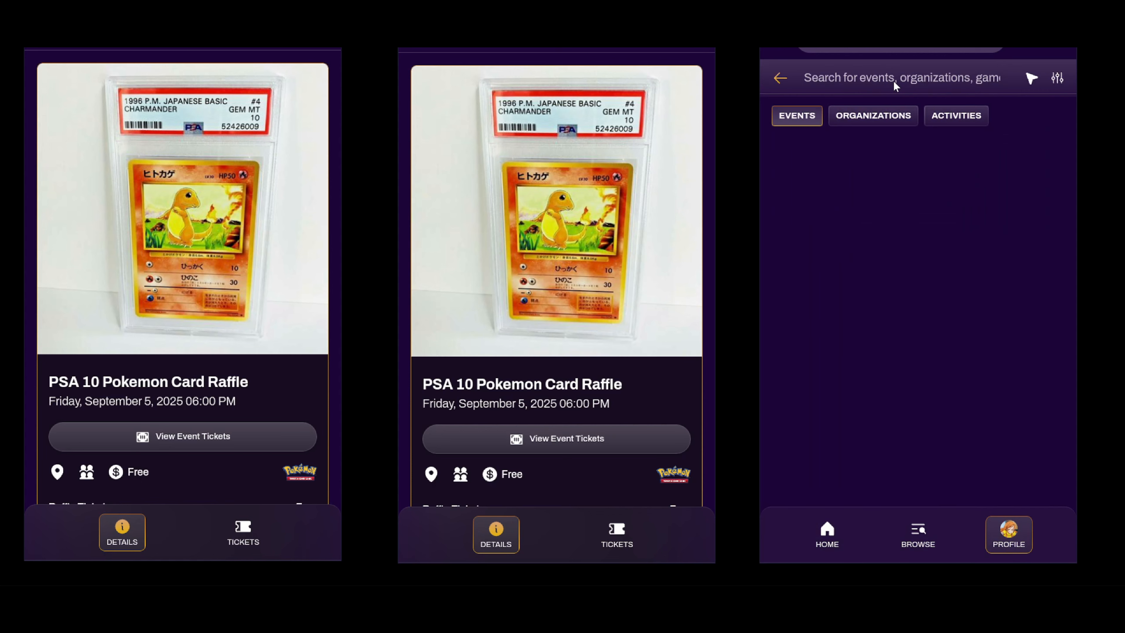
left_click(1031, 78)
left_click(879, 121)
key("ctrl+a")
type("8911")
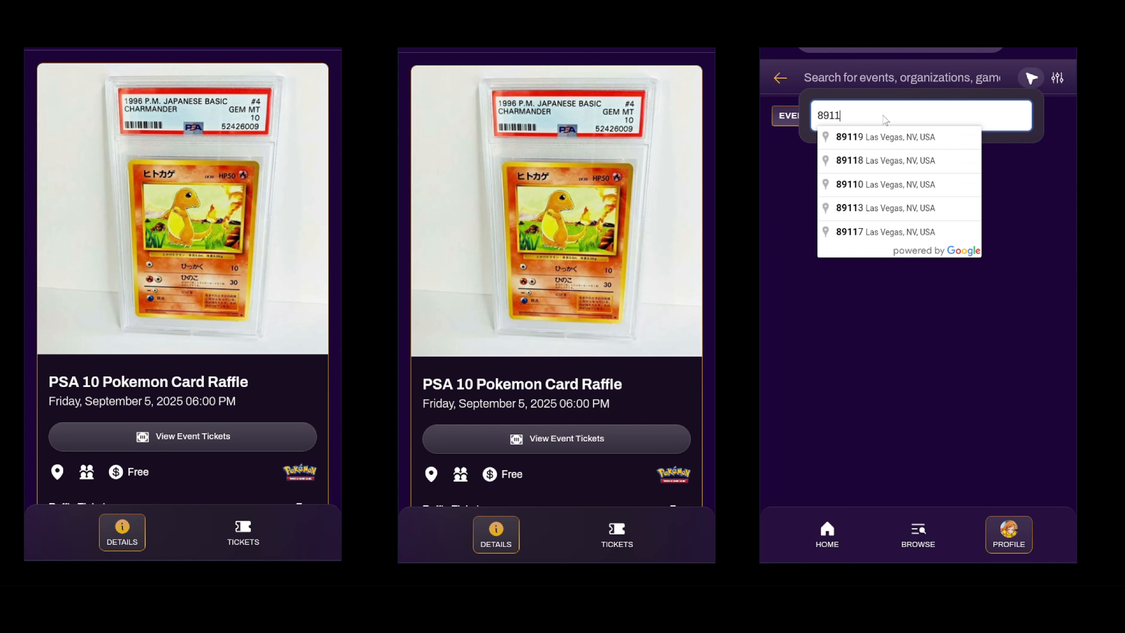
left_click(869, 138)
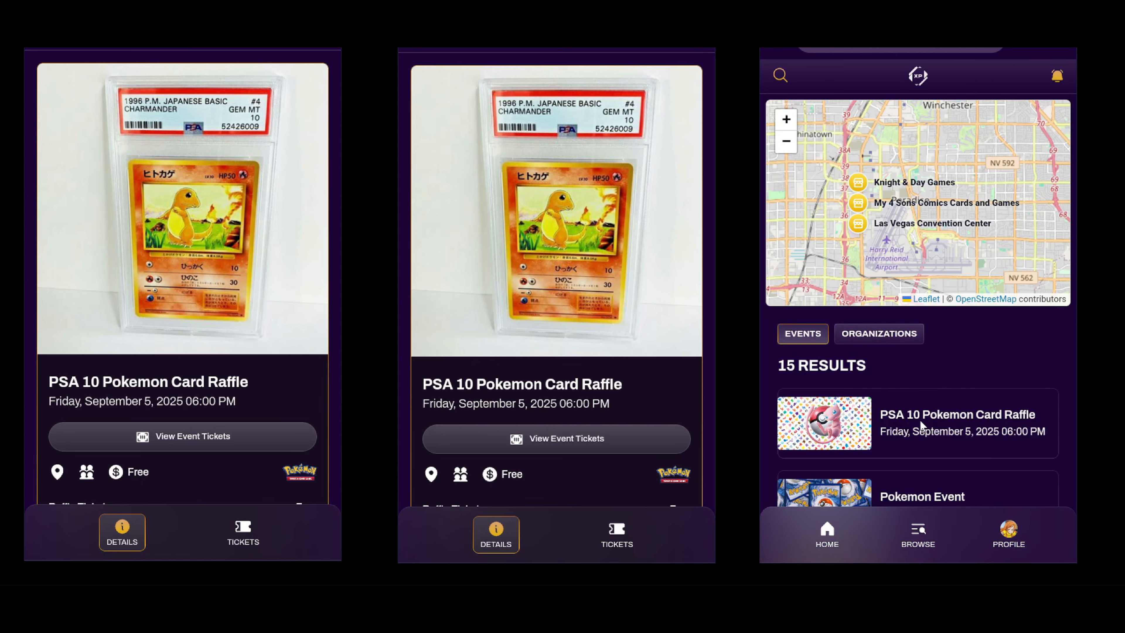
left_click(918, 422)
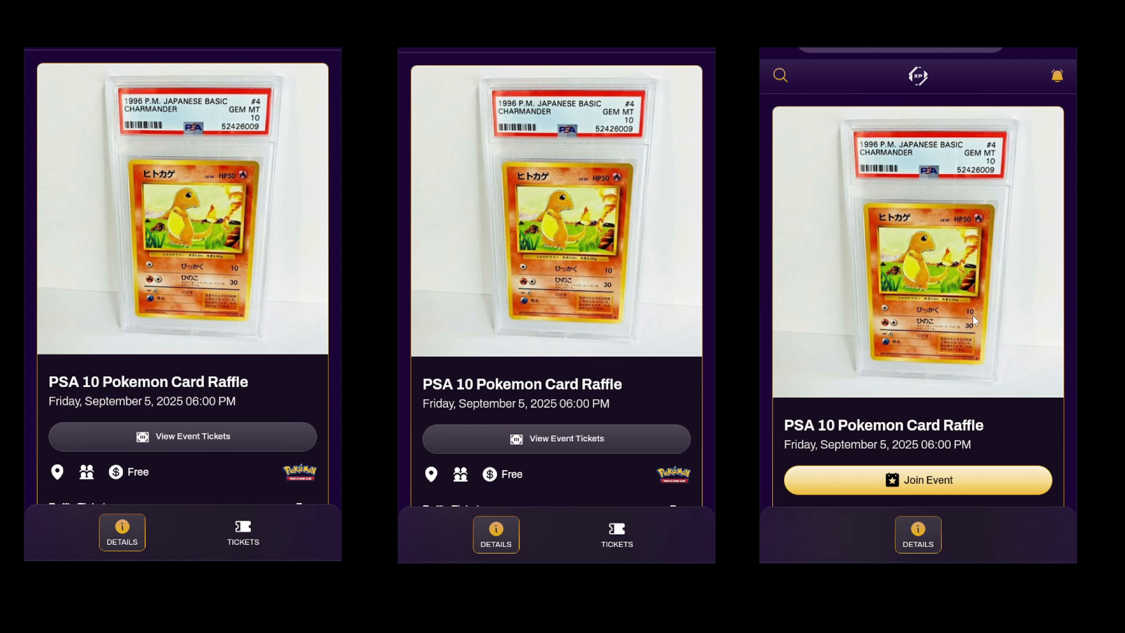
Step: Reach the PSA 10 Pokemon Card Raffle again through the Pokemon TCG game among the third attendee's profile favorites
left_click(918, 77)
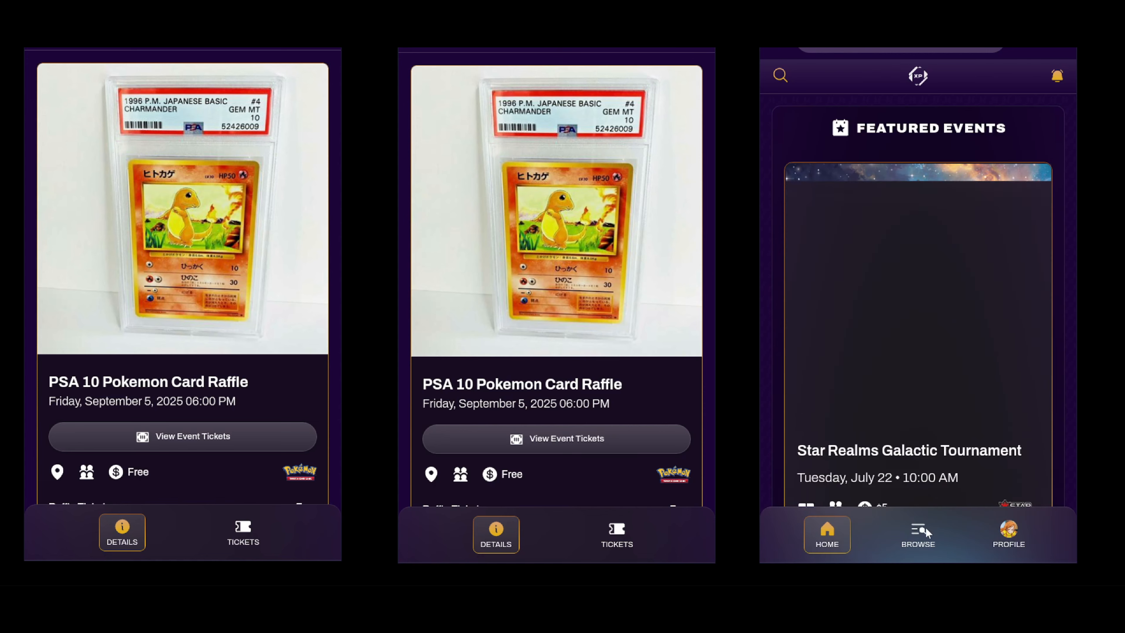
left_click(1005, 534)
scroll(937, 349, "down", 10)
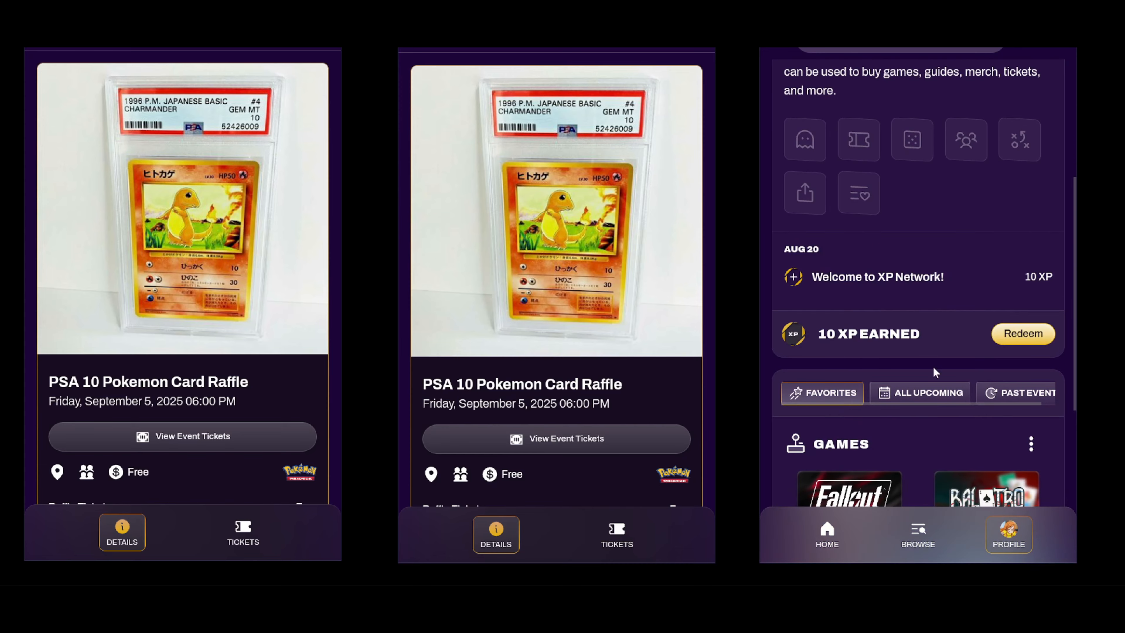
scroll(893, 263, "down", 2)
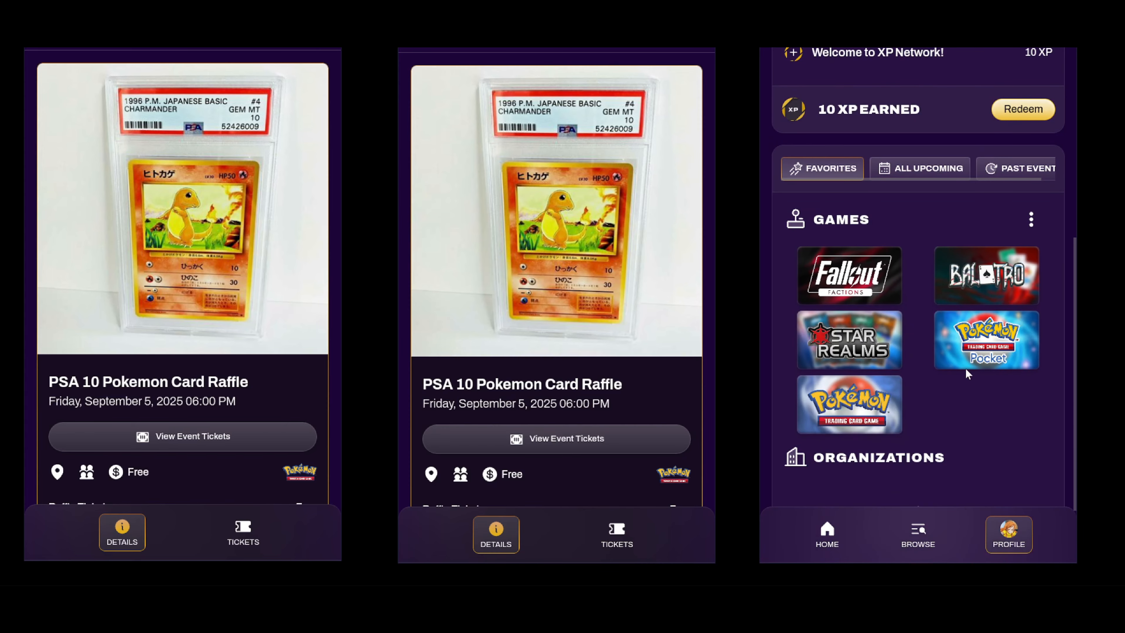
left_click(857, 410)
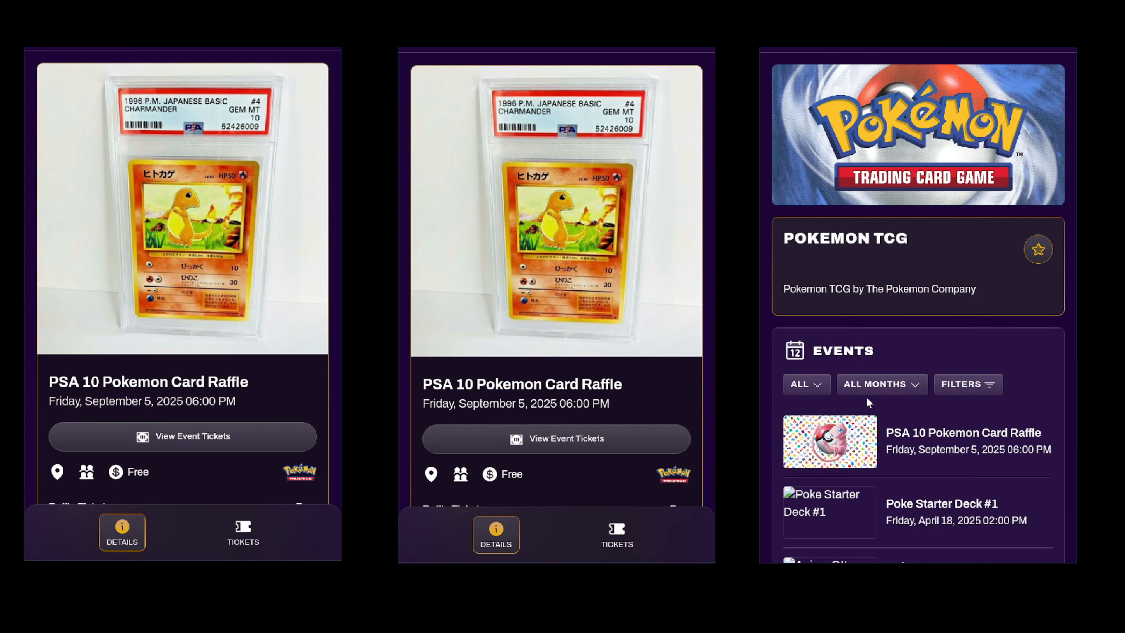
left_click(930, 440)
Step: Register the third attendee with a Raffle Ticket, accept the rules acknowledgement and close the order confirmation
scroll(938, 320, "down", 2)
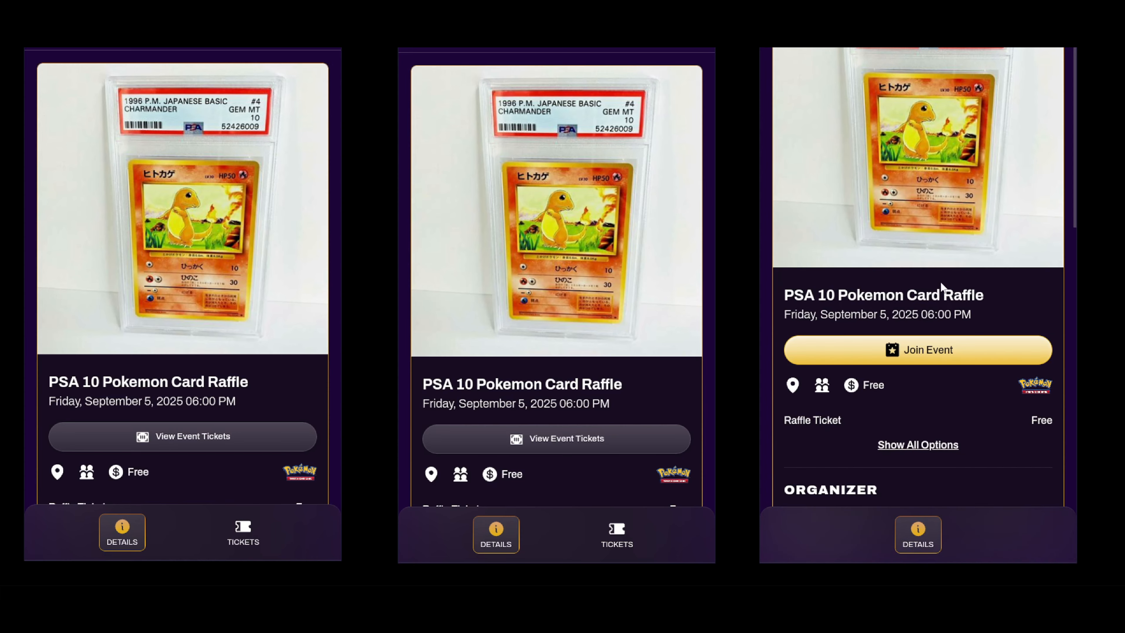
left_click(953, 356)
left_click(1006, 289)
left_click(1011, 355)
left_click(998, 421)
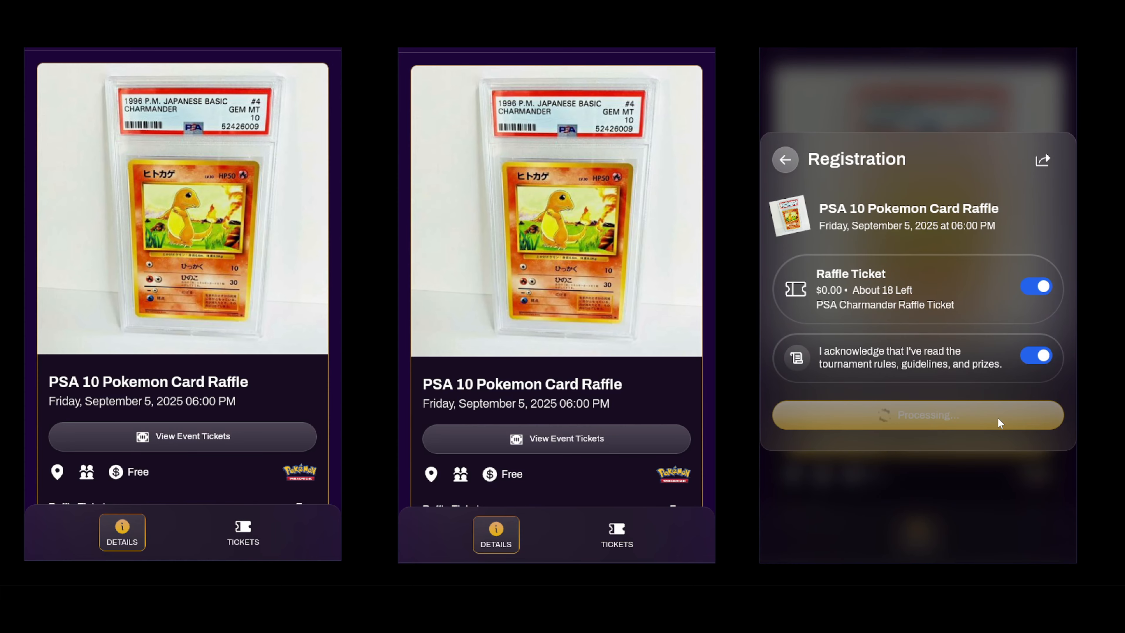
left_click(1015, 541)
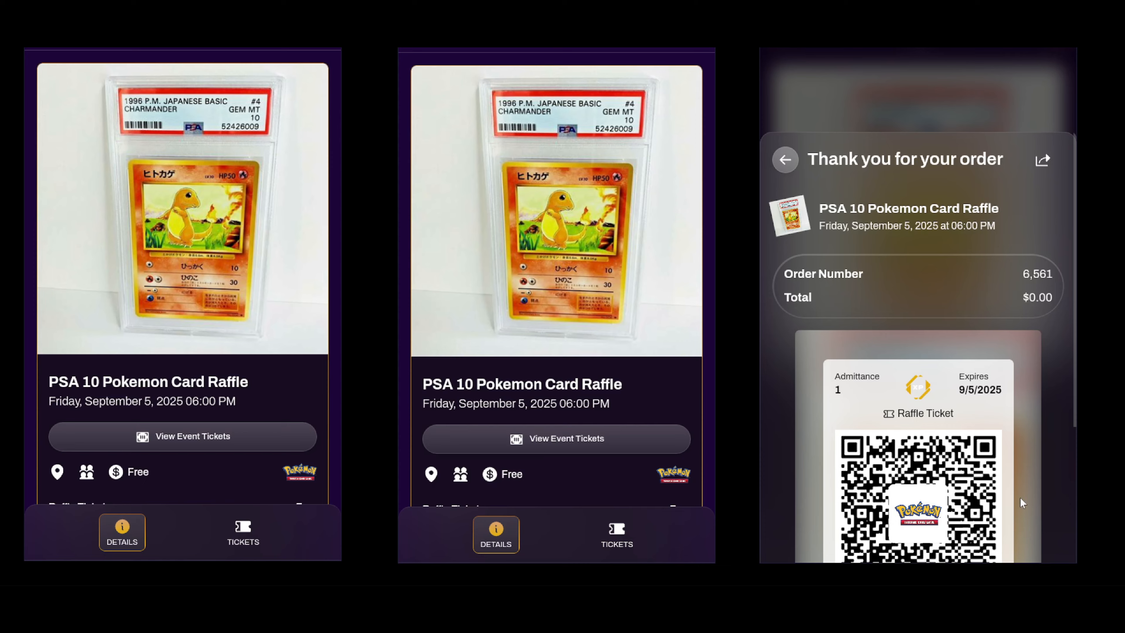
scroll(1028, 505, "down", 5)
left_click(1021, 532)
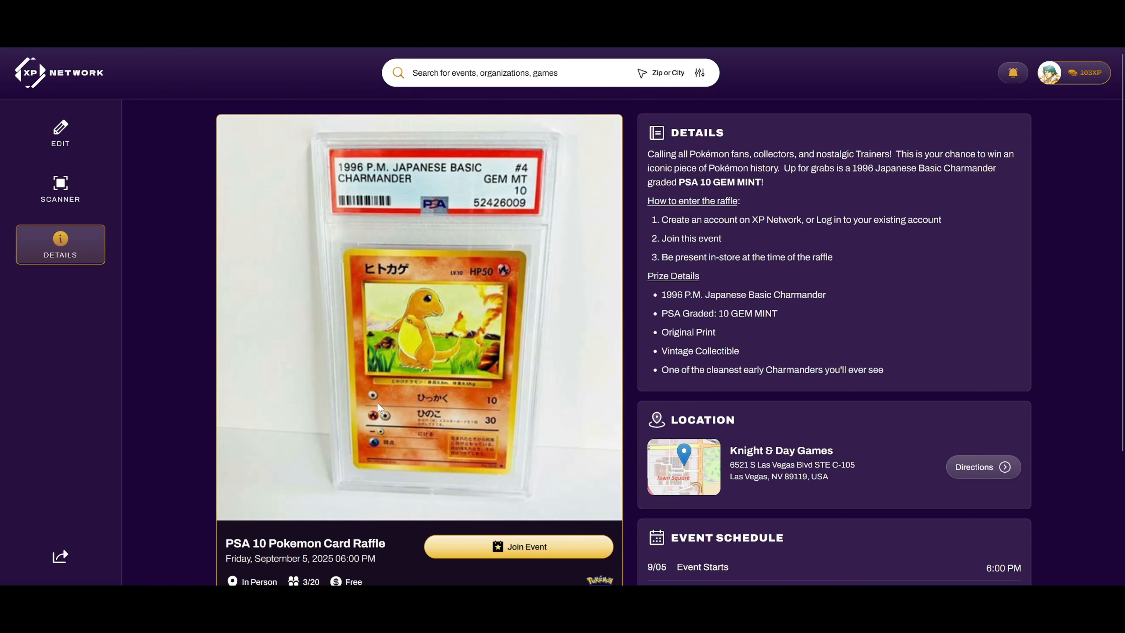
Step: Review the raffle's ticket availability, schedule and attendee list on the organizer's event details page
scroll(873, 516, "down", 4)
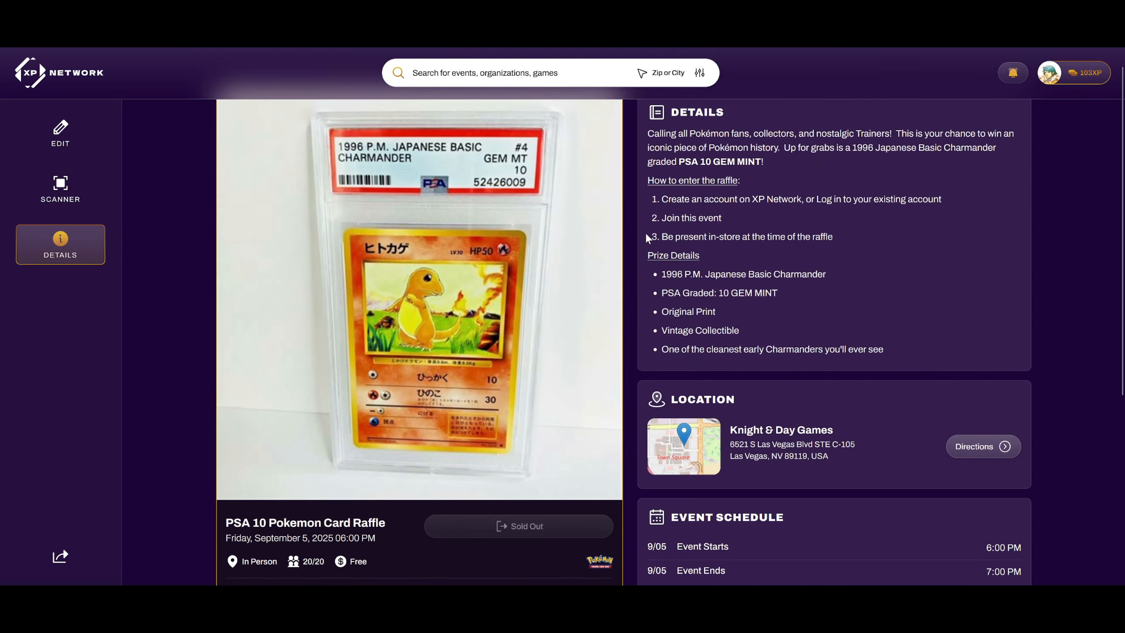
scroll(648, 238, "down", 5)
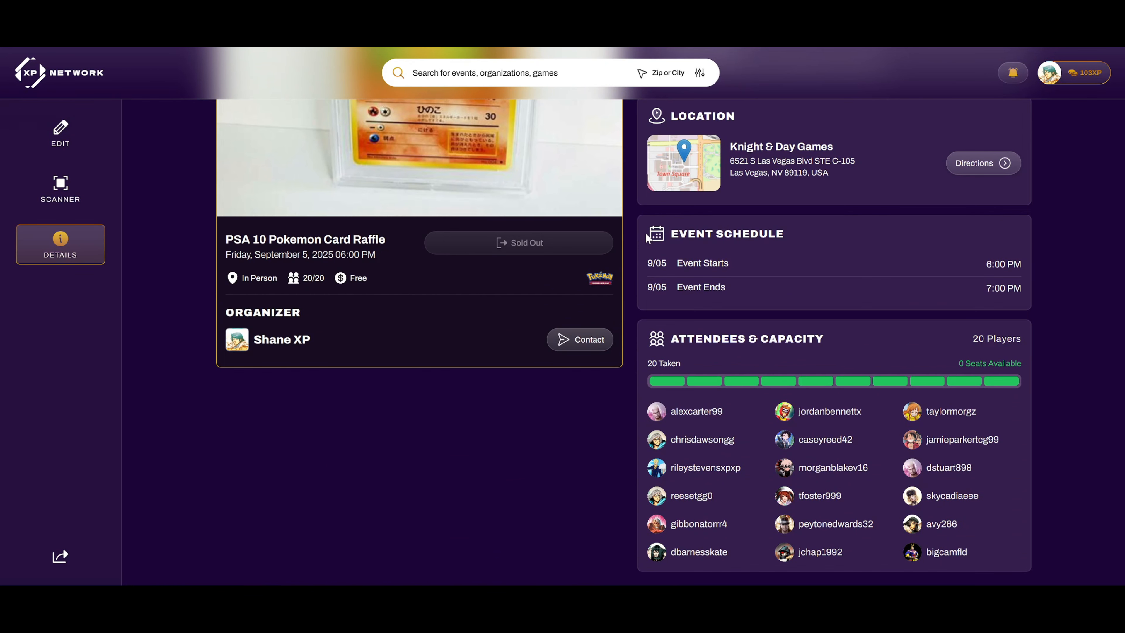
scroll(648, 238, "up", 3)
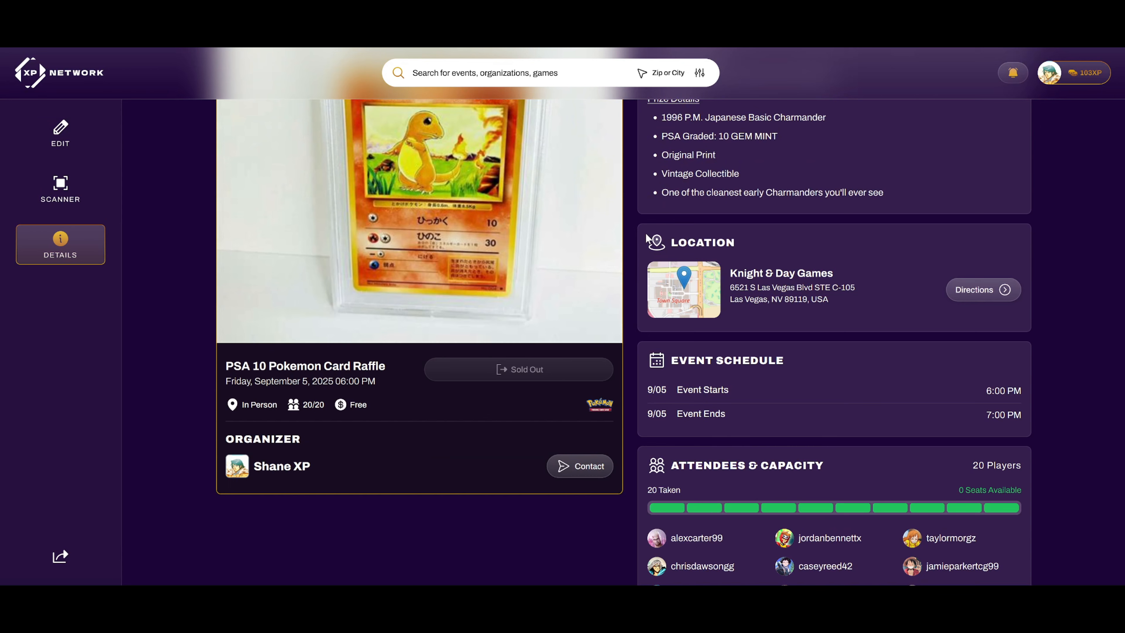
scroll(637, 250, "down", 3)
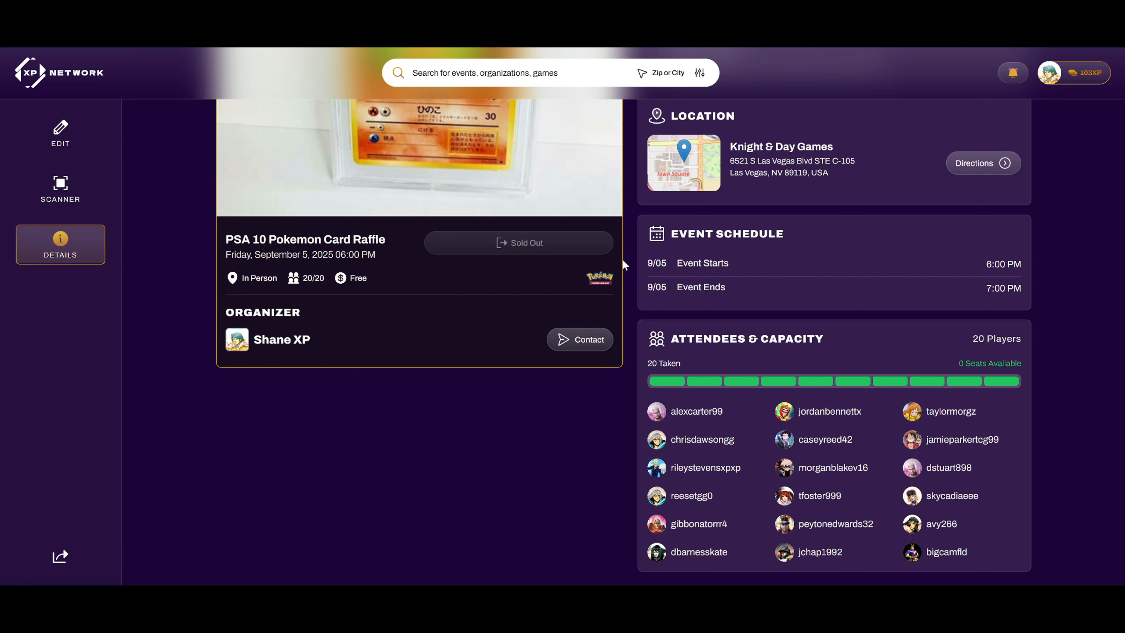
Step: Open the organizer's Payments page from the home page's Events section
left_click(73, 79)
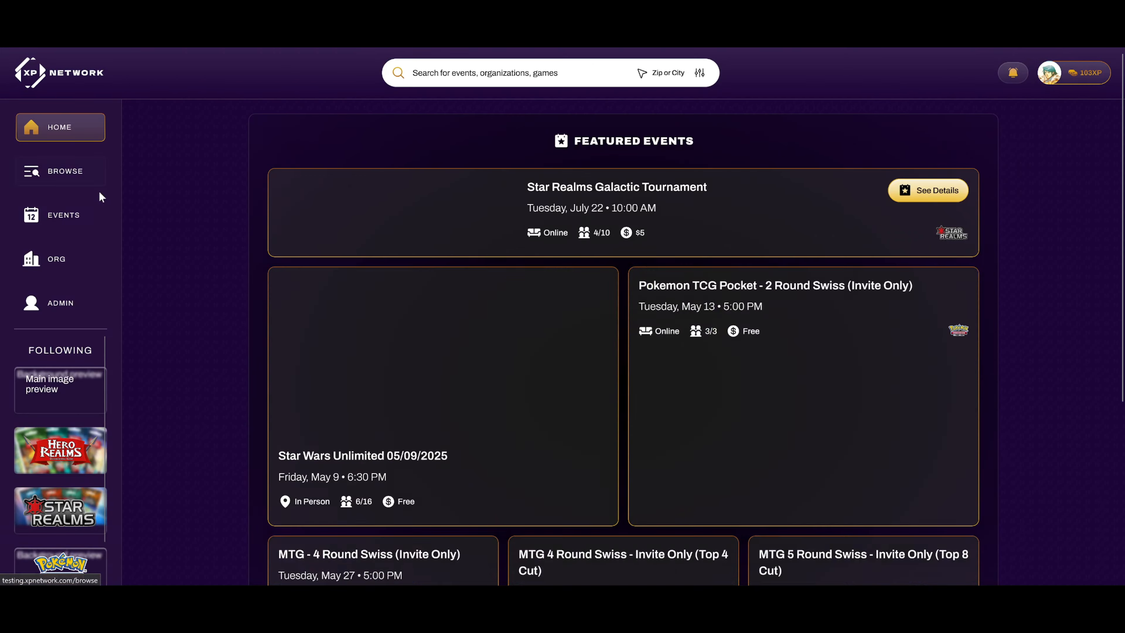
left_click(71, 228)
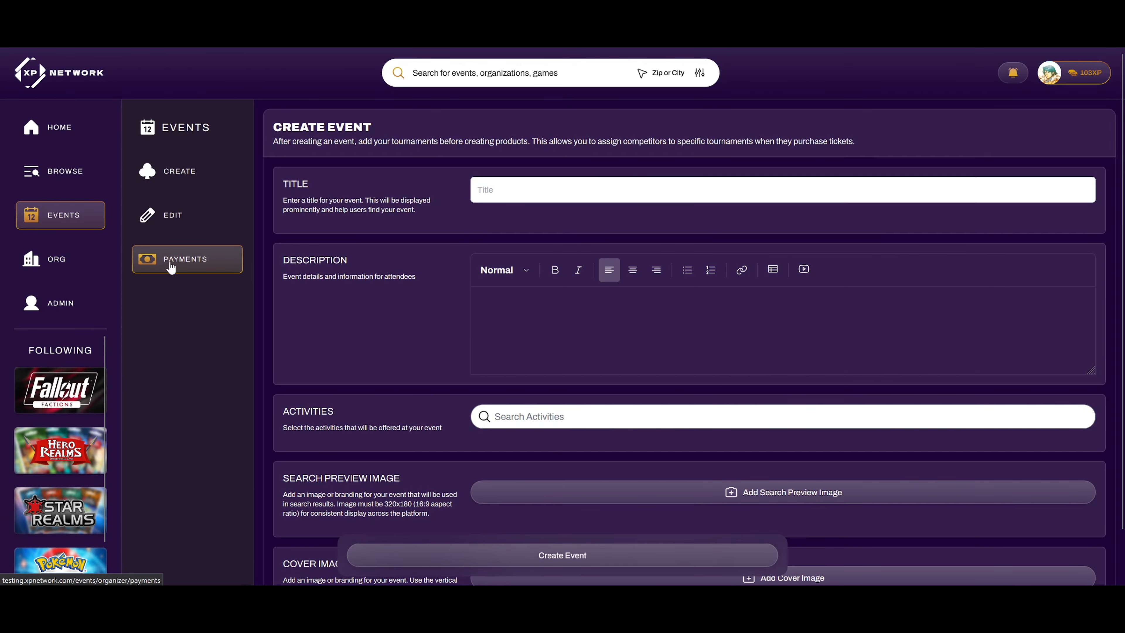
left_click(171, 266)
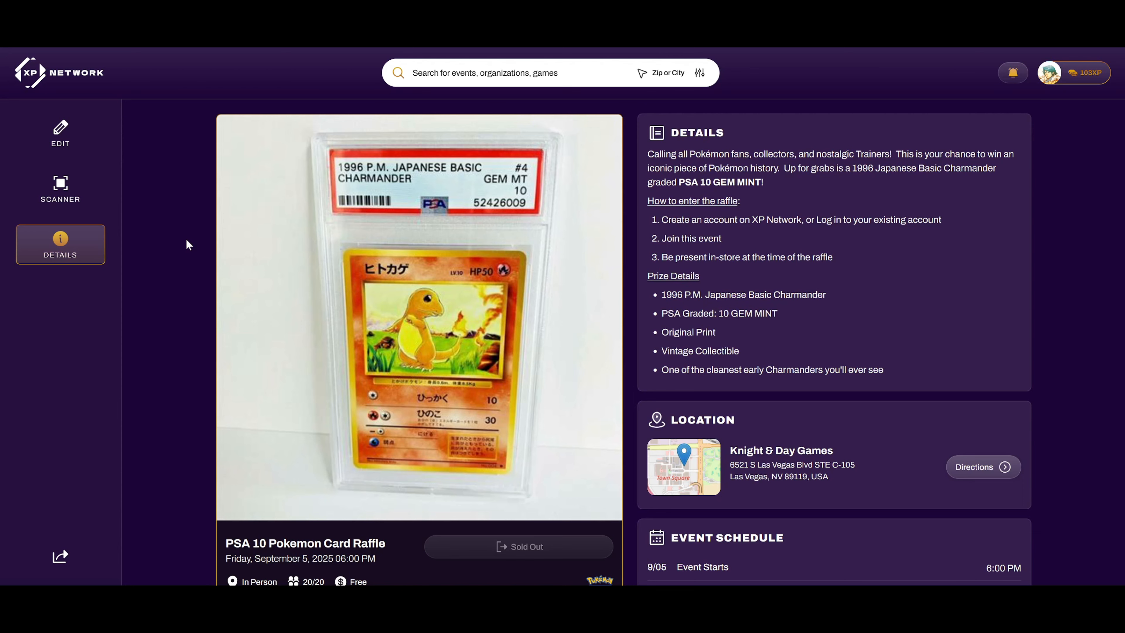
Step: Open the raffle event for editing and view the revenue report for its products
left_click(79, 133)
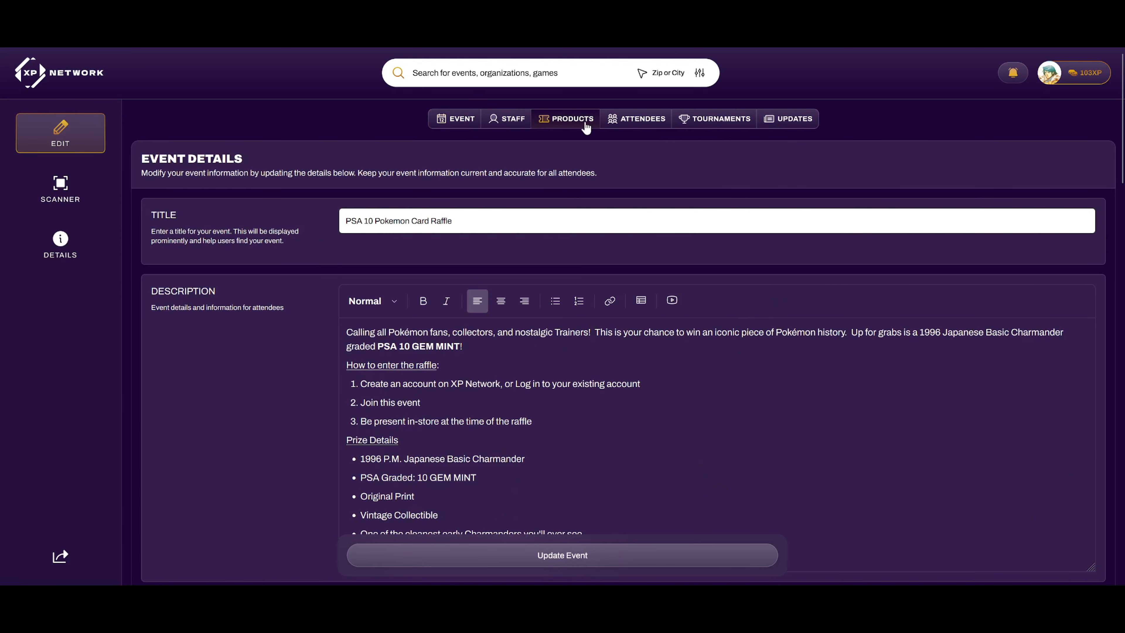
left_click(571, 119)
left_click(1027, 215)
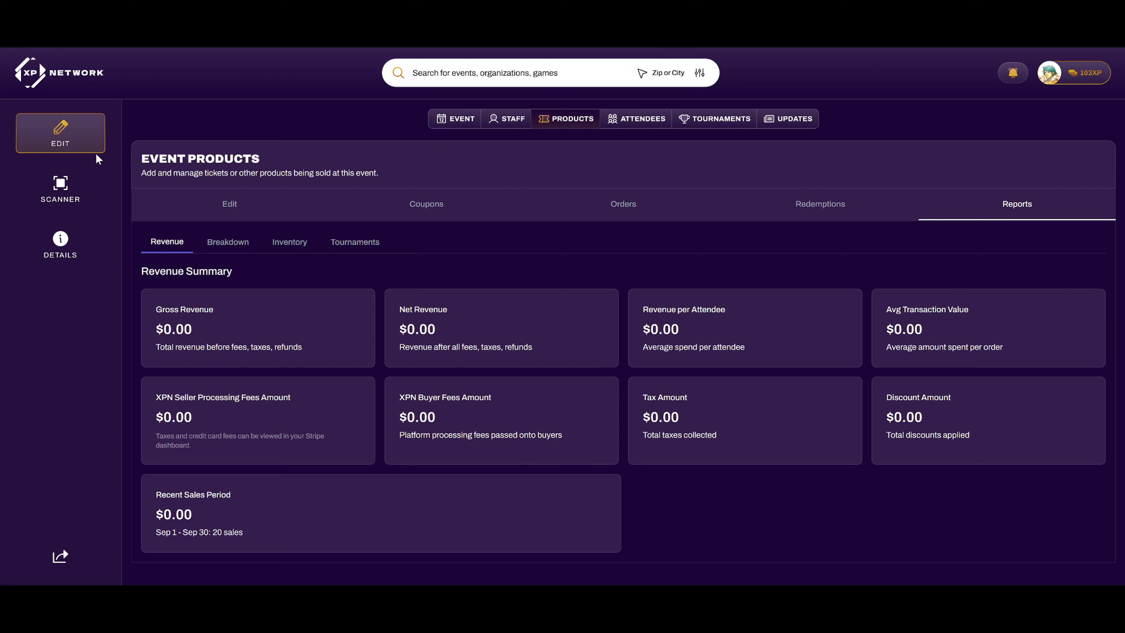
Step: Return to the home page and open the organizer's list of editable events
left_click(67, 70)
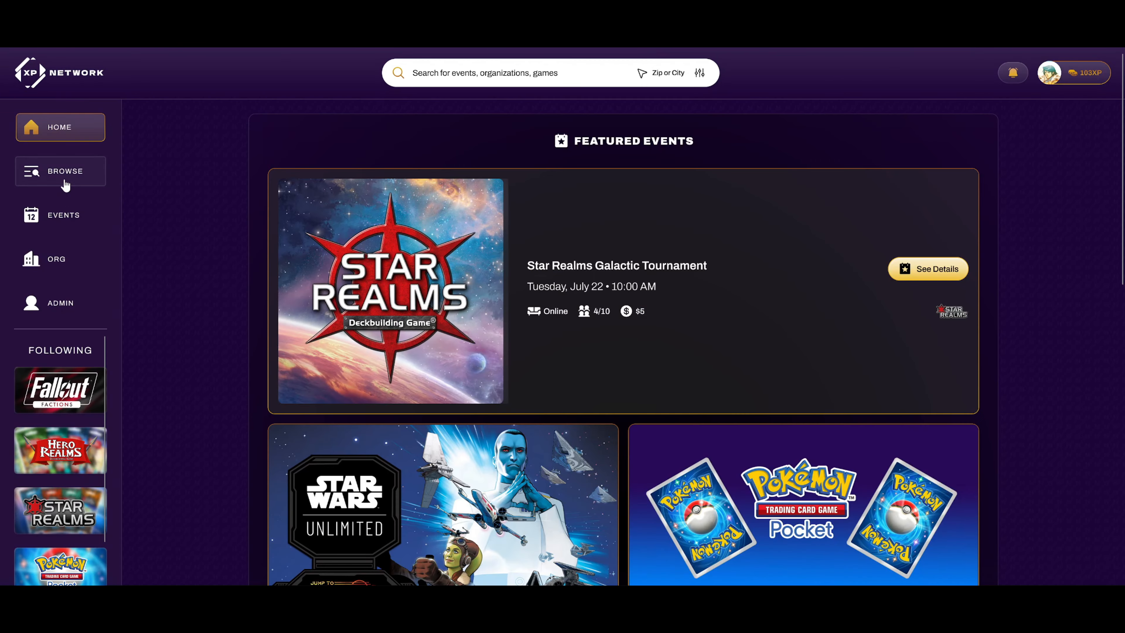
left_click(73, 218)
left_click(202, 221)
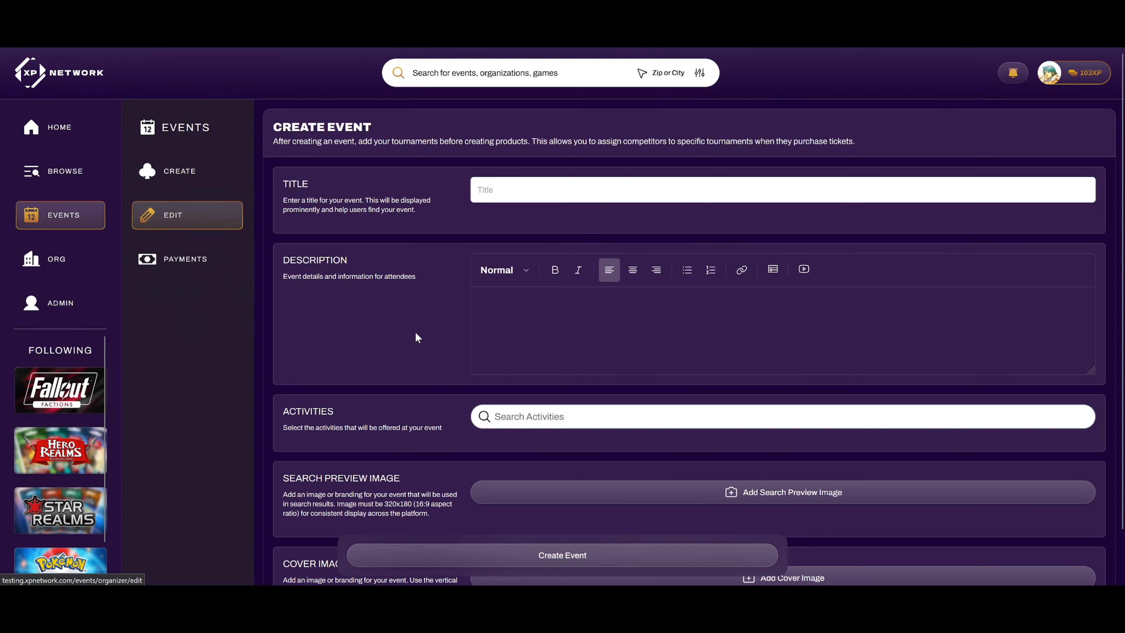
Step: Open the organizer's profile and reach the PSA 10 Pokemon Card Raffle through its staff events
left_click(1075, 71)
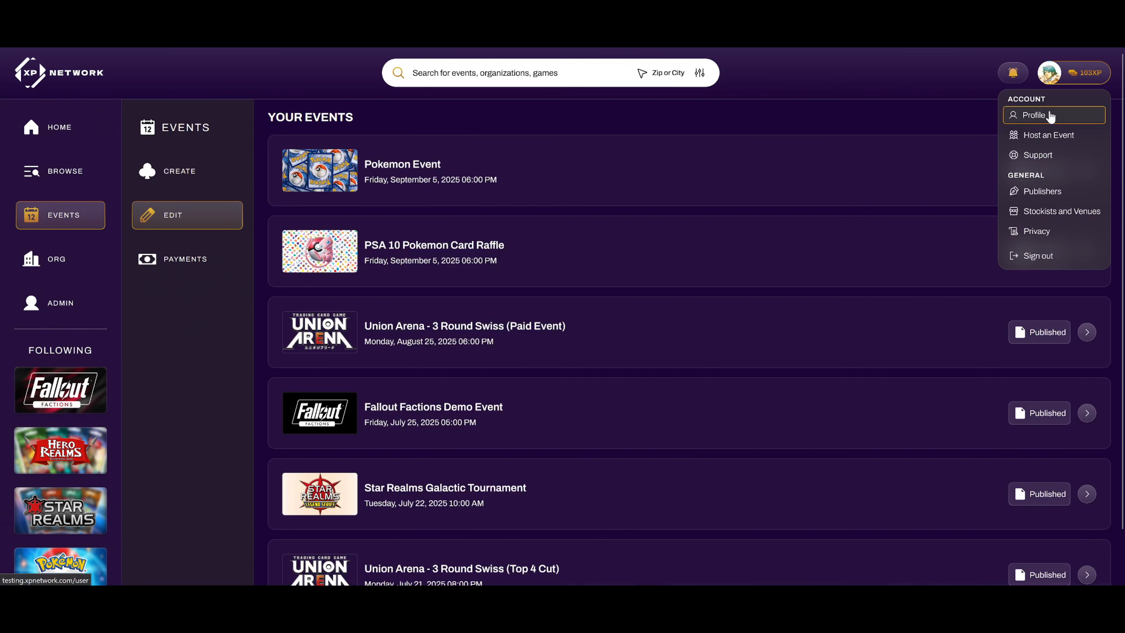
left_click(1022, 114)
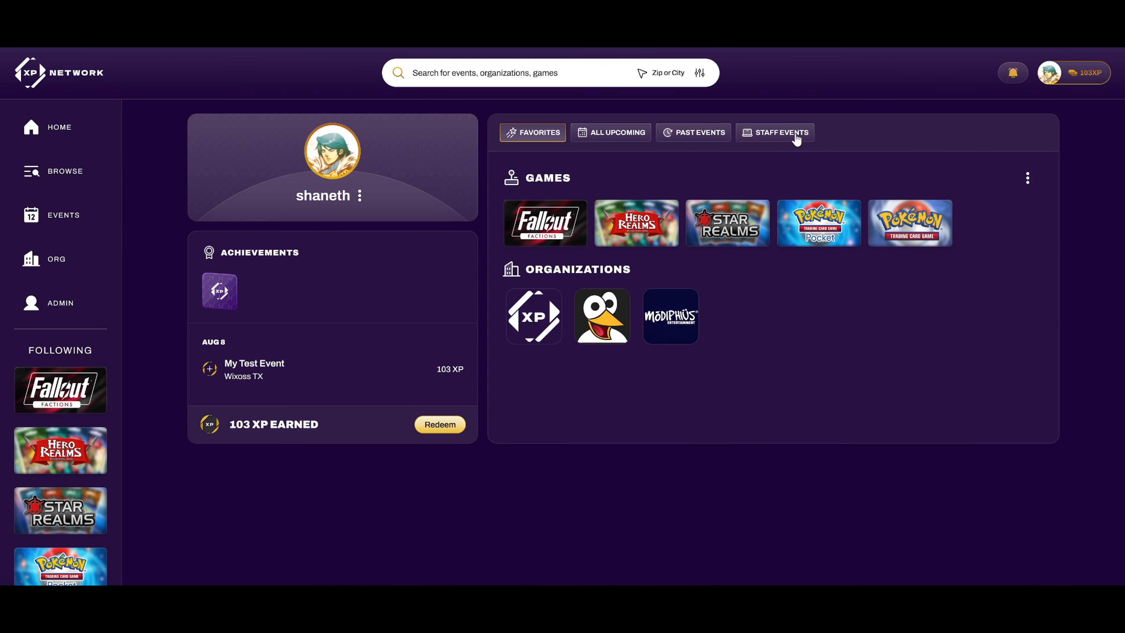
left_click(795, 137)
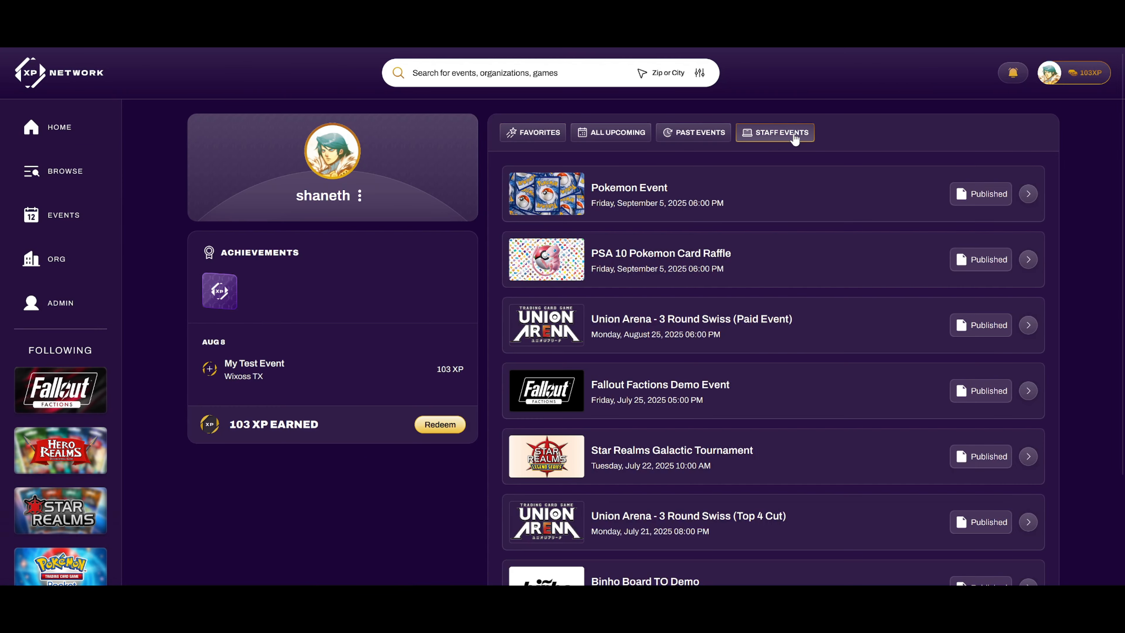
left_click(729, 266)
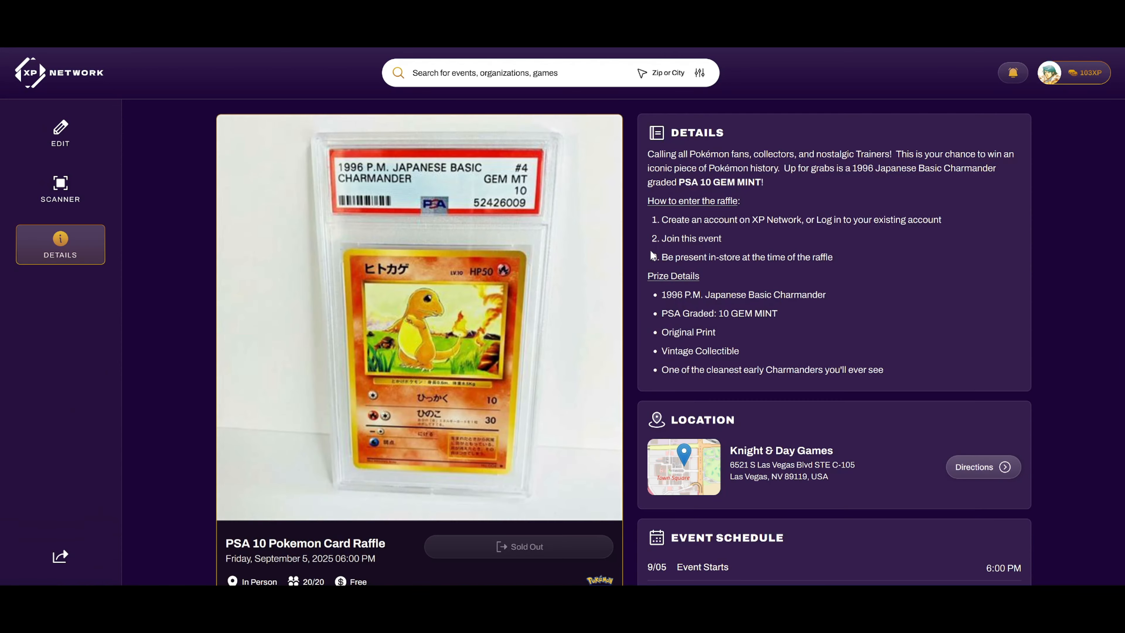